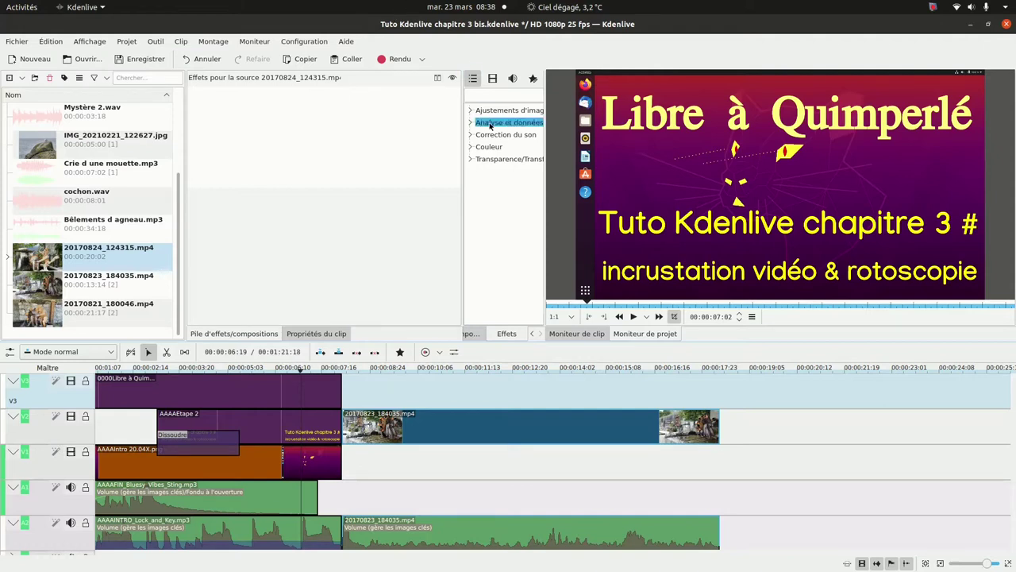
Play the project timeline from the title into the 20170823_184035.mp4 clip, and pause it.
click(633, 317)
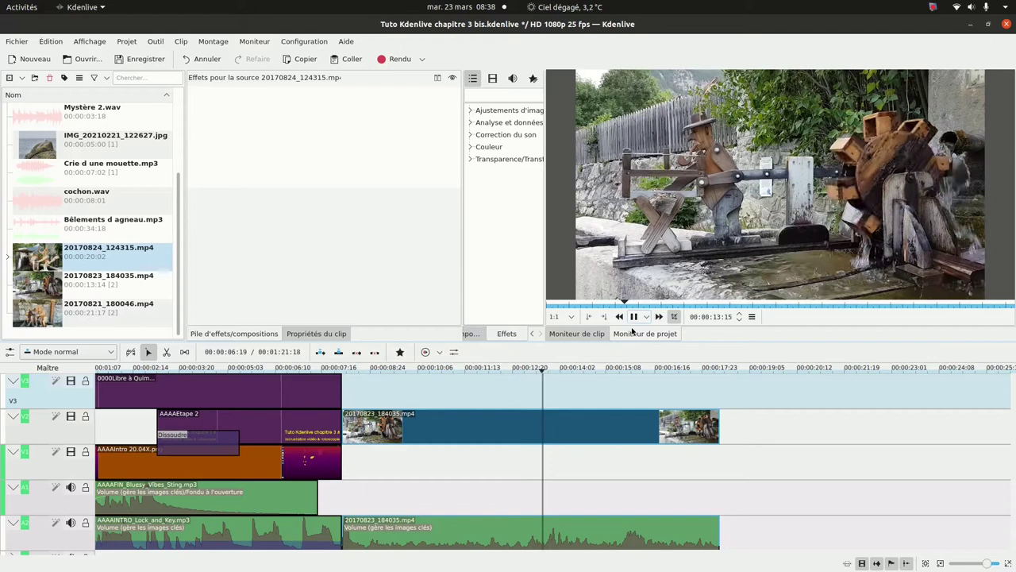
click(636, 317)
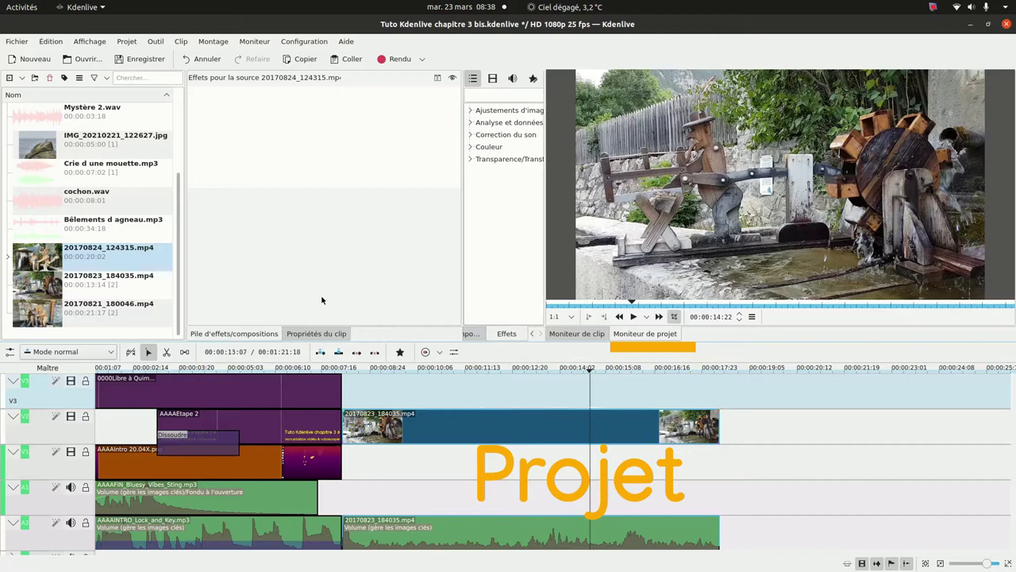
Open the source clip 20170824_124315.mp4 and mark its zone from 00:00:06:15 to 00:00:16:03.
click(36, 266)
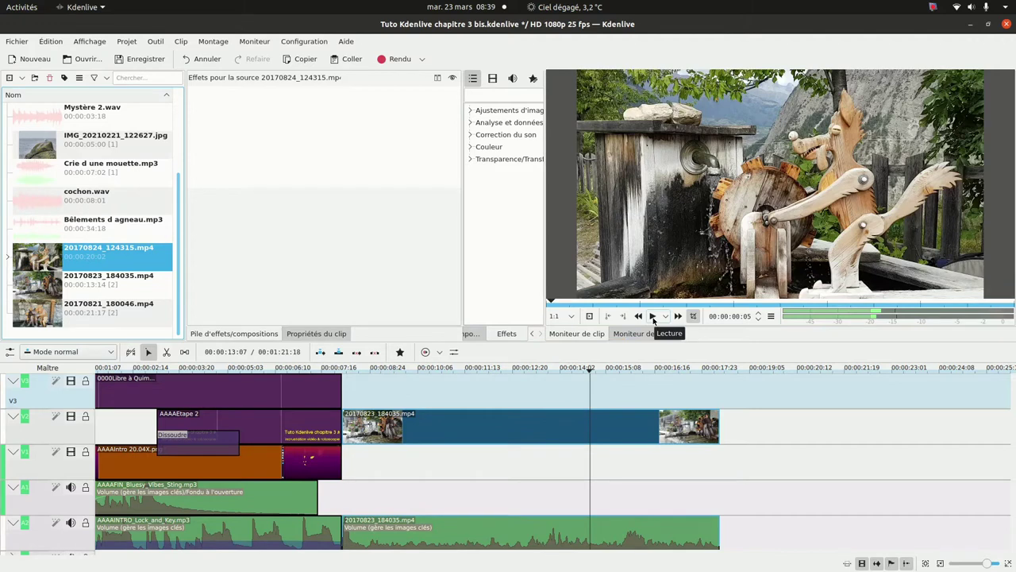
click(653, 316)
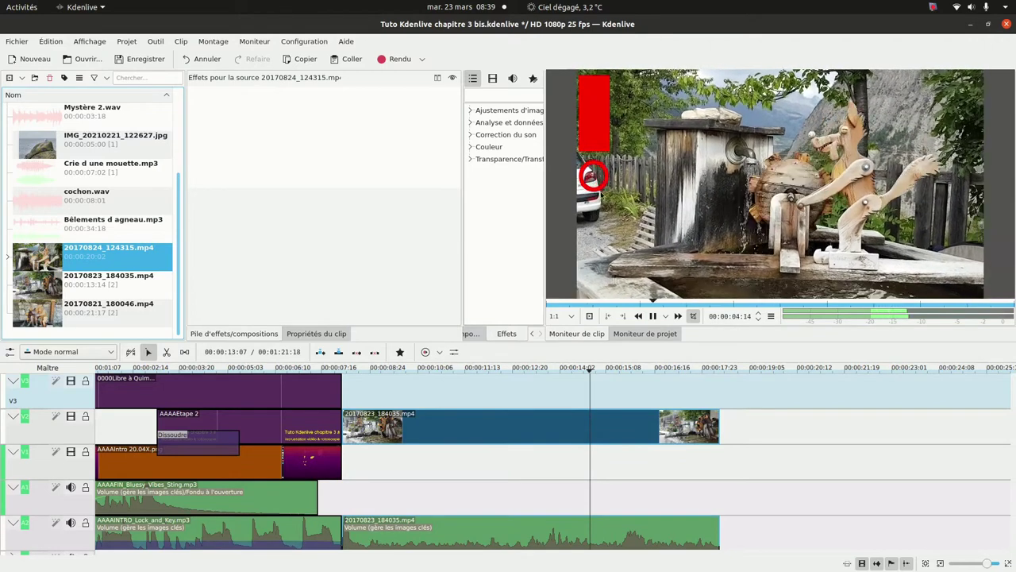
click(651, 318)
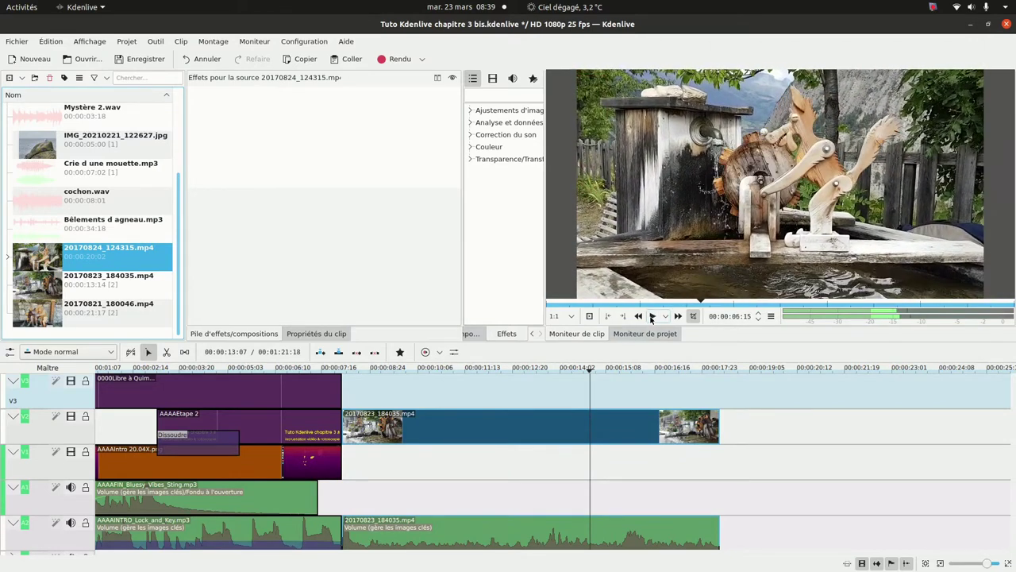
click(608, 318)
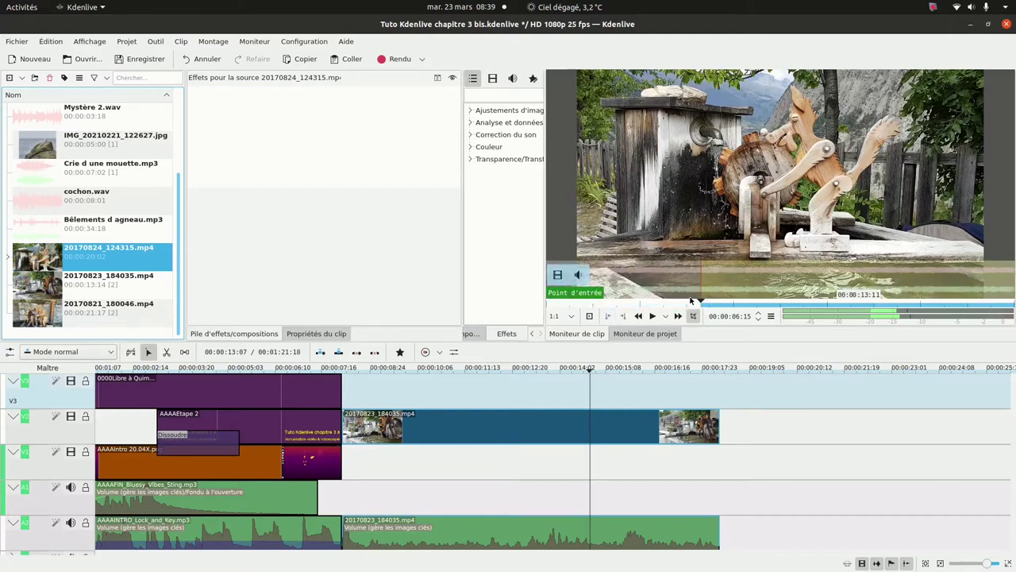
click(652, 316)
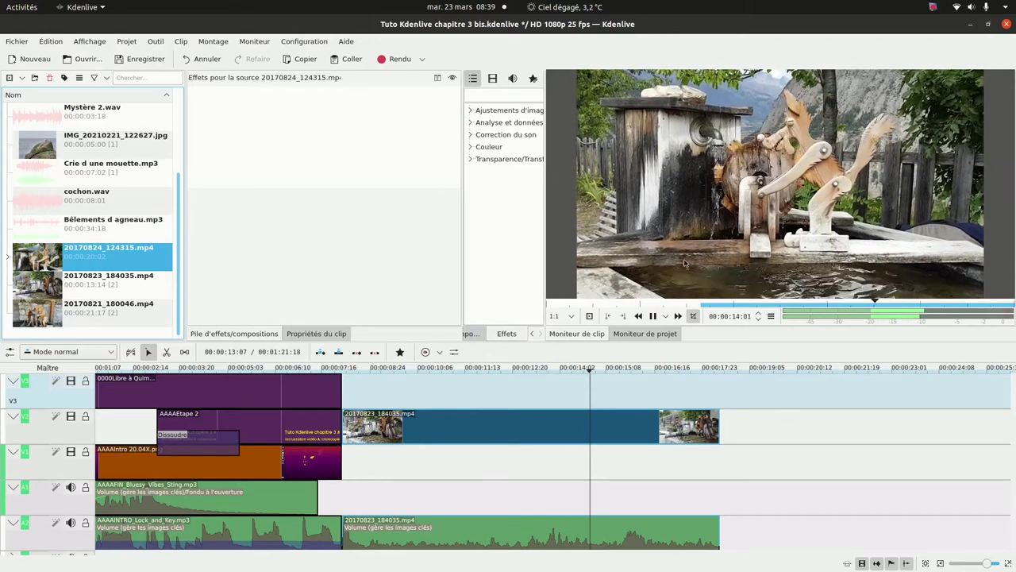
click(654, 316)
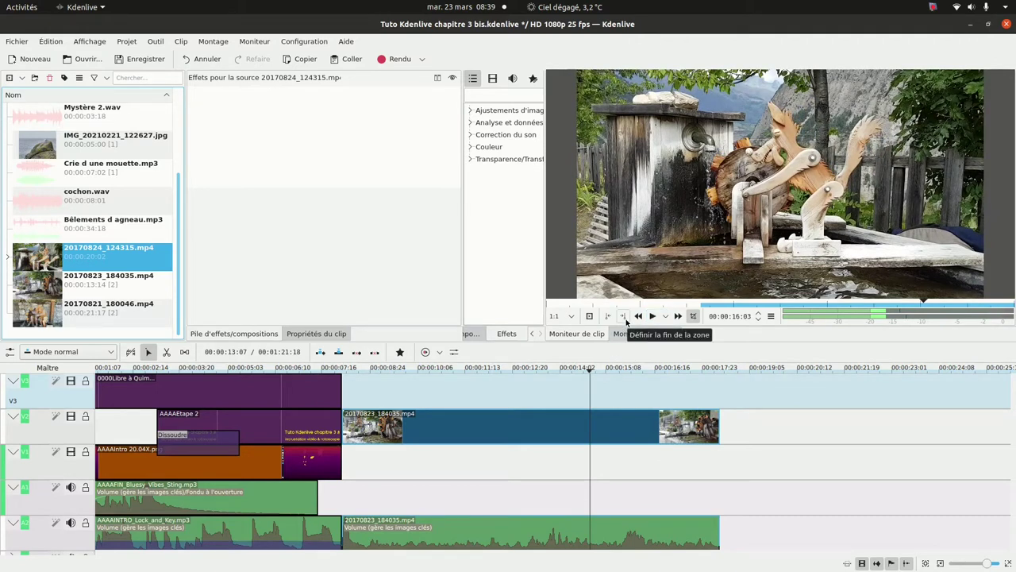
click(625, 317)
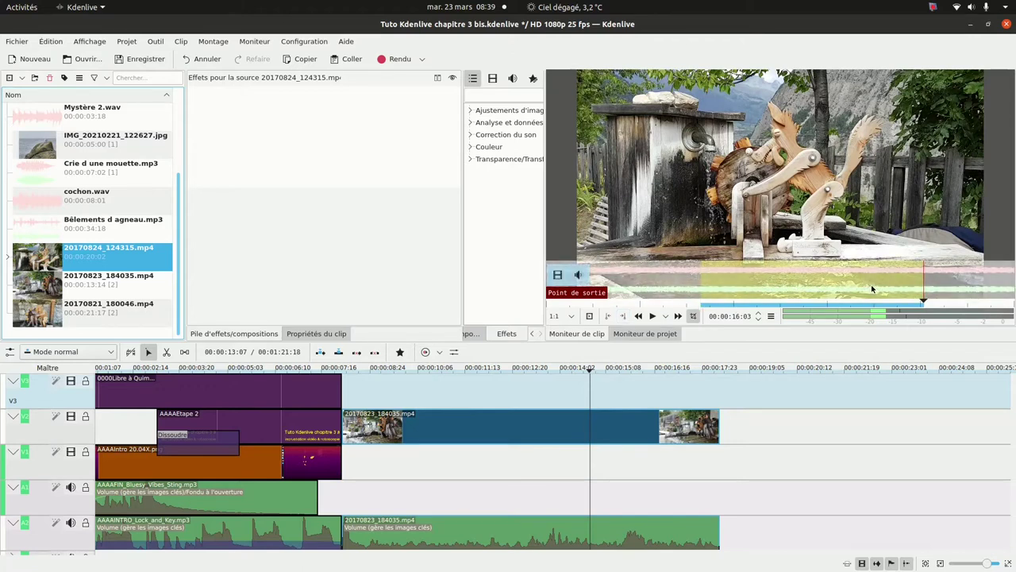
Insert the marked zone of 20170824_124315.mp4 on track V2, directly after 20170823_184035.mp4.
click(787, 159)
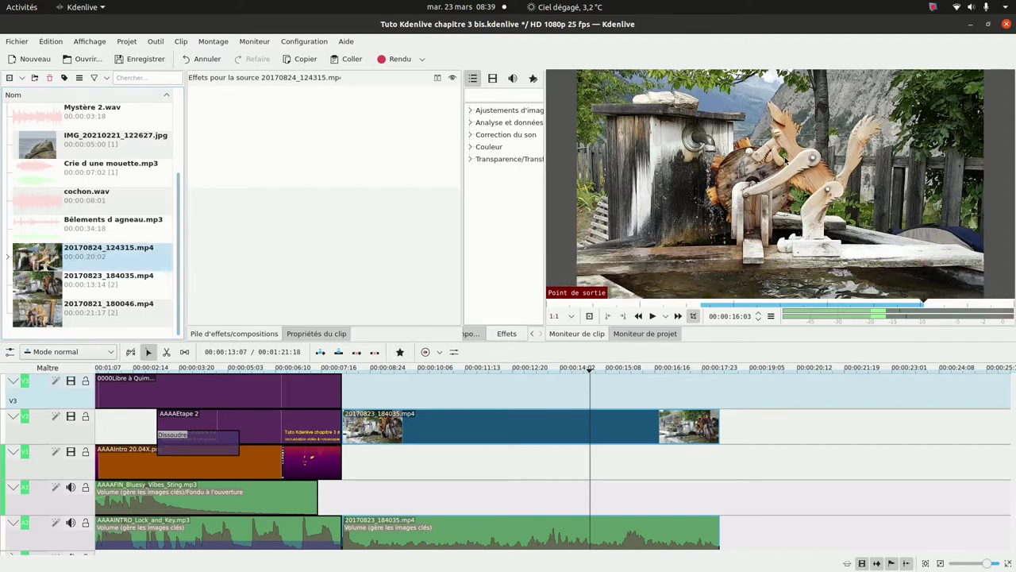
drag(786, 160, 720, 420)
scroll(720, 420, down, 5)
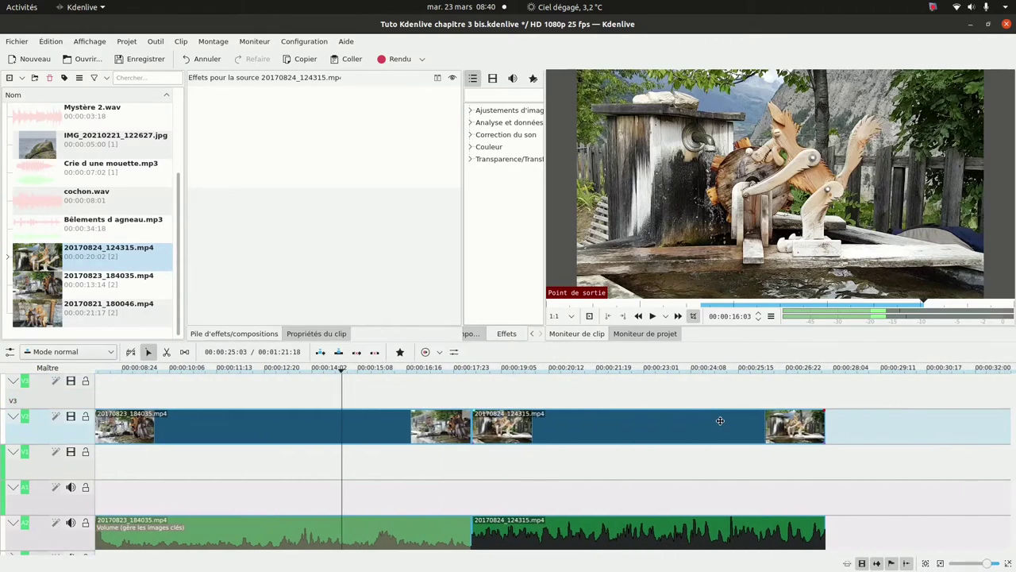
Play the timeline from the start of the inserted 20170824_124315.mp4 clip to check it.
click(477, 367)
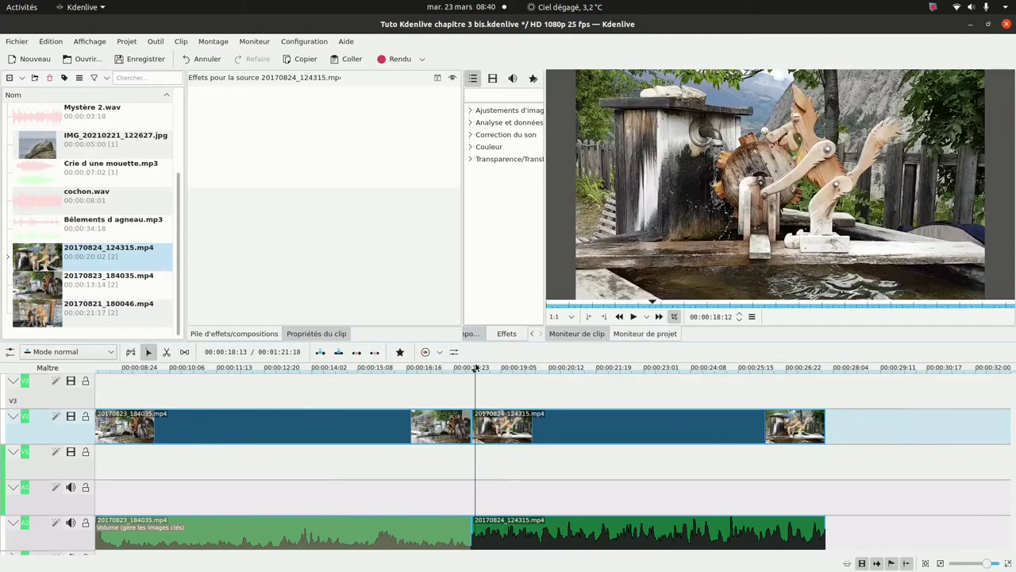
click(633, 317)
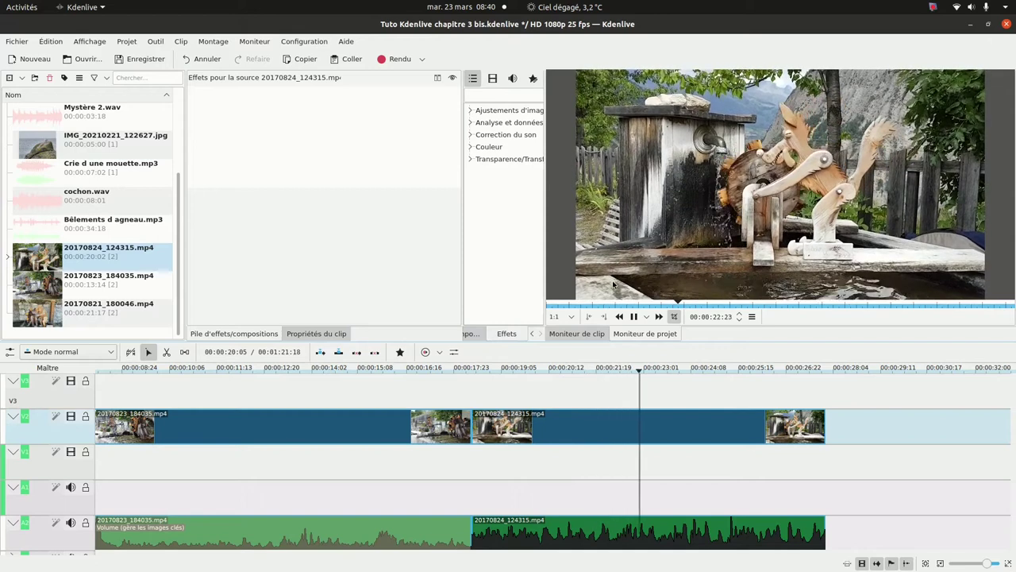
click(633, 316)
Move the 20170824_124315.mp4 clip to track V1, starting level with 20170823_184035.mp4 on V2, and extend its end as far as the source allows.
drag(615, 419, 144, 506)
scroll(145, 505, up, 5)
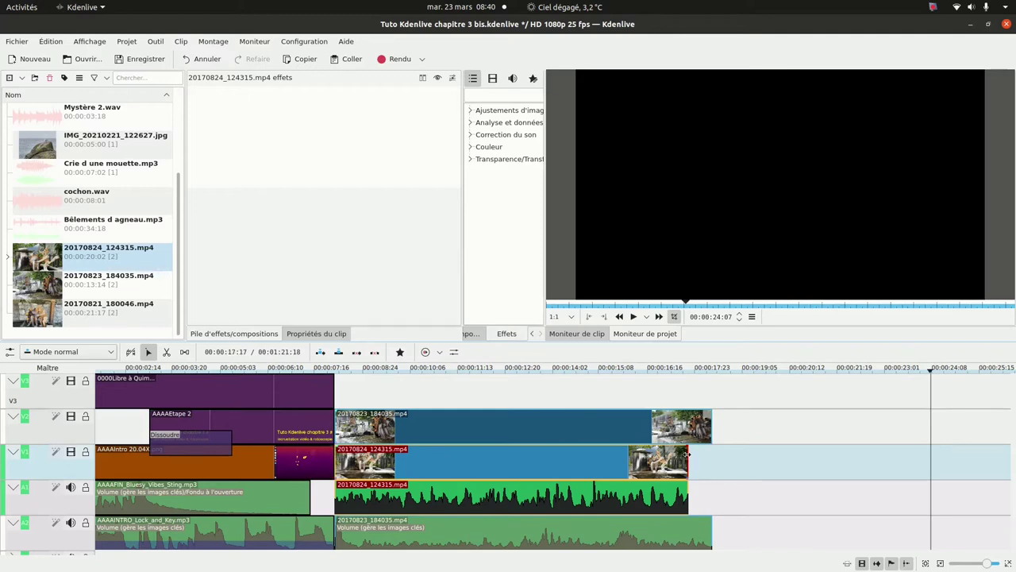
drag(688, 454, 868, 449)
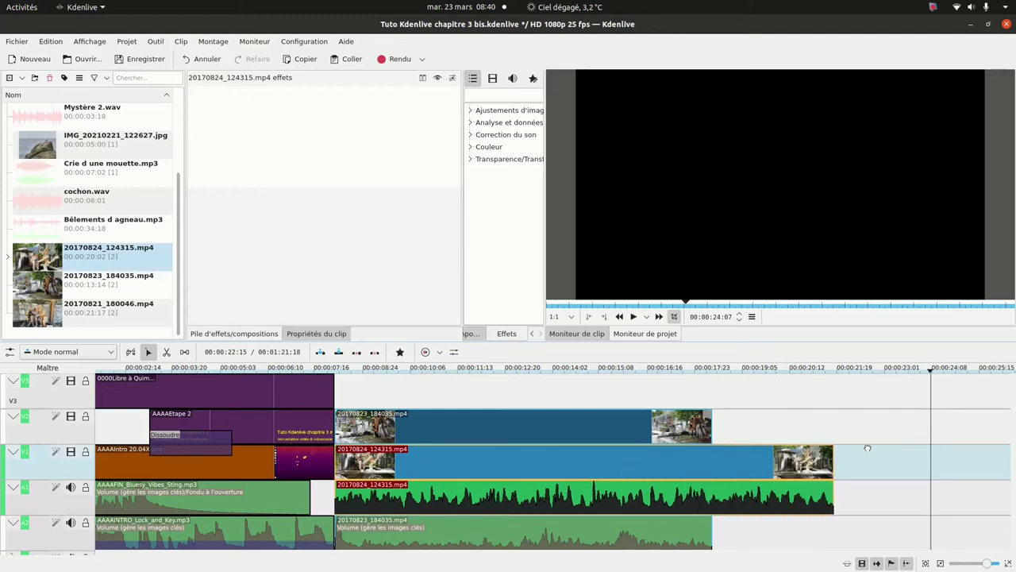
scroll(714, 433, right, 3)
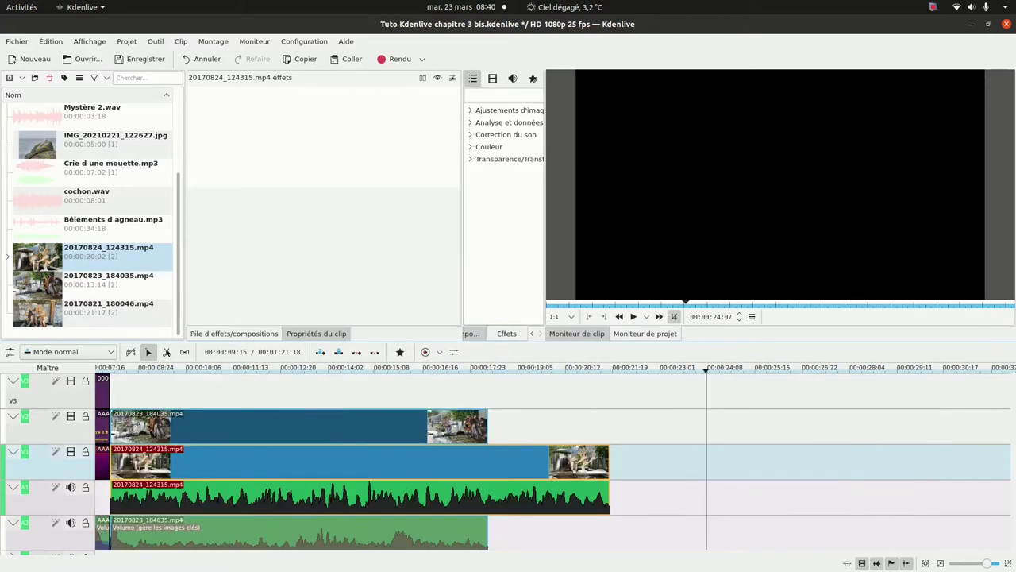
Cut off and delete the part of the V1 clip beyond 20170823_184035.mp4, making both clips end at the same frame.
click(167, 354)
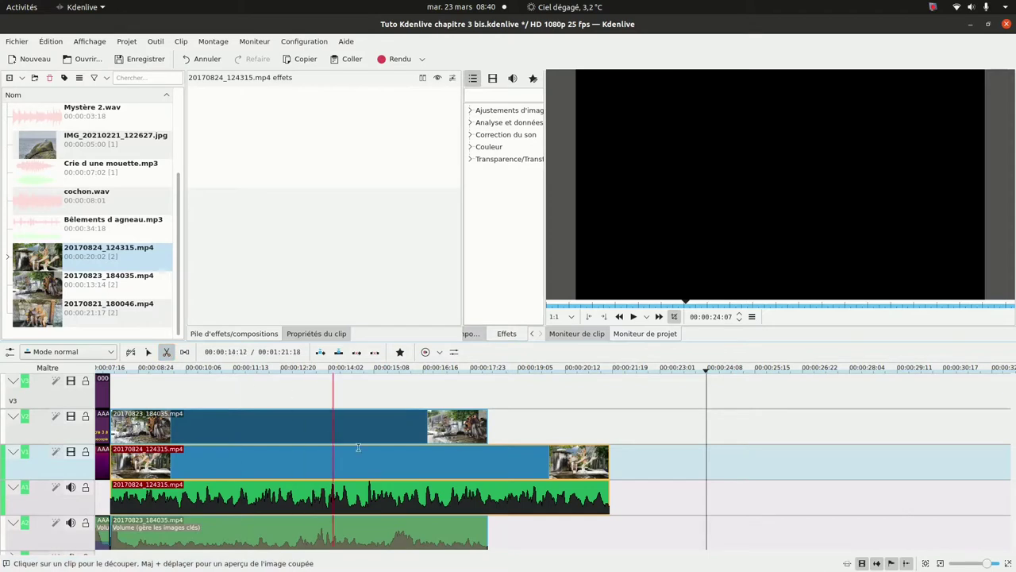
click(487, 483)
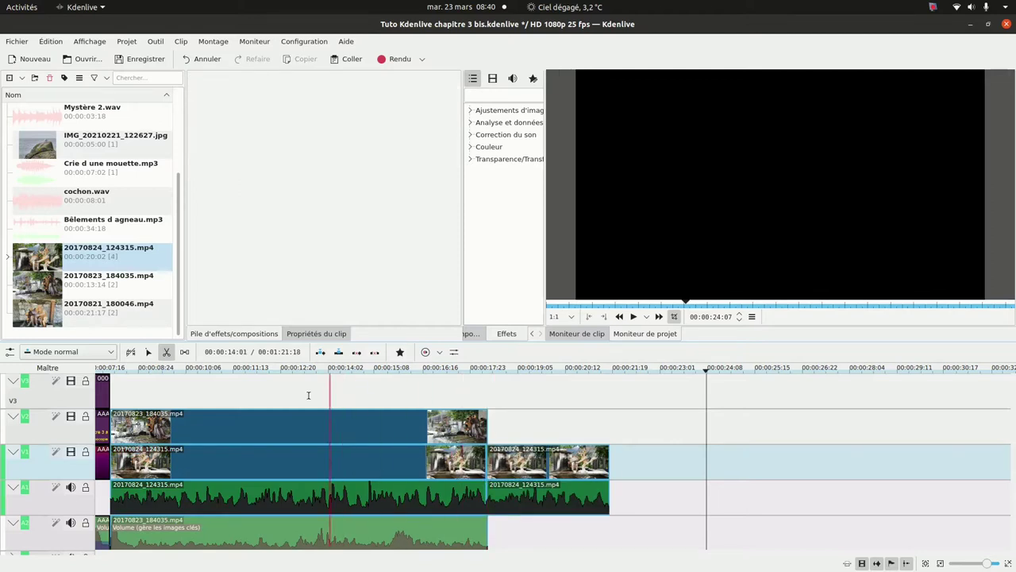
click(147, 352)
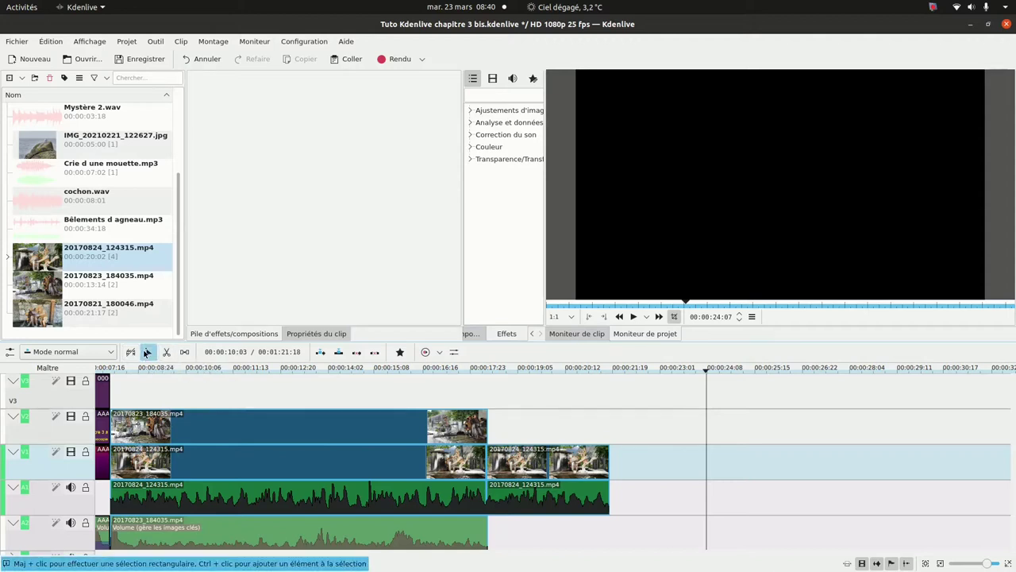
click(565, 458)
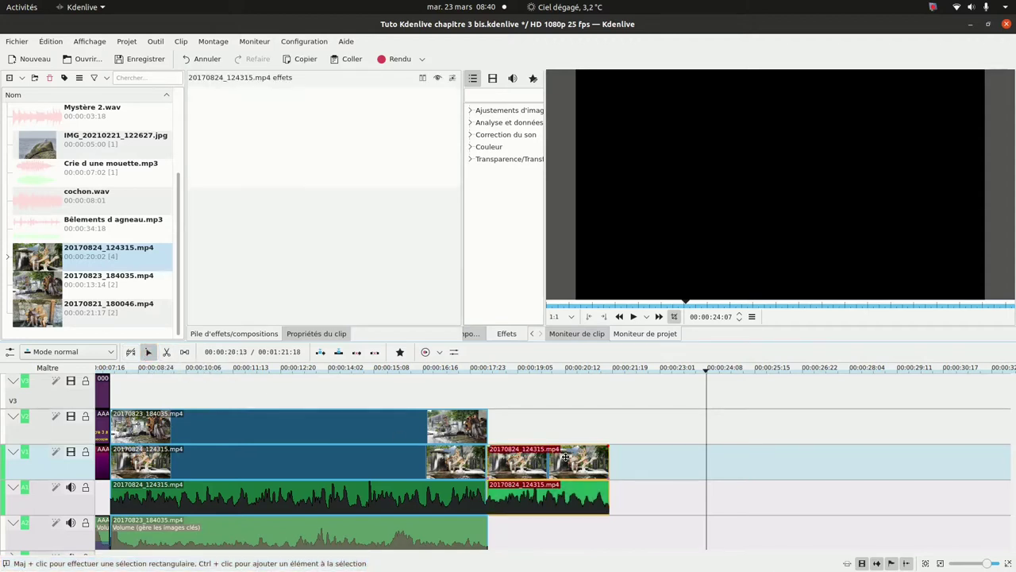
key(Delete)
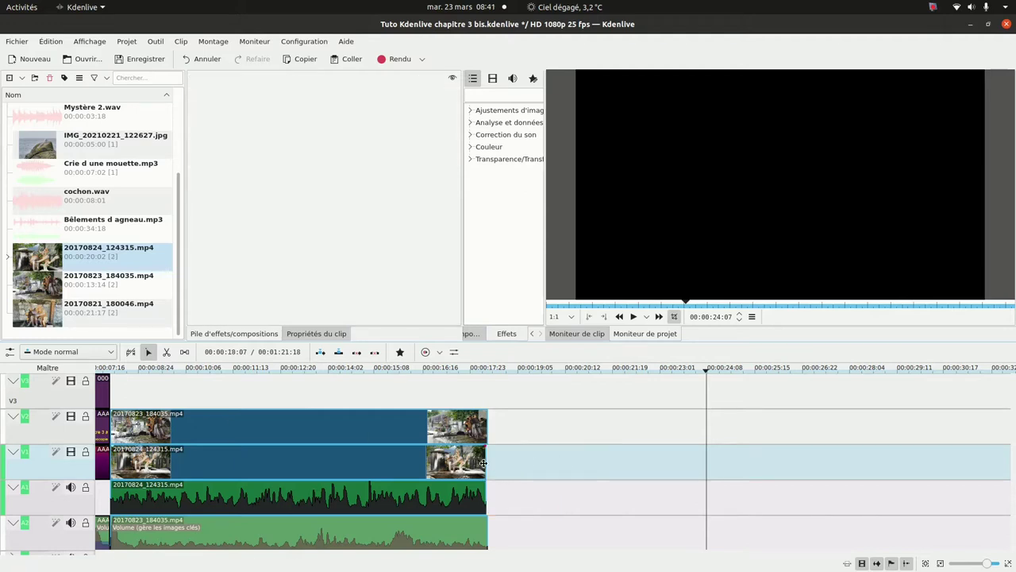
drag(484, 465, 487, 466)
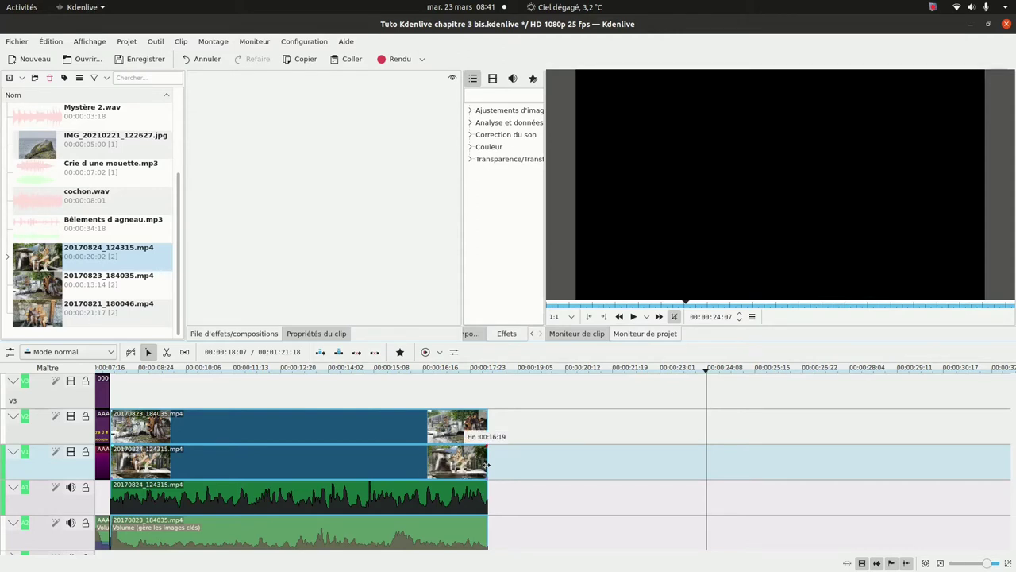
Play the timeline from the start of the two stacked clips to check which picture shows.
scroll(487, 466, left, 5)
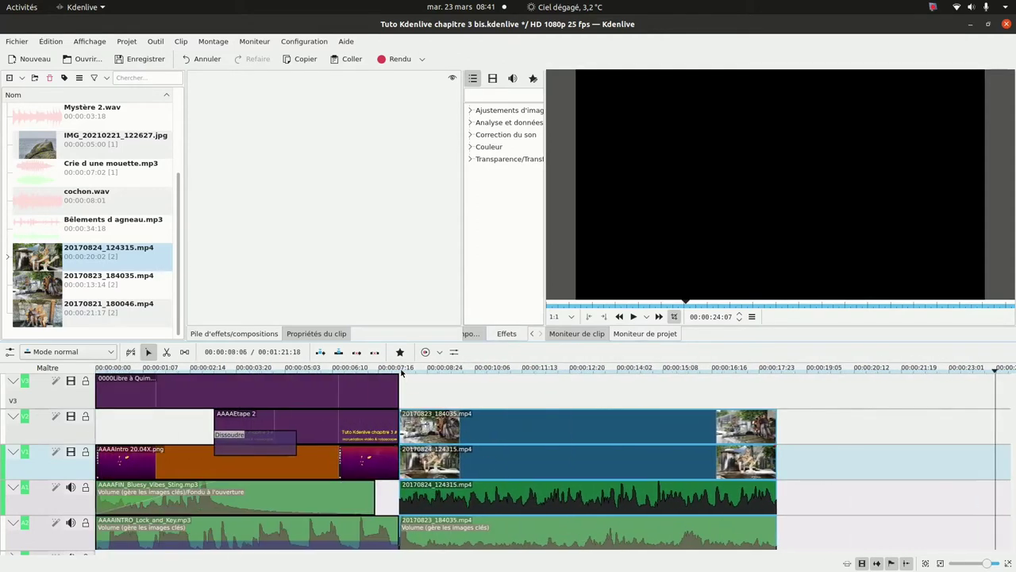
click(403, 370)
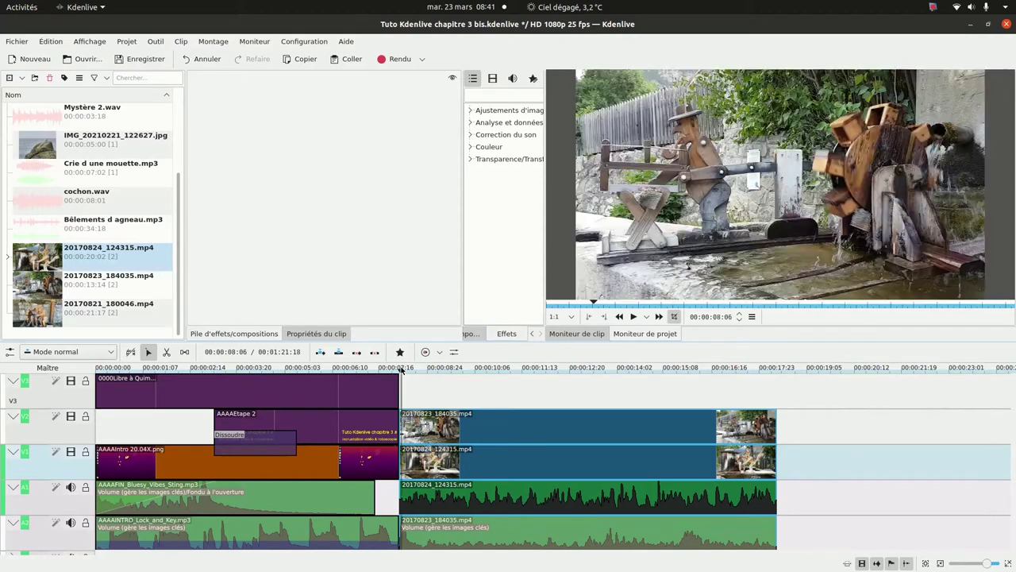
click(633, 316)
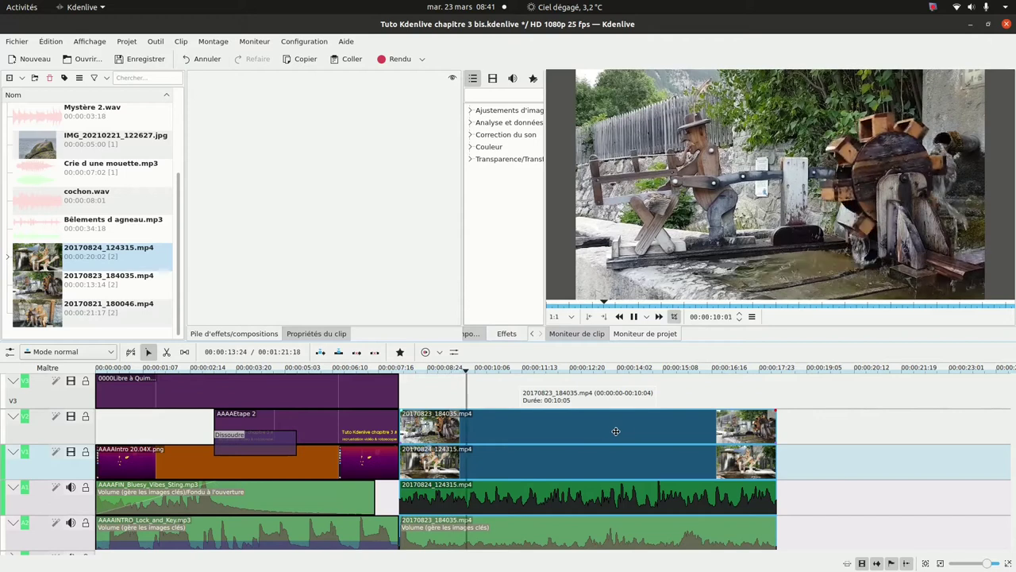
key(space)
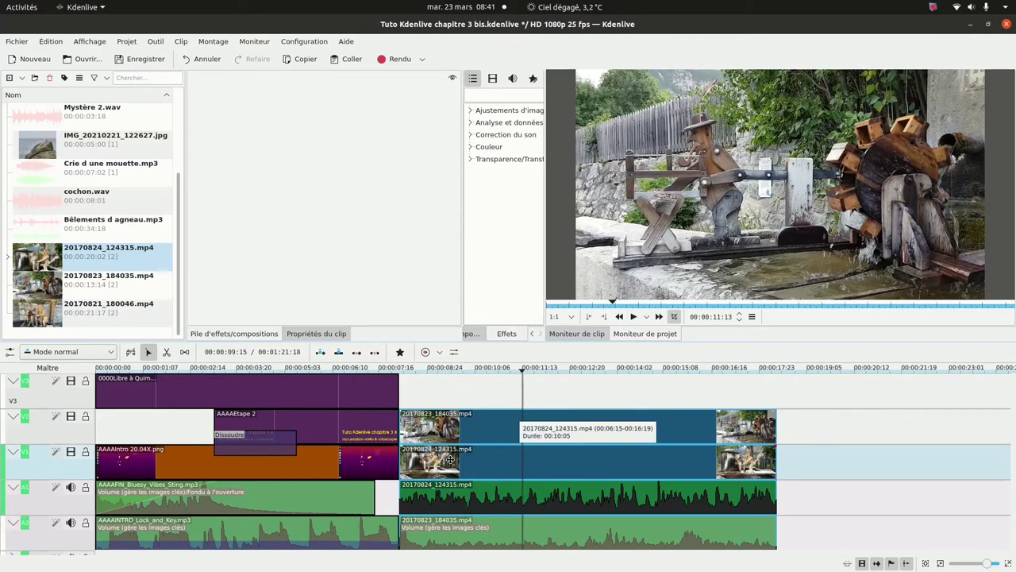
Add the Transformer effect to the 20170823_184035.mp4 clip on V2.
click(568, 420)
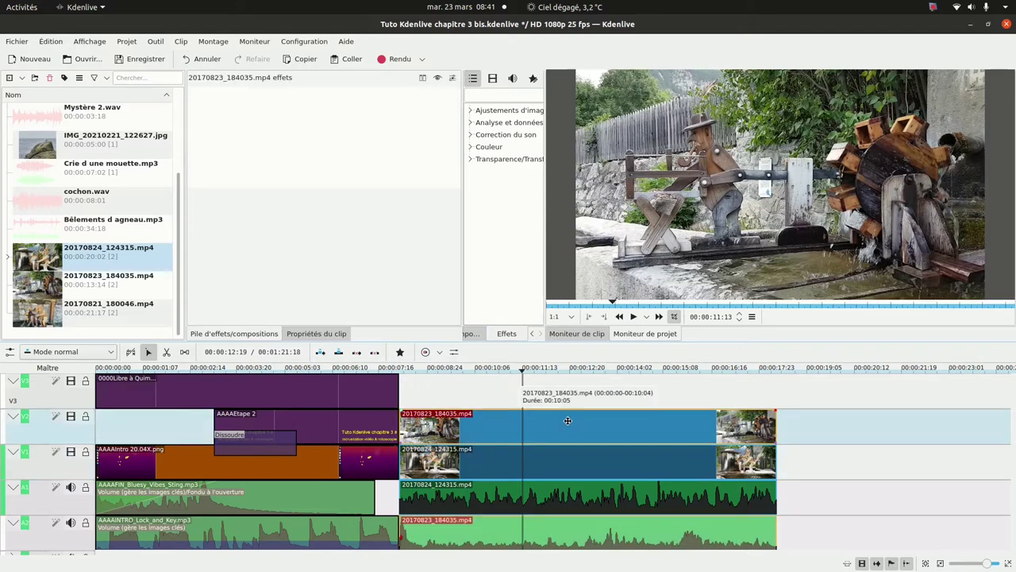
right_click(568, 420)
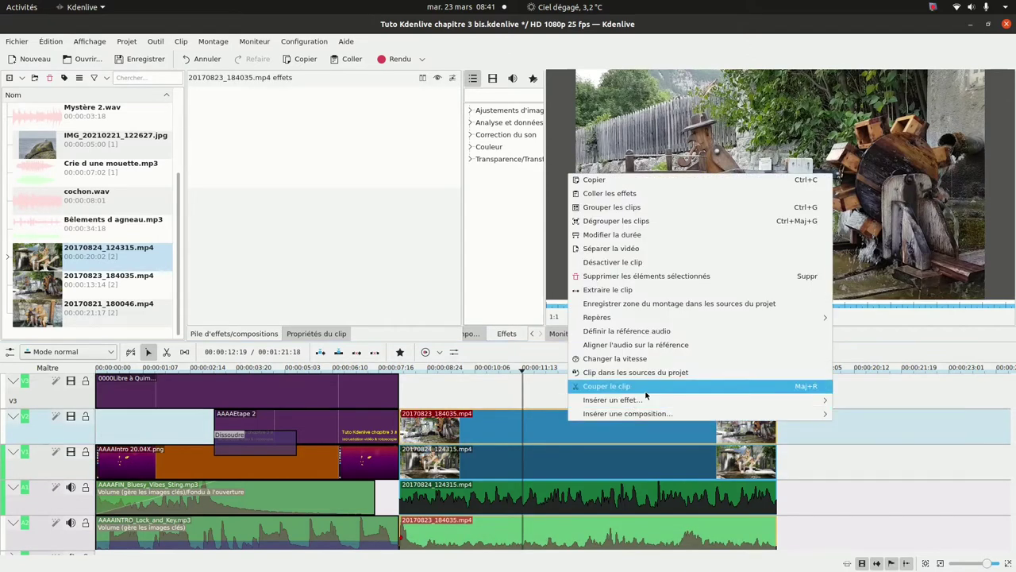
mouse_move(649, 397)
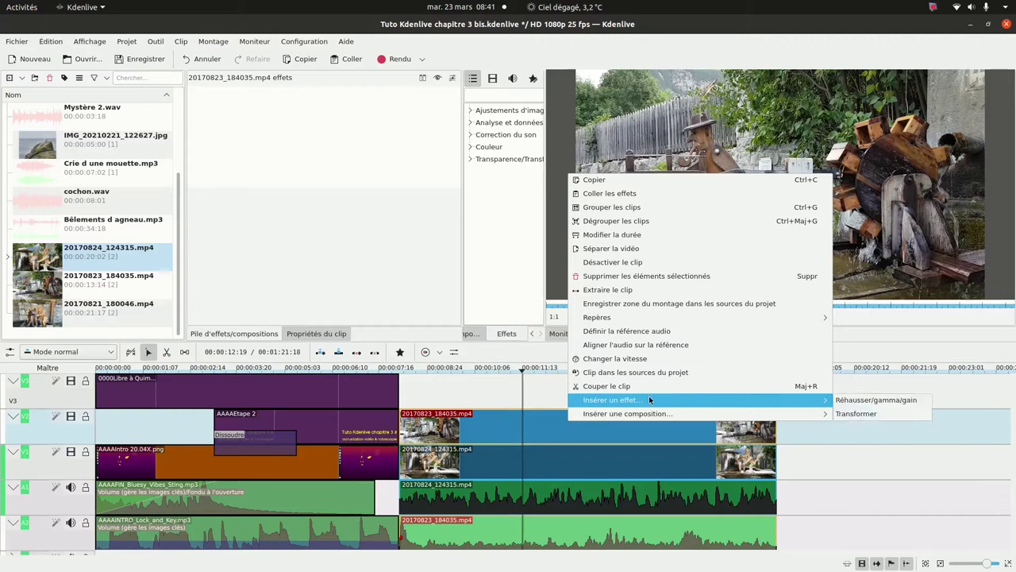
click(871, 414)
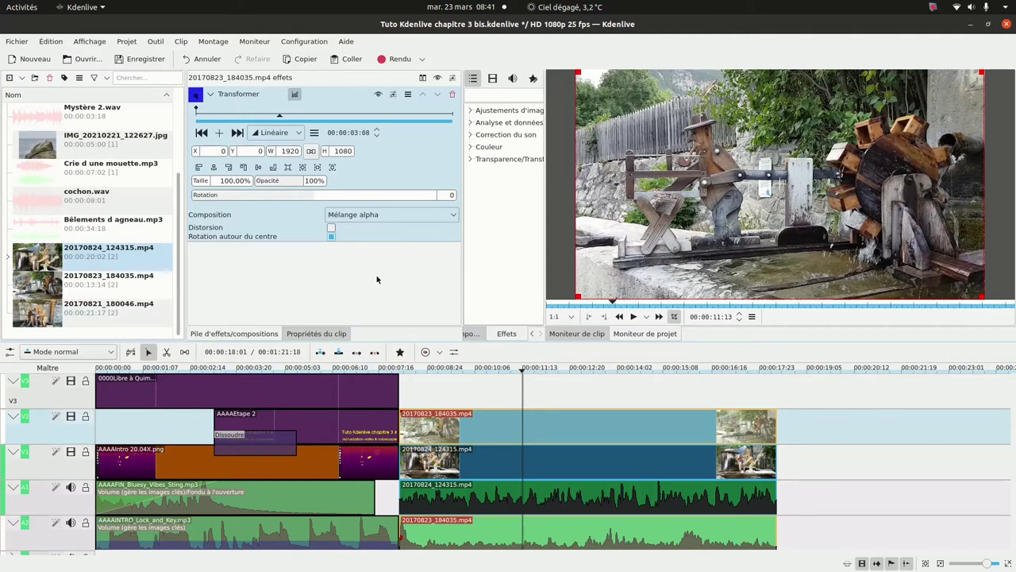
From the V2 clip's first frame, shrink its picture to about 19% (366 × 319) and place it in the image's upper-left corner at X 4, Y -53.
click(189, 112)
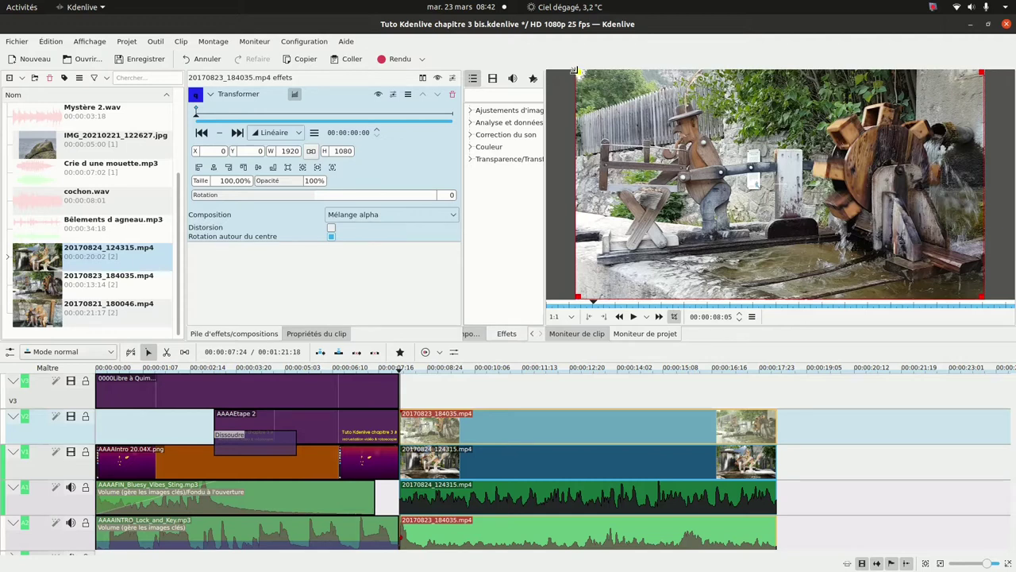
drag(577, 72, 878, 221)
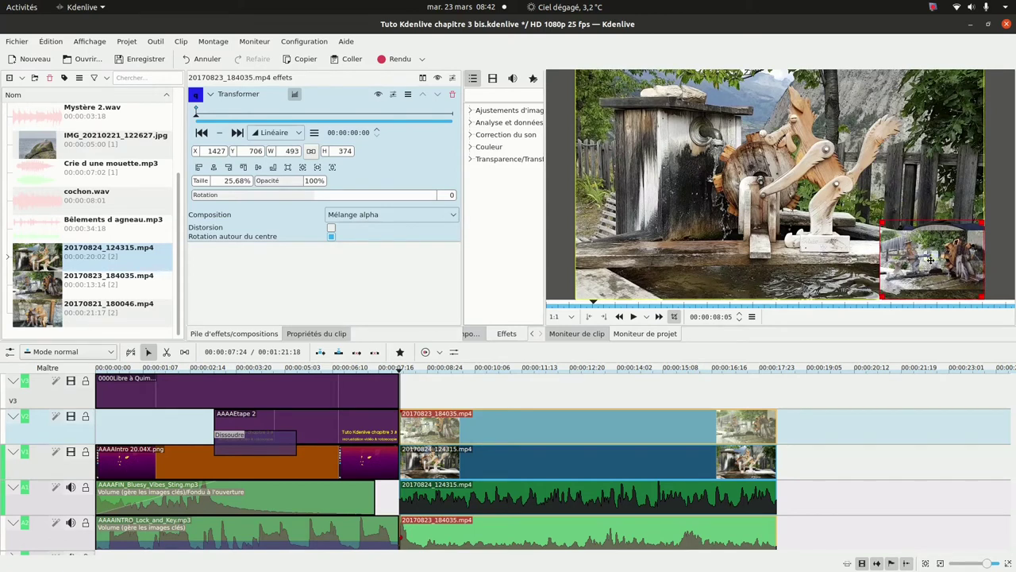
drag(931, 259, 650, 118)
mouse_move(639, 111)
mouse_down()
mouse_move(622, 99)
mouse_move(632, 103)
mouse_up()
drag(681, 136, 656, 132)
drag(622, 100, 616, 94)
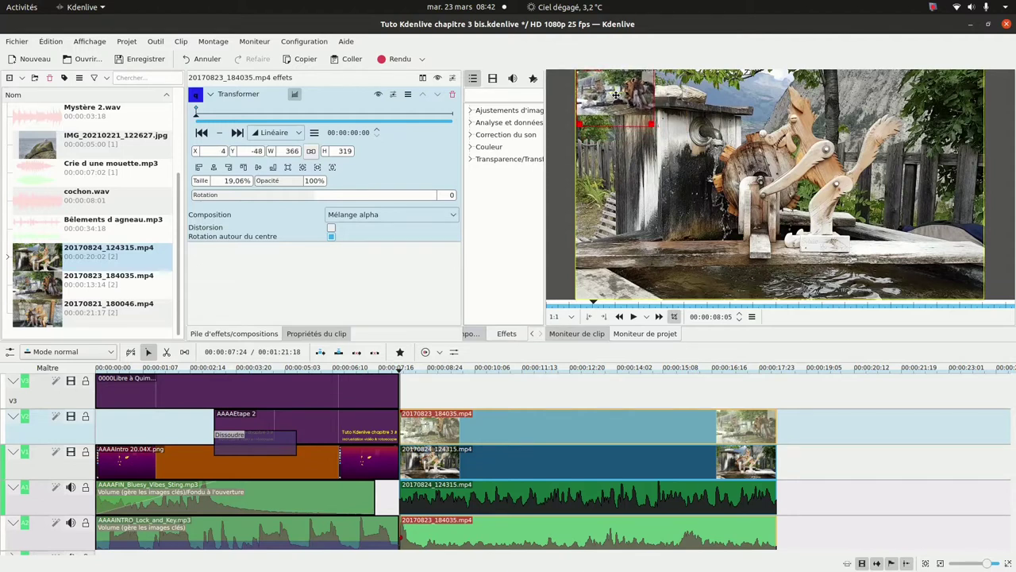
drag(616, 95, 616, 92)
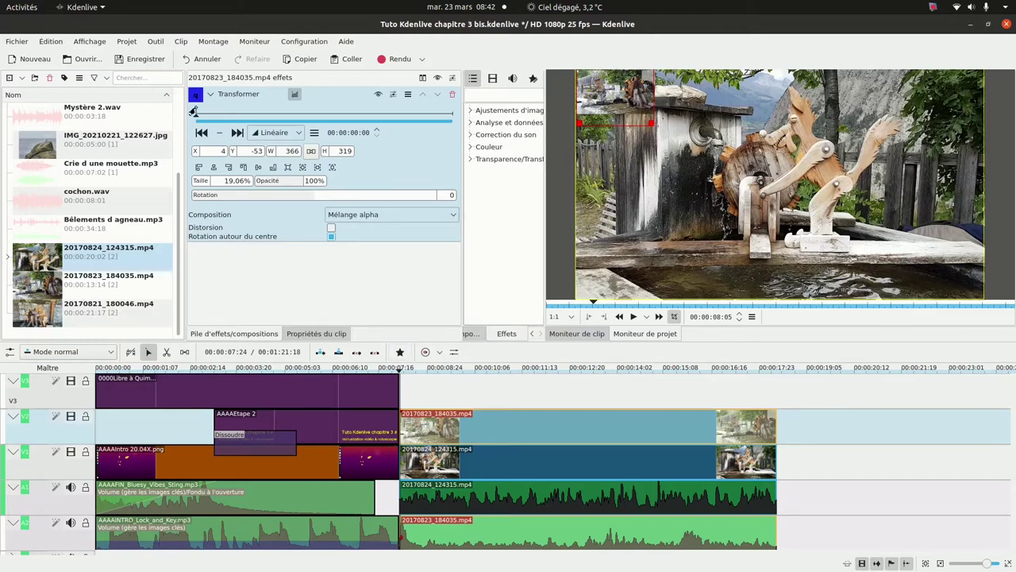
click(400, 373)
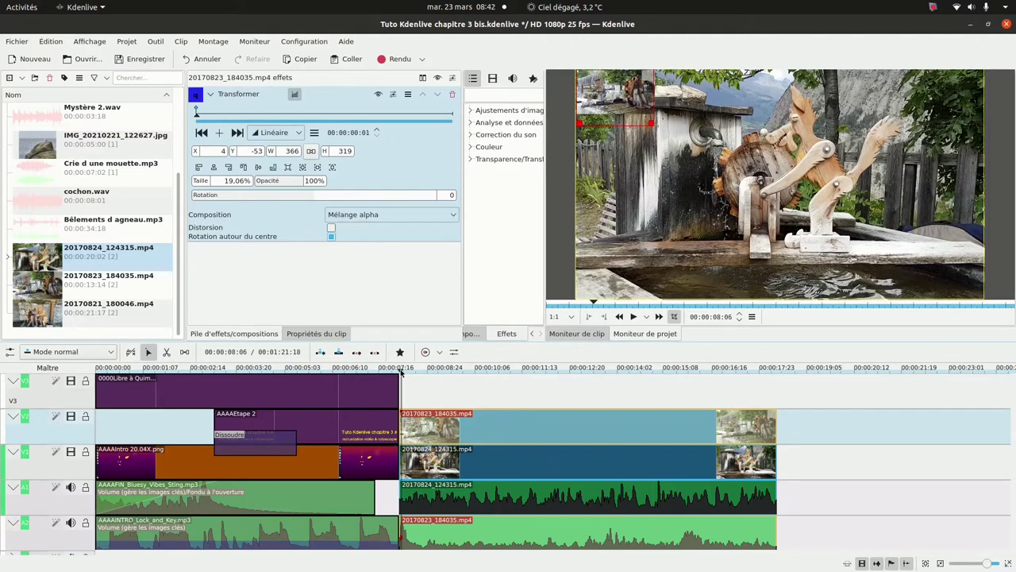
Add a Transformer keyframe at 00:00:04:24 and enlarge the V2 picture there to about 51% (974 × 989), positioned at X -21, Y 24.
click(592, 373)
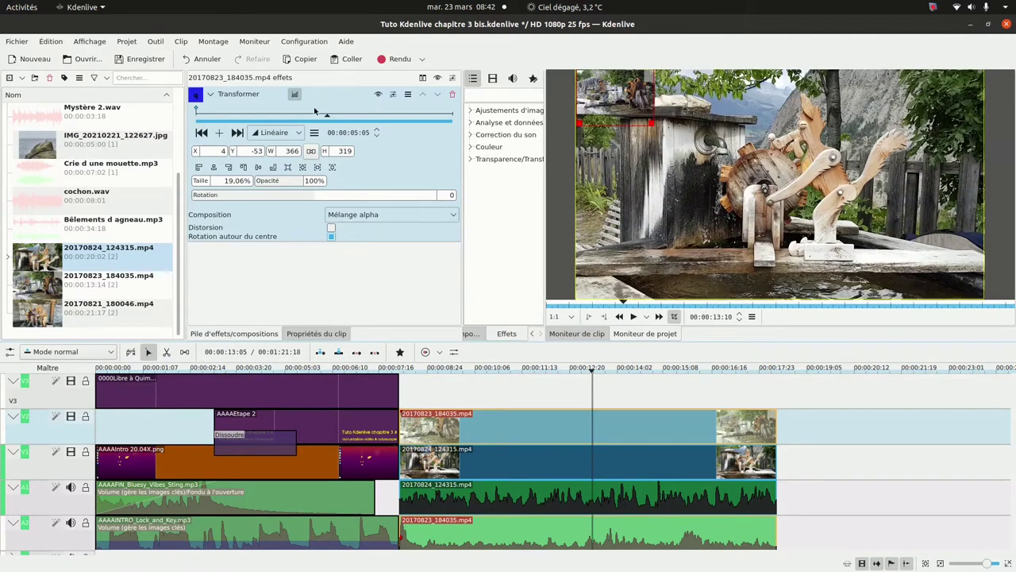
click(277, 112)
click(332, 113)
click(322, 113)
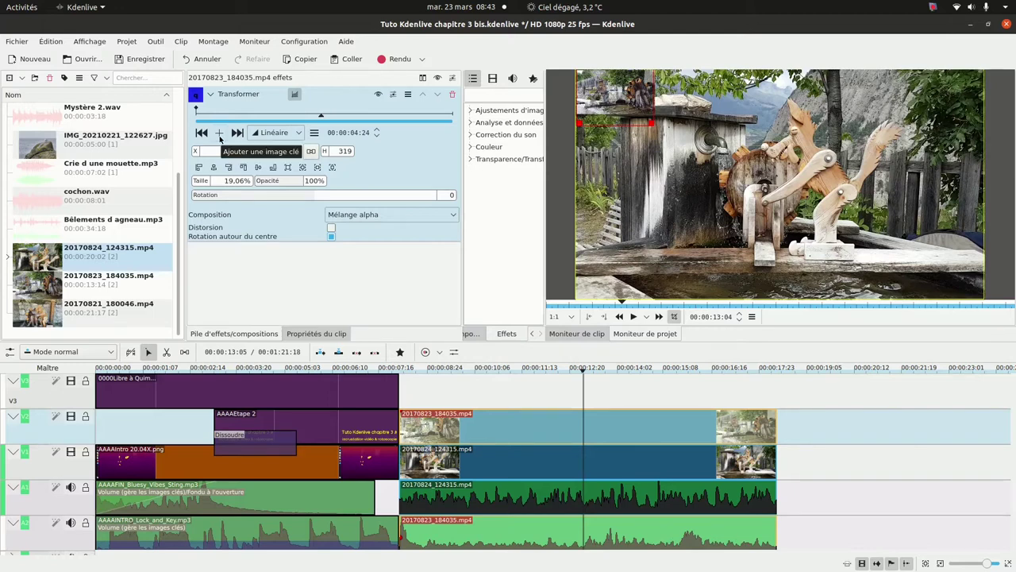
click(219, 134)
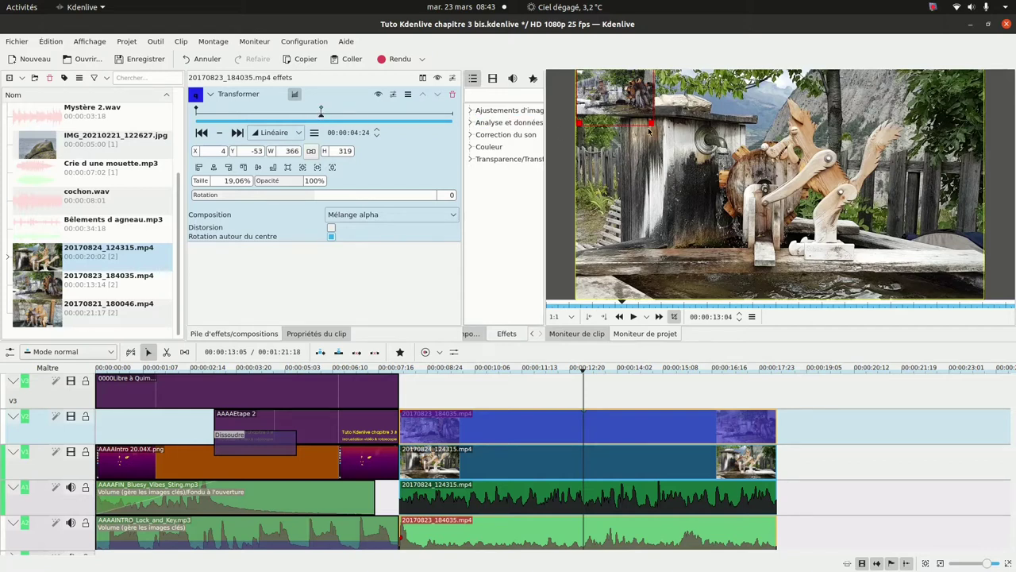
drag(650, 120, 778, 262)
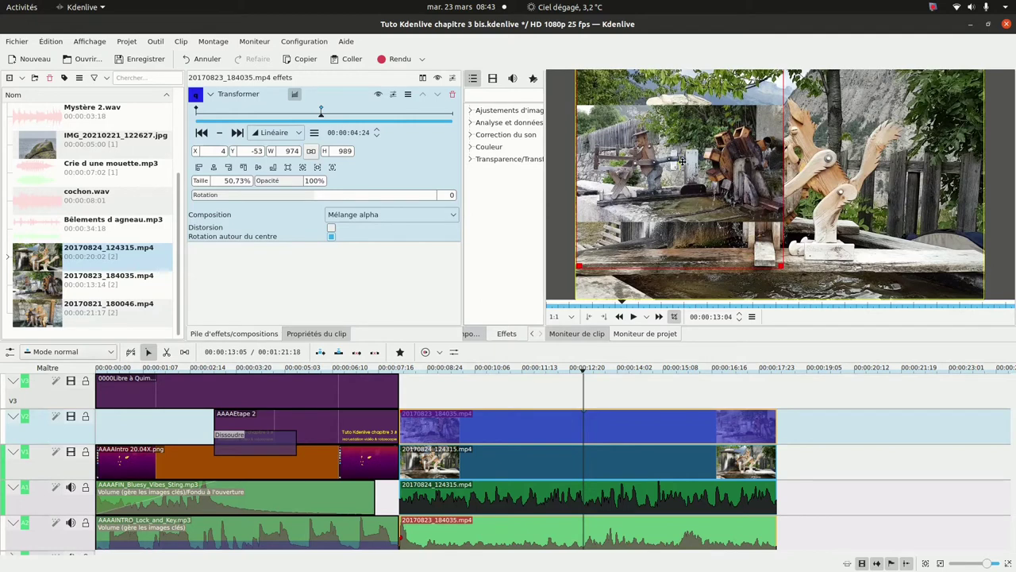
drag(682, 162, 675, 179)
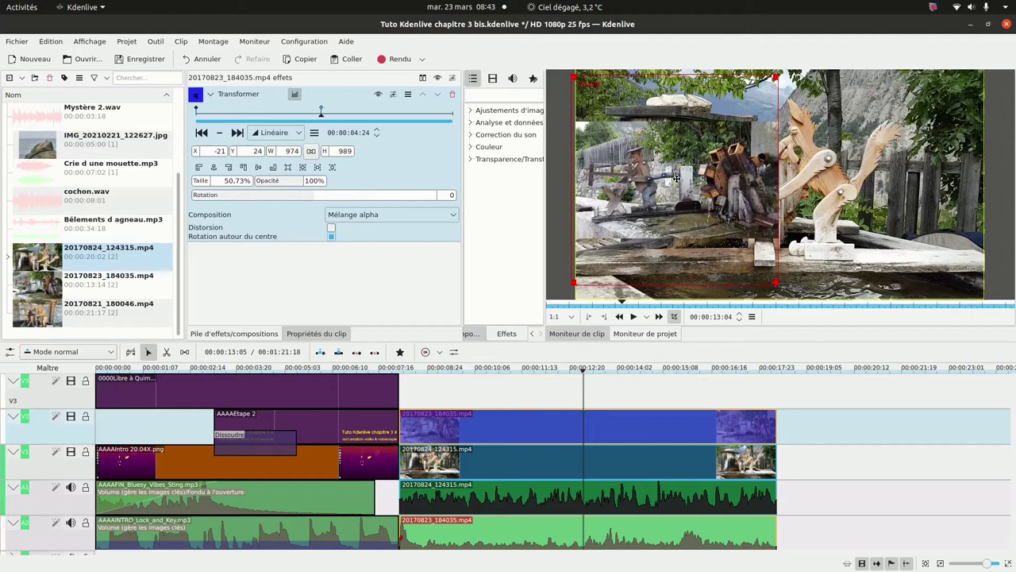
Add Transformer keyframes at 00:00:06:23 and 00:00:10:04, enlarging the picture at the last one to about 103% (1978 × 1148) at X -16, Y -23.
click(371, 116)
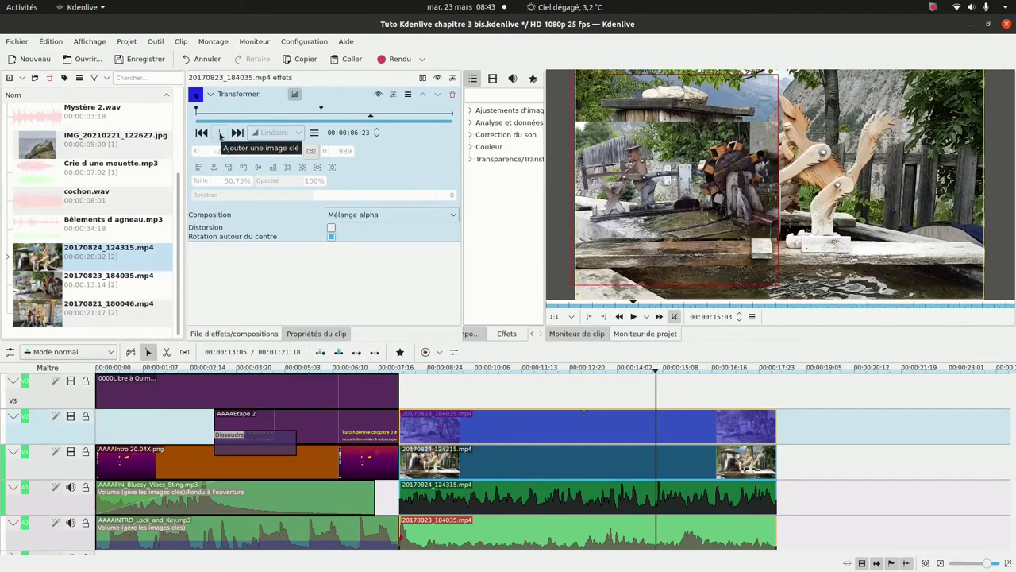
click(220, 134)
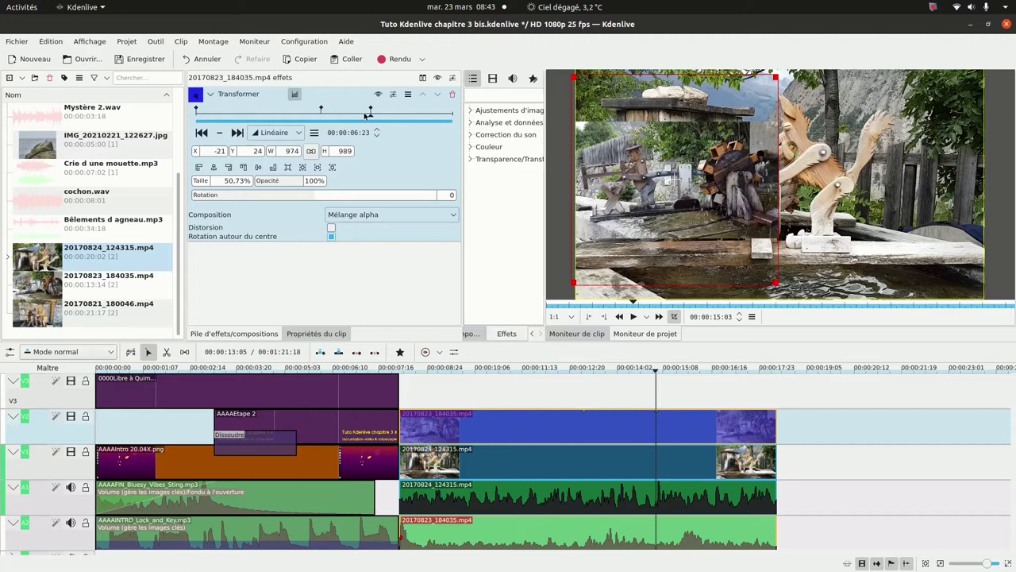
click(238, 133)
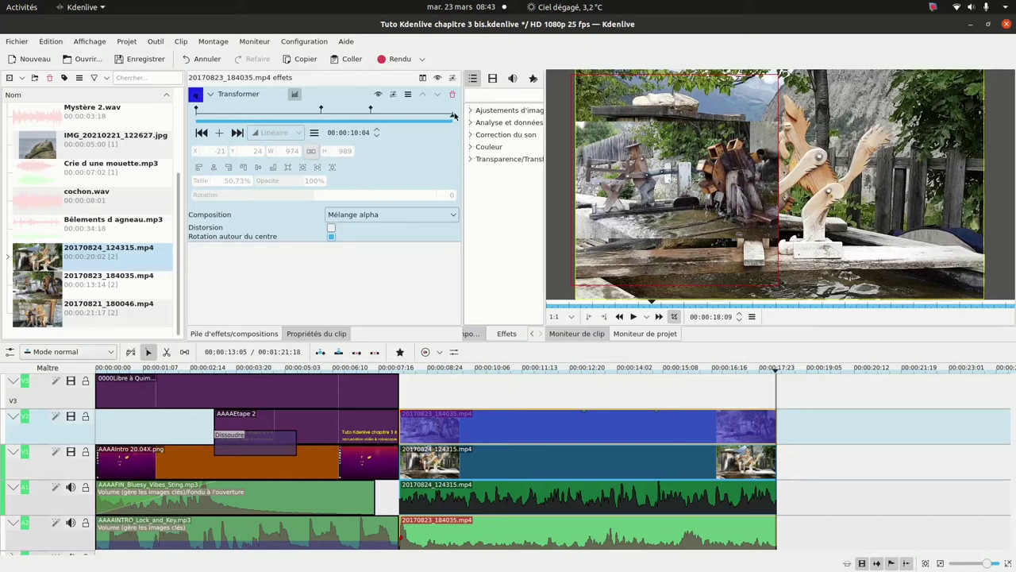
click(220, 133)
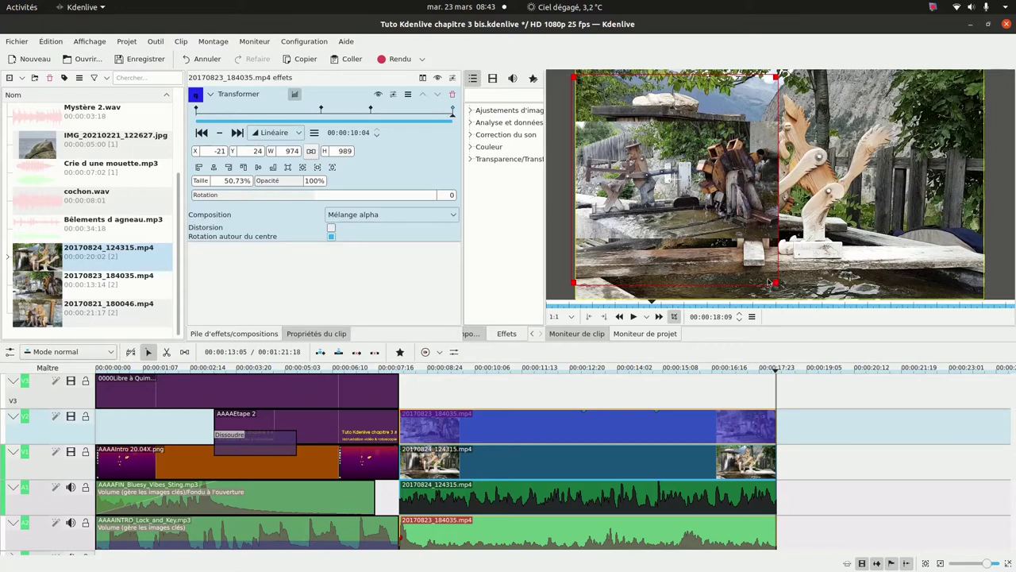
drag(773, 279, 988, 317)
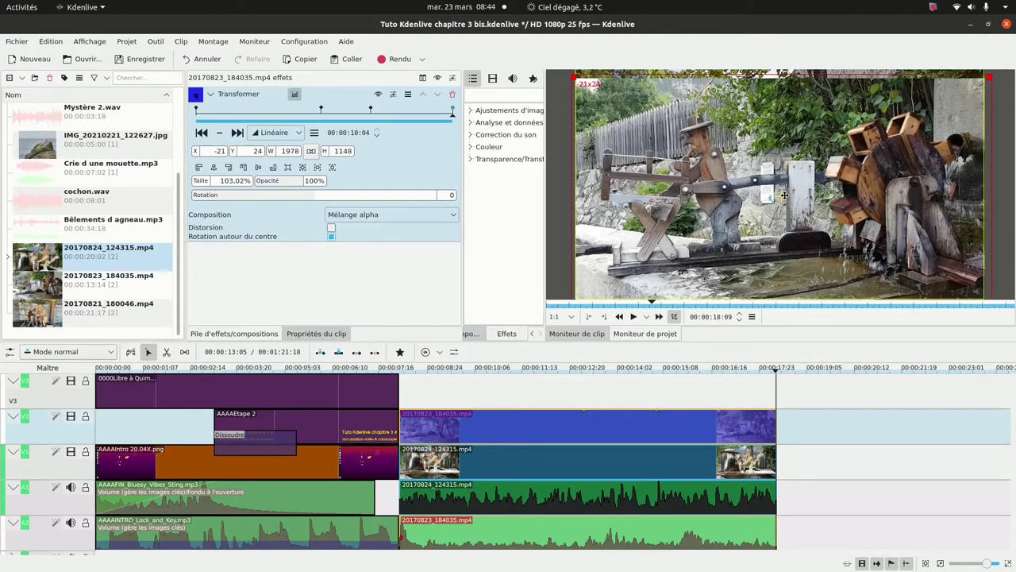
drag(783, 194, 785, 185)
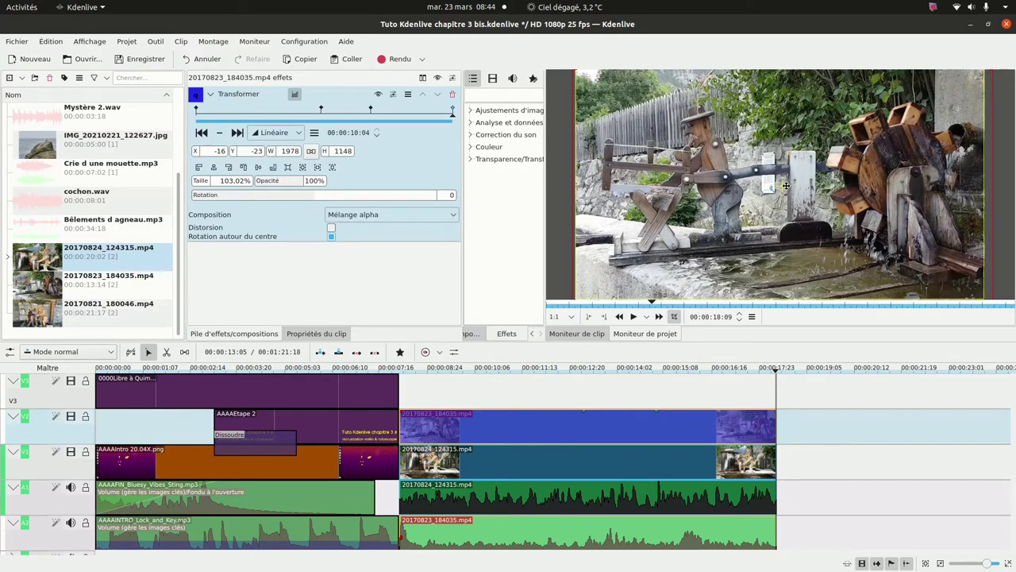
Play the timeline from just before the two stacked clips to check the animated picture-in-picture.
click(397, 372)
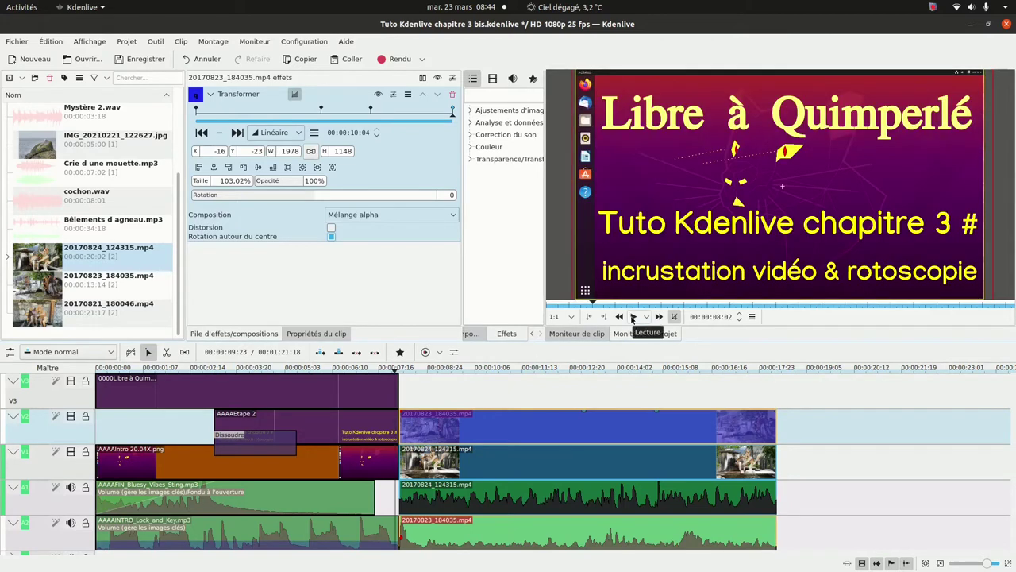
click(632, 317)
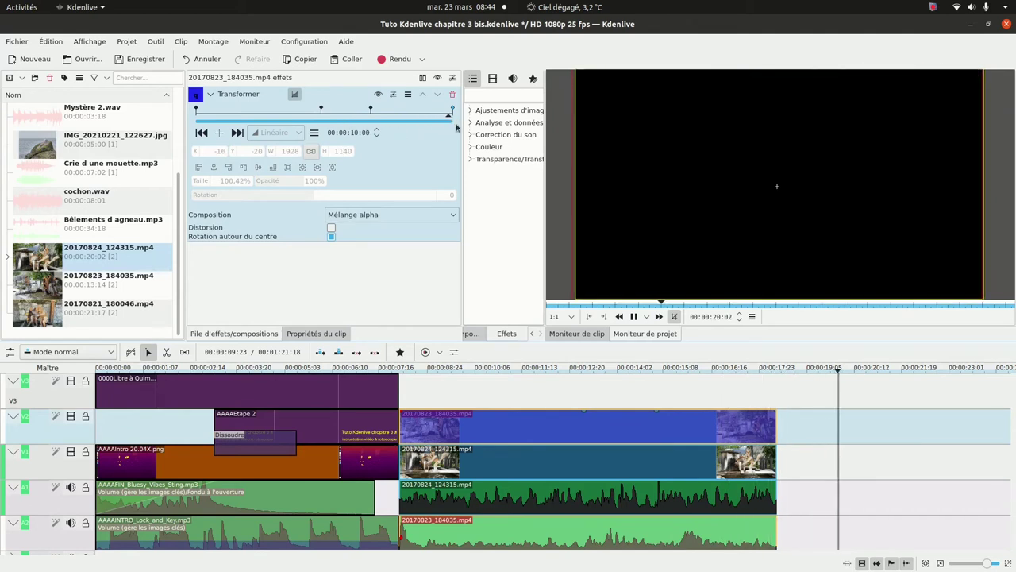
click(633, 317)
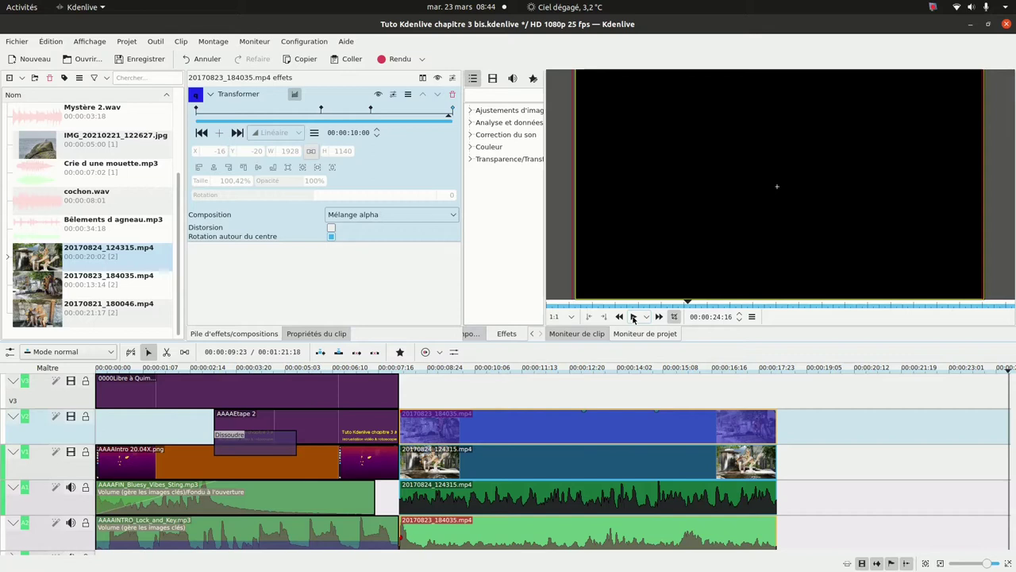
click(633, 316)
Move VID_20210221_115242.mp4 on V2 back so it starts directly after 20170823_184035.mp4.
scroll(824, 405, down, 5)
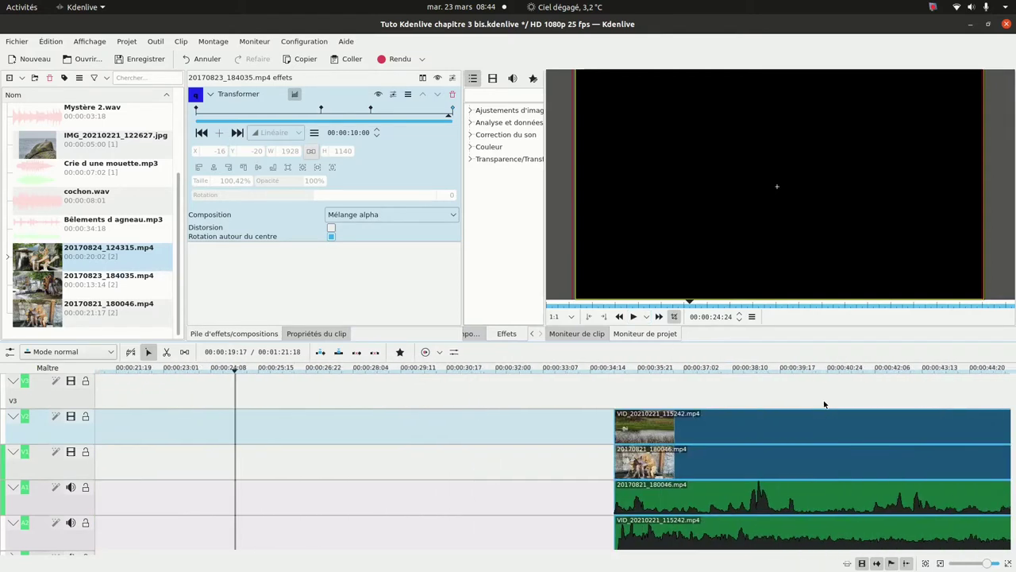
drag(735, 430, 188, 417)
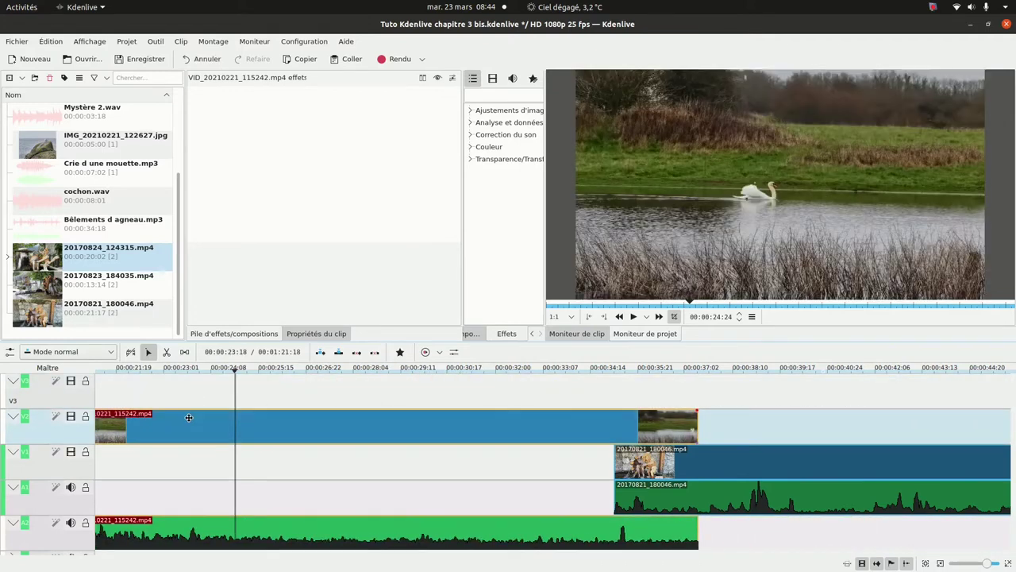
scroll(188, 417, up, 3)
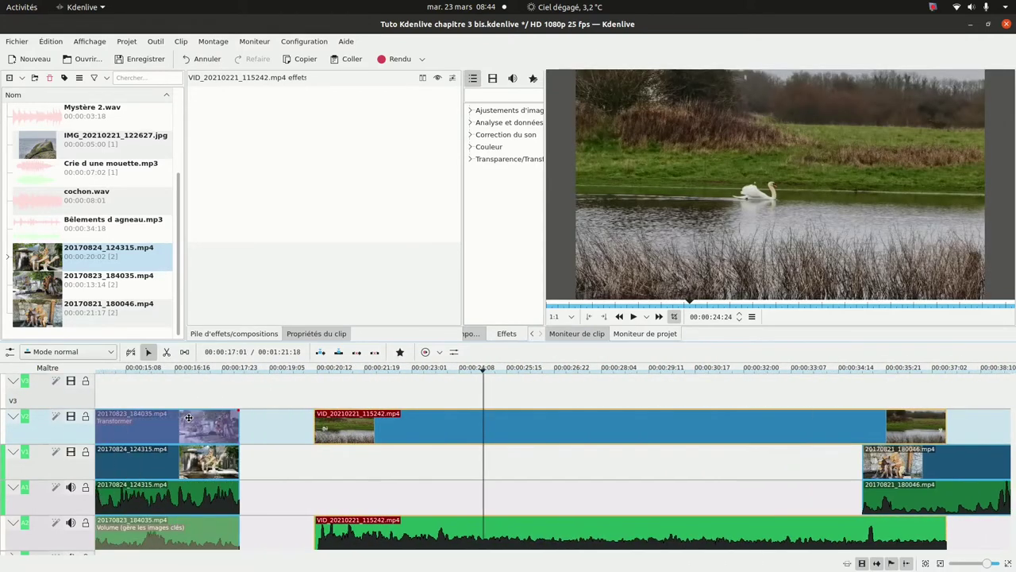
drag(493, 428, 418, 426)
Preview the swan clip VID_20210221_115242.mp4 and the fountain clip 20170821_180046.mp4 in the timeline.
click(246, 371)
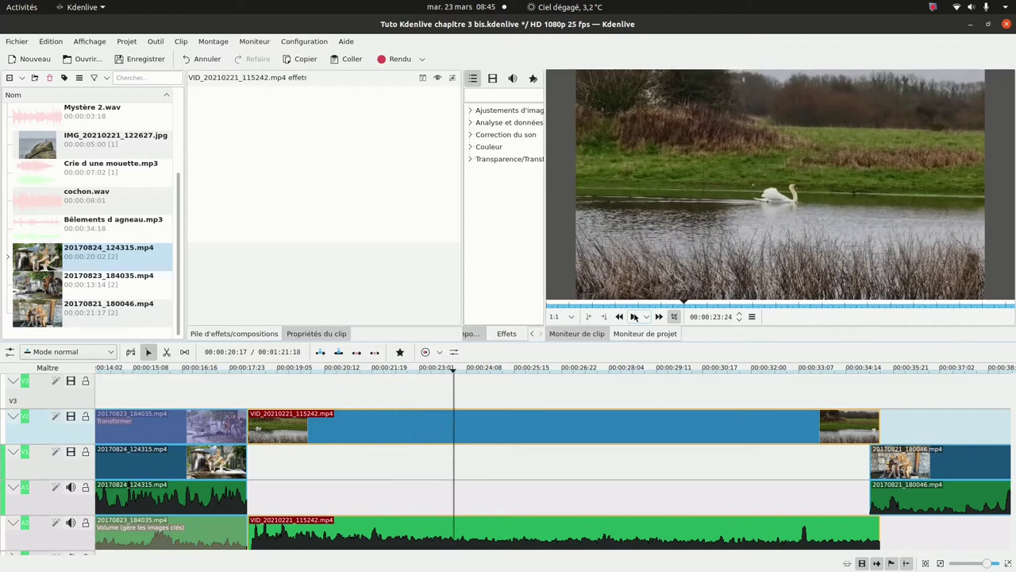
click(885, 369)
click(633, 317)
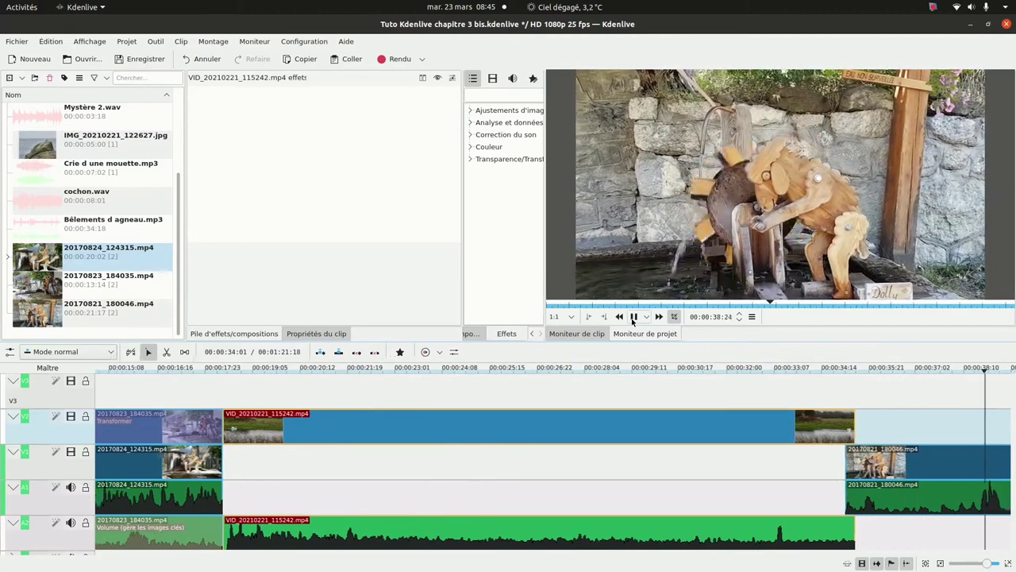
click(633, 316)
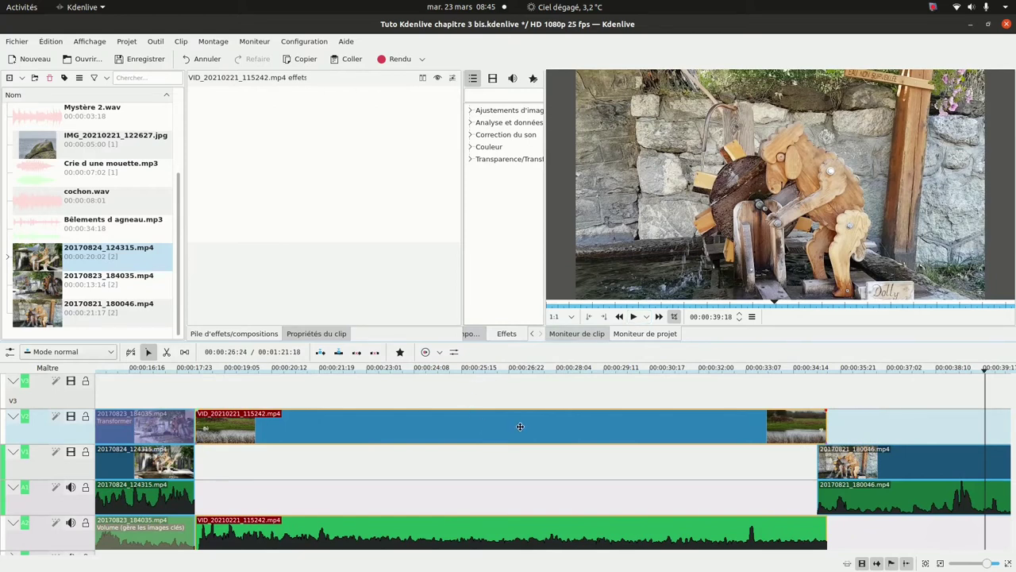
Move 20170821_180046.mp4 on V1 directly beneath VID_20210221_115242.mp4 so both clips start together.
click(513, 385)
drag(872, 461, 237, 414)
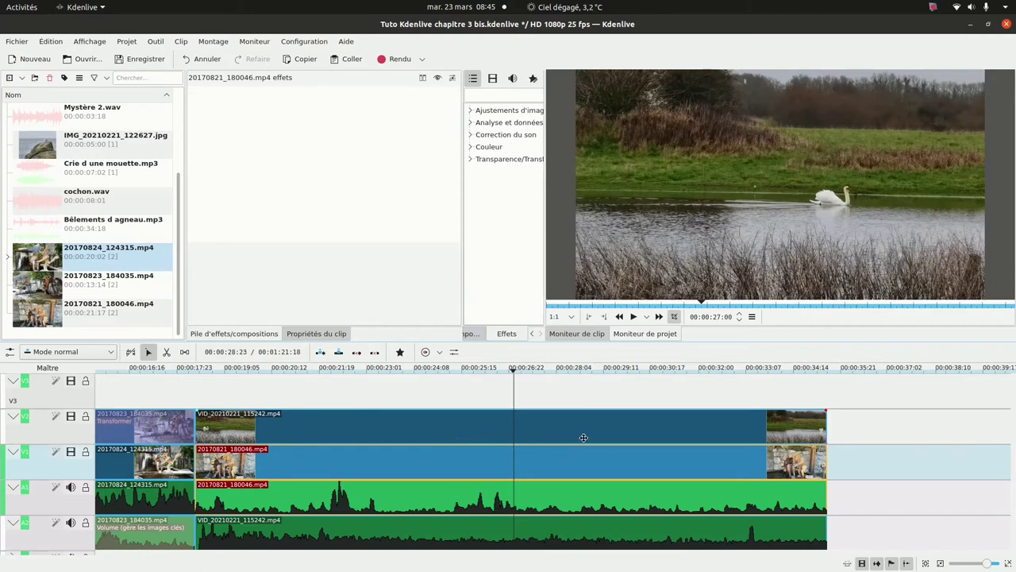
Find the Rotoscopie effect by searching for "roto" and add it to VID_20210221_115242.mp4 on V2.
click(381, 435)
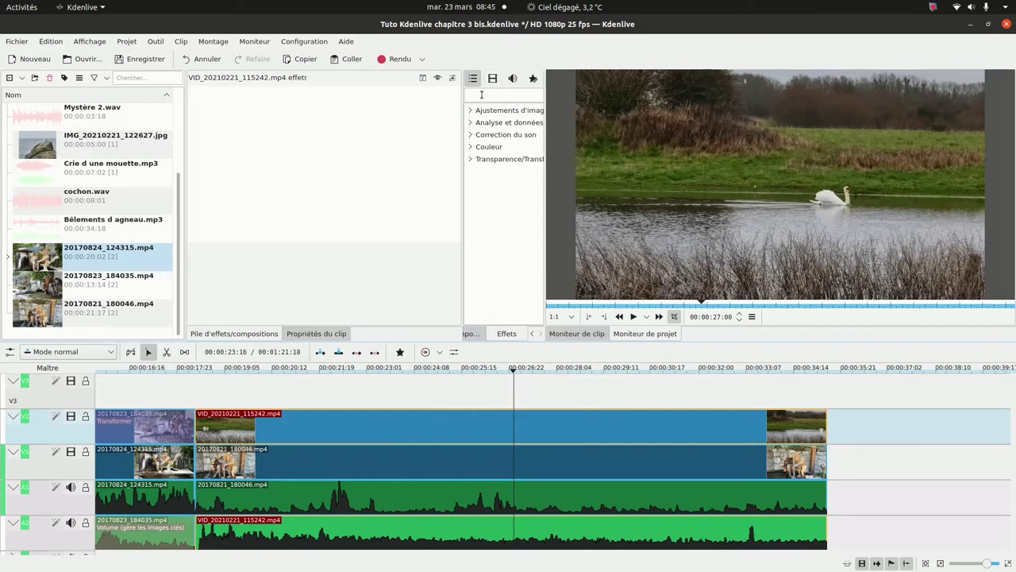
text(roto)
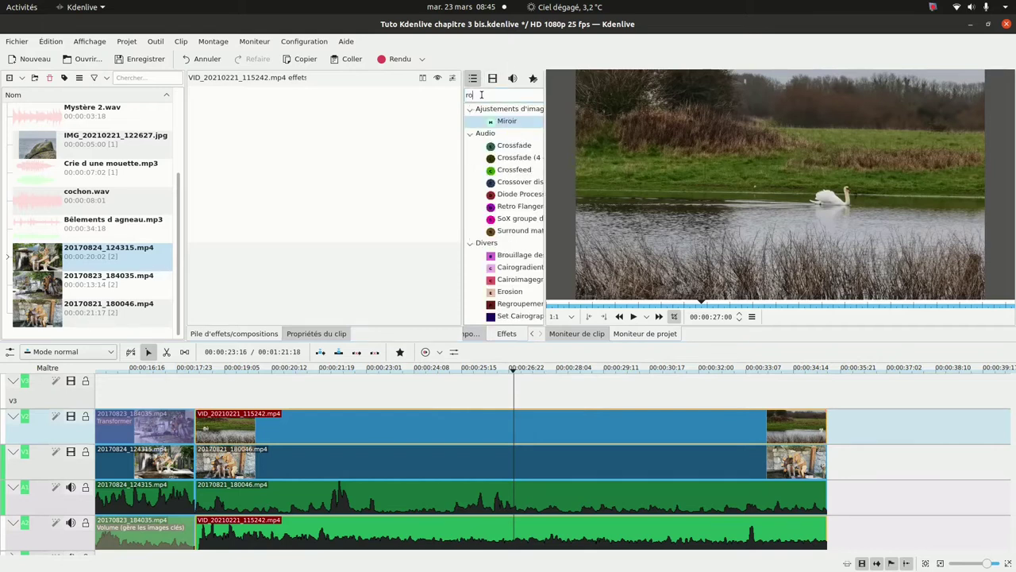
click(517, 123)
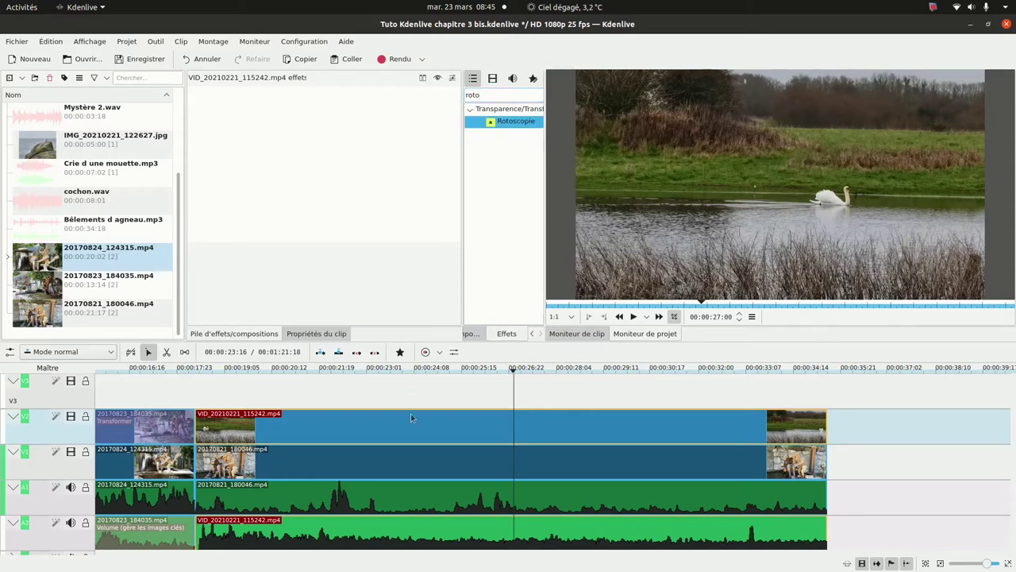
drag(411, 419, 411, 420)
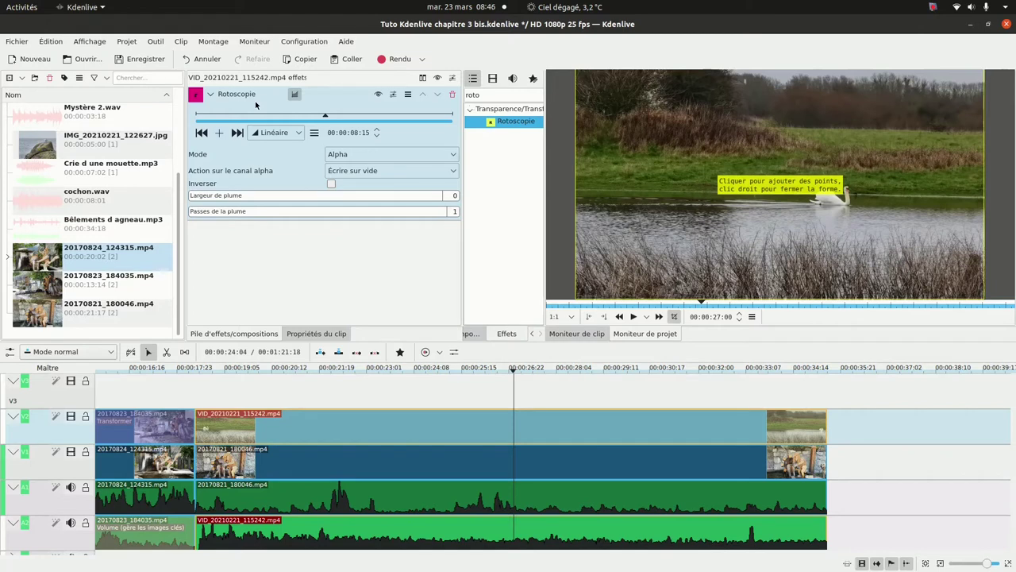
At the swan clip's first frame, draw a closed rotoscoping shape around the full-width strip of water and grassy bank containing the swan.
click(202, 134)
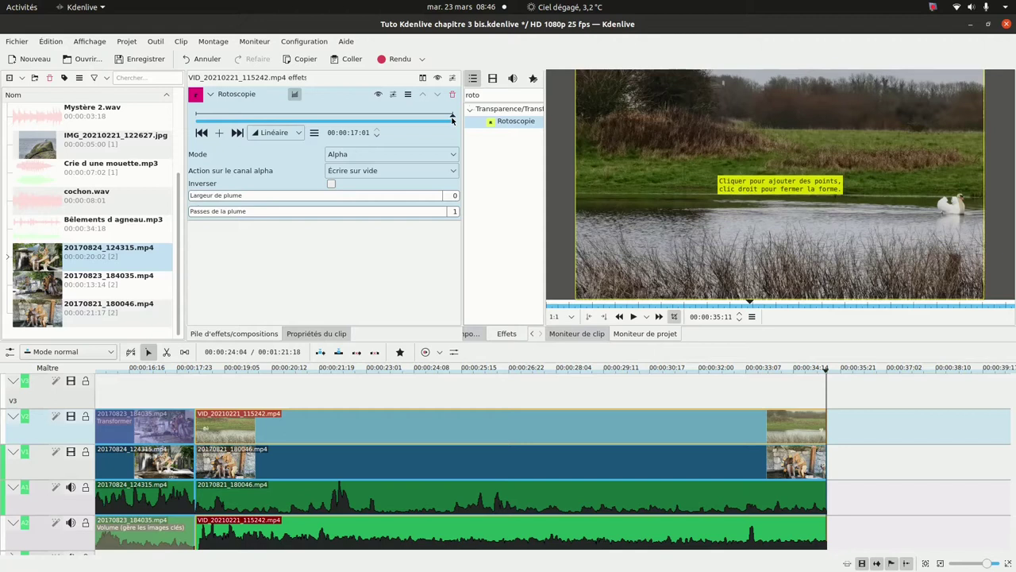
drag(451, 117, 196, 118)
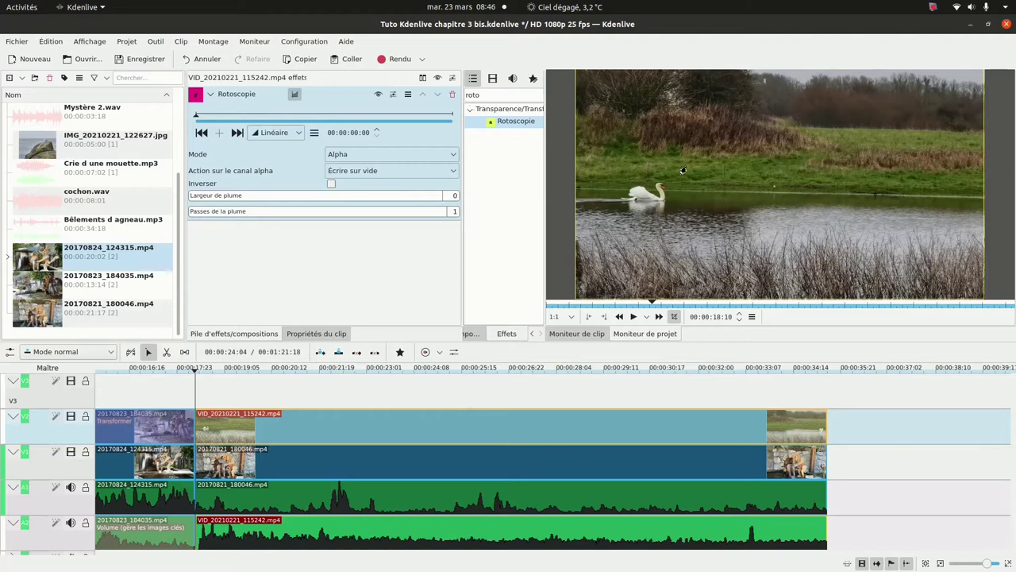
click(582, 164)
click(580, 226)
click(659, 233)
click(728, 238)
click(809, 235)
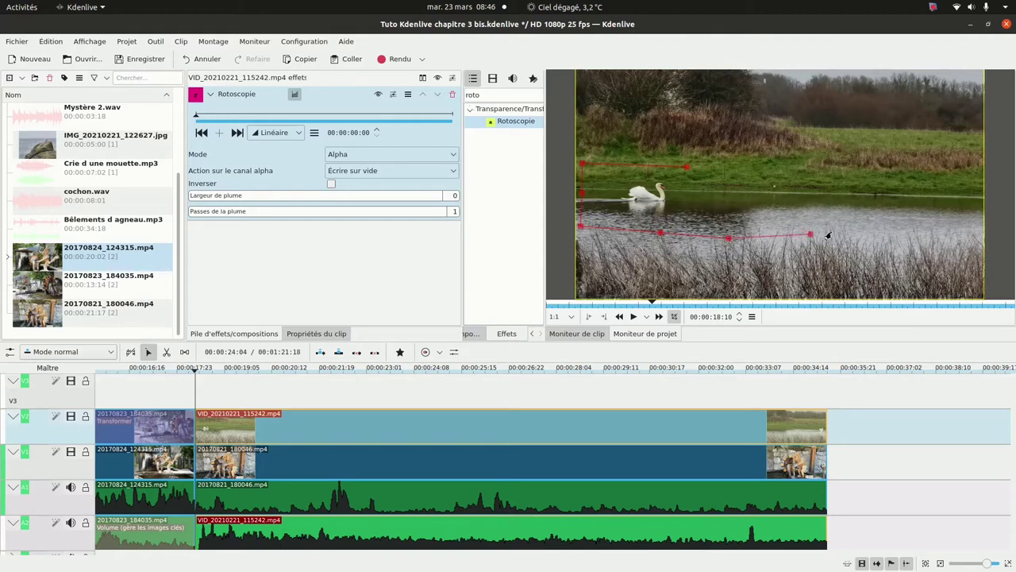
click(879, 231)
click(963, 231)
click(980, 233)
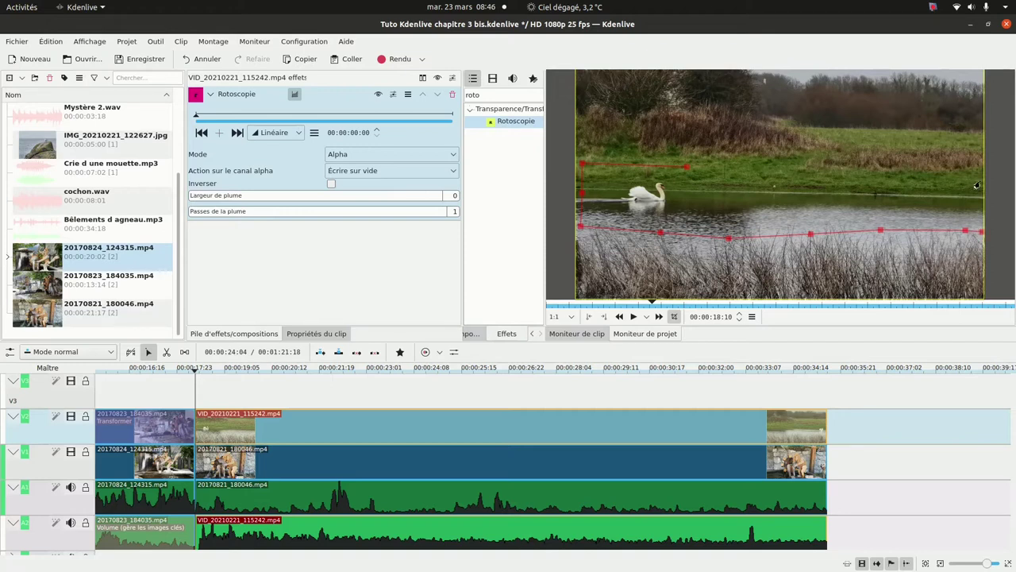
click(886, 169)
click(684, 169)
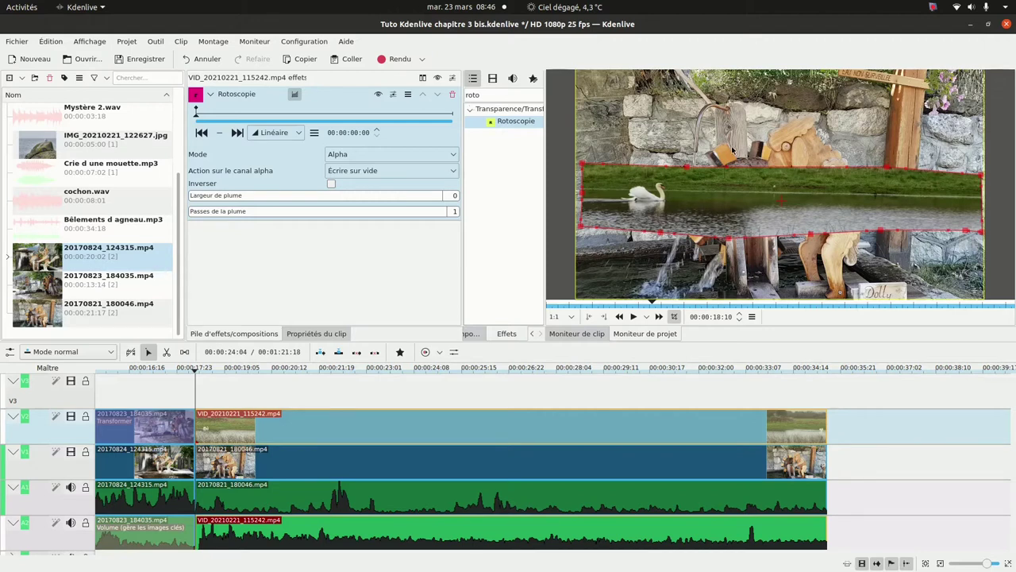
Play the rotoscoped swan clip over the fountain clip to check the mask, and return to the effect's first keyframe.
click(188, 371)
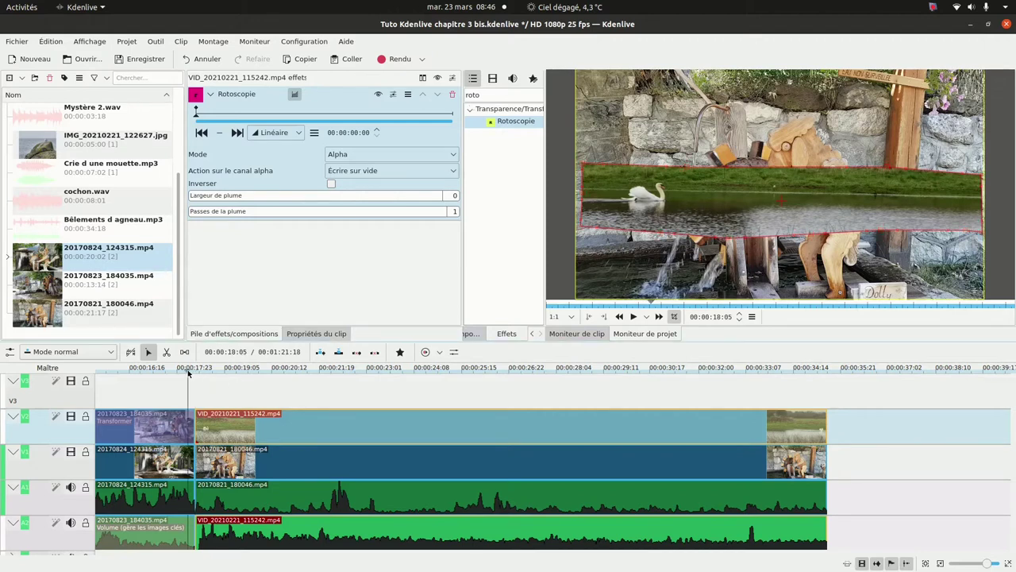
click(635, 318)
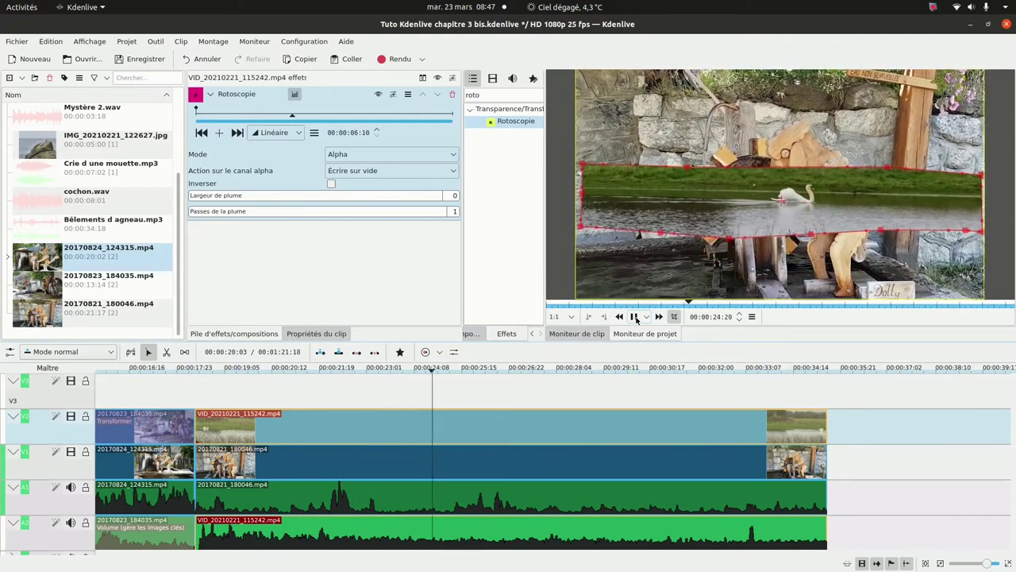
click(635, 317)
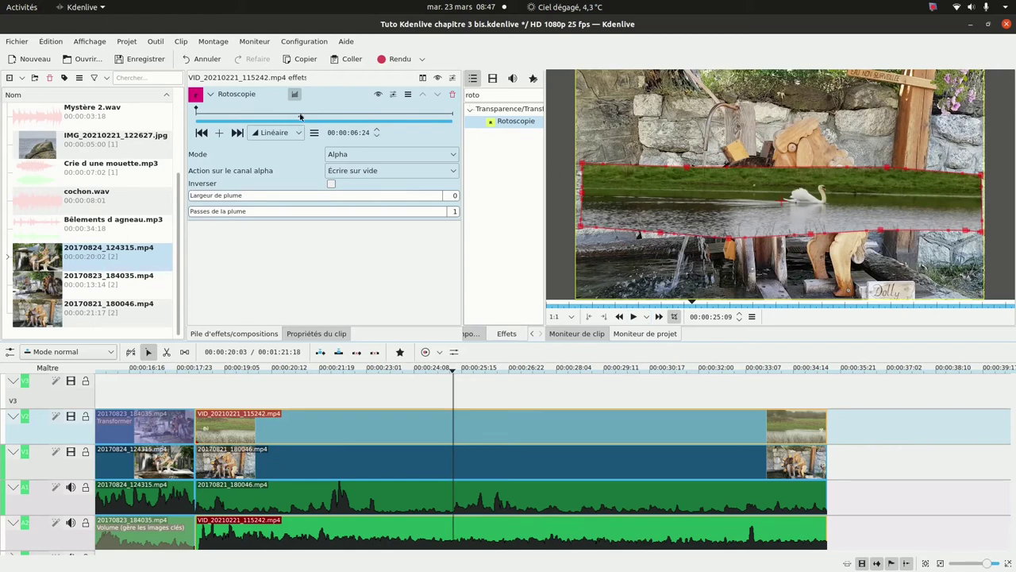
click(198, 114)
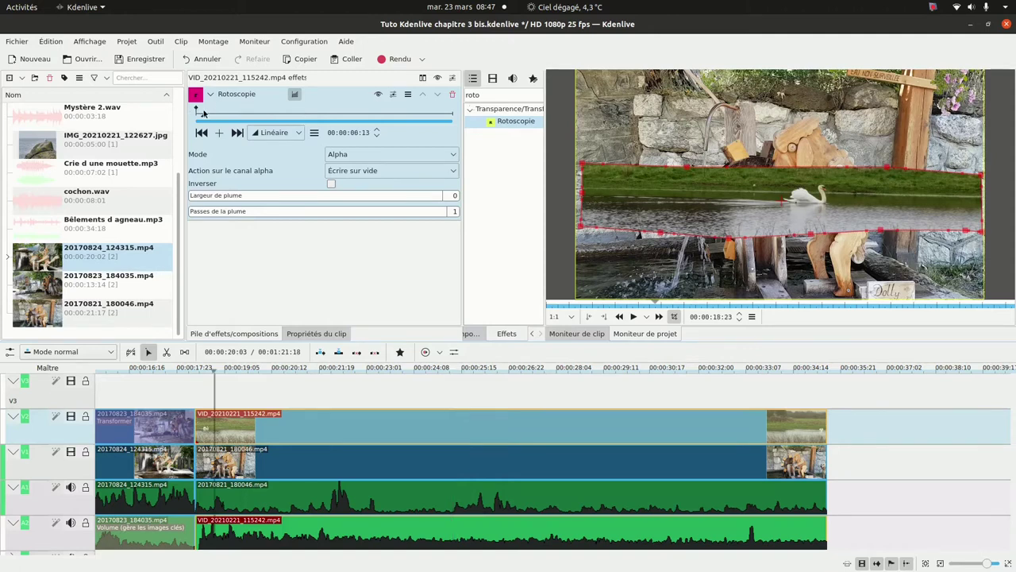
click(194, 113)
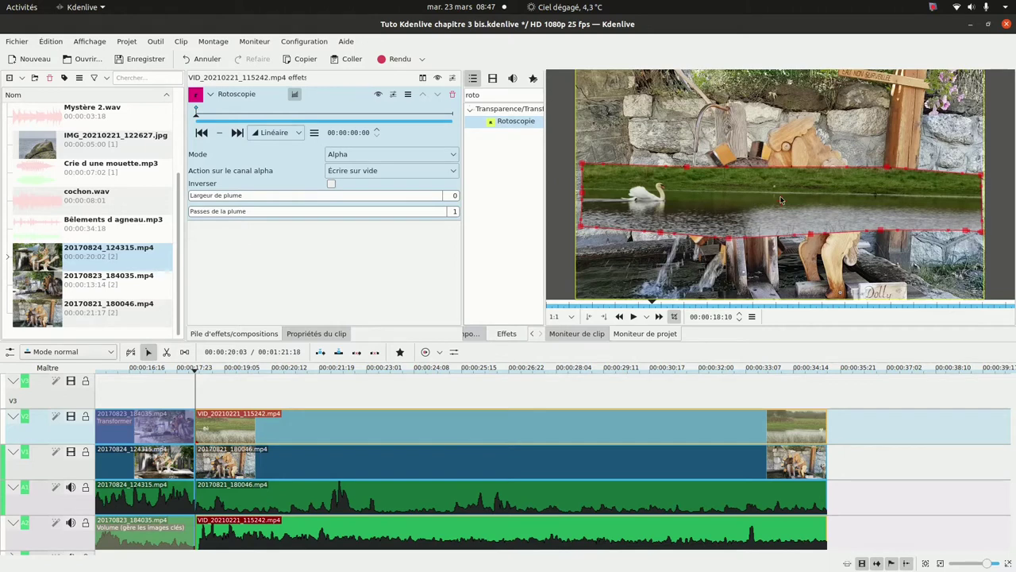
Nudge the whole rotoscoping shape slightly up and left, and add a Transformer effect to VID_20210221_115242.mp4 on V2.
mouse_move(779, 205)
mouse_down()
mouse_move(777, 245)
mouse_move(776, 201)
mouse_up()
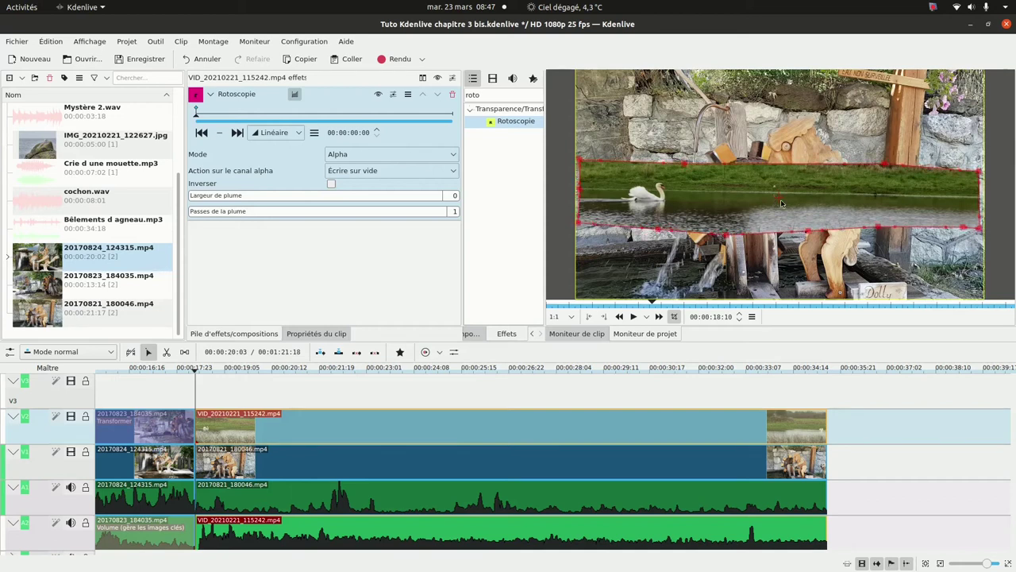
right_click(506, 422)
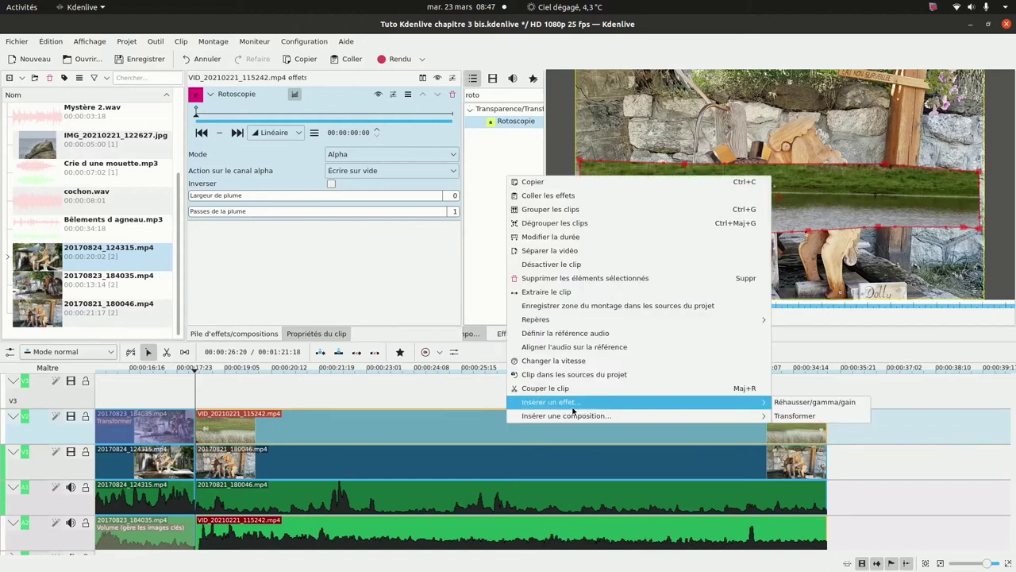
click(793, 416)
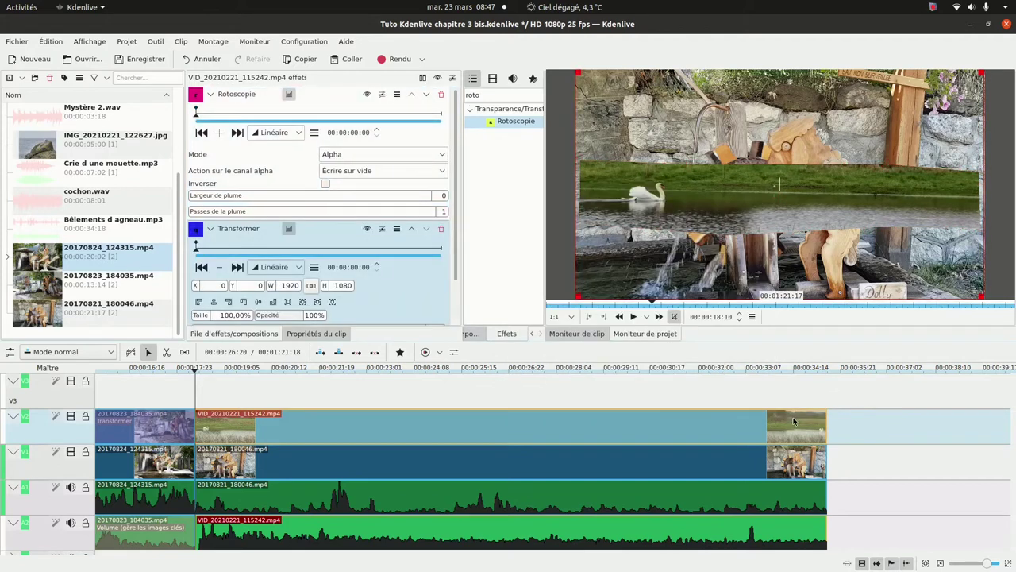
At the Transformer effect's first keyframe, move the masked swan strip down to the lower edge of the frame, about X -16, Y 384.
scroll(794, 421, down, 1)
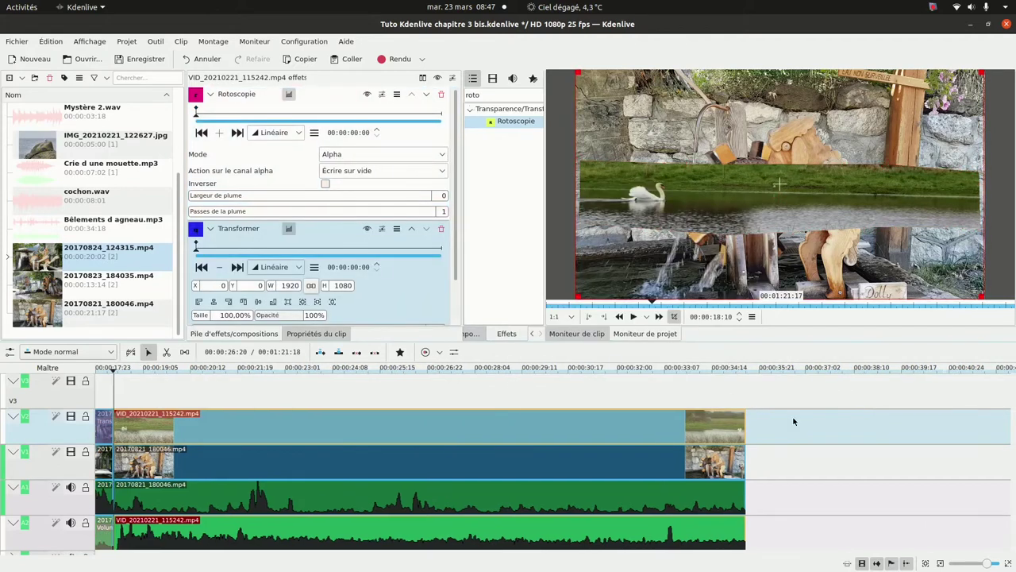
click(259, 249)
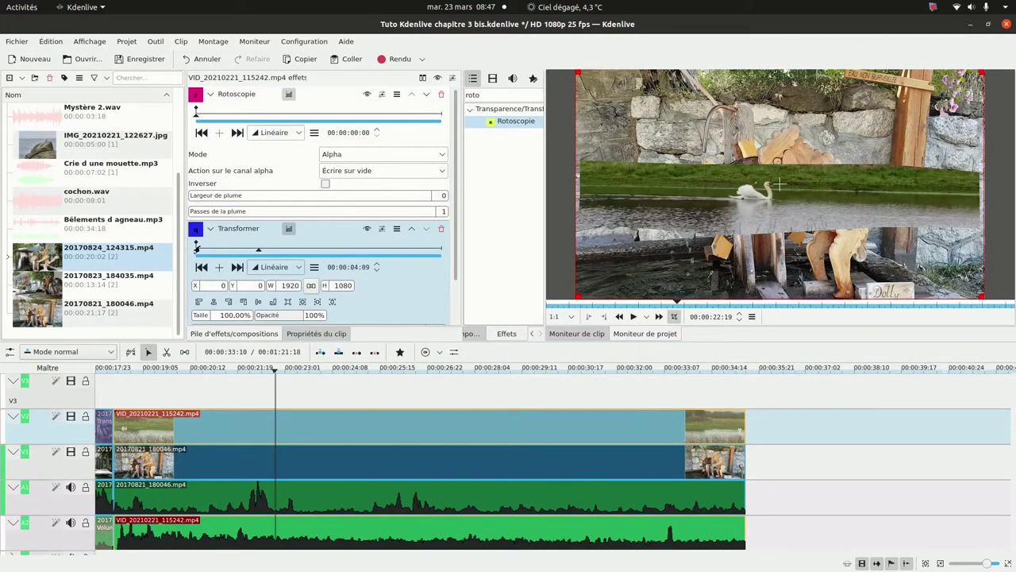
click(194, 249)
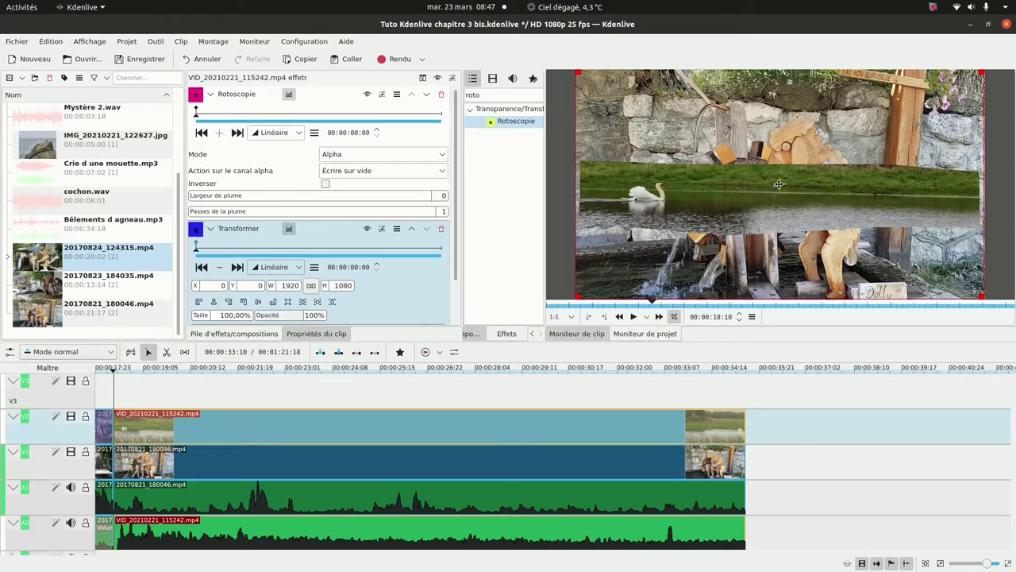
drag(779, 185, 775, 267)
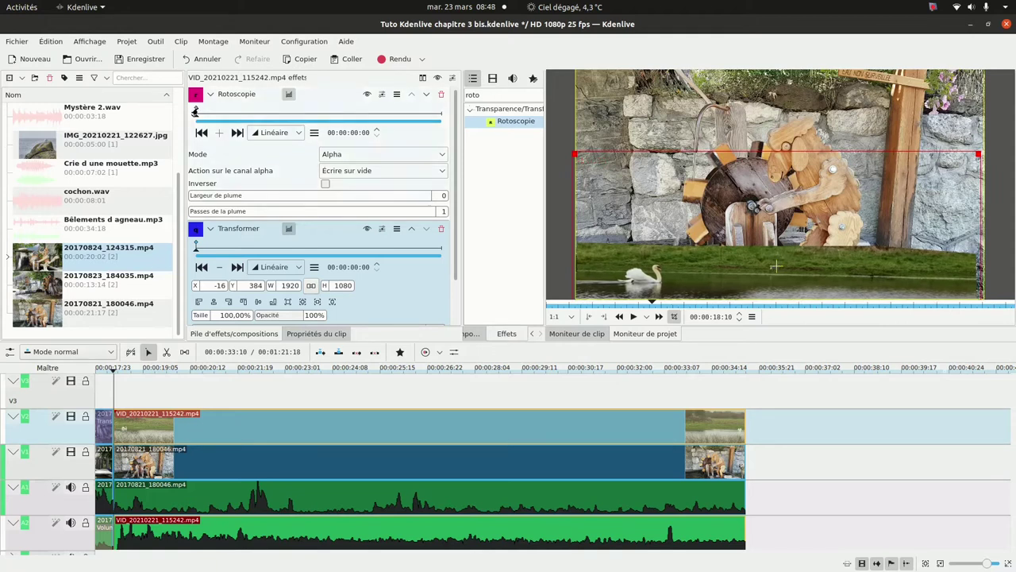
At the Rotoscopie effect's first keyframe, lower the shape's upper-left corner point and the upper-edge point near its right end.
click(195, 111)
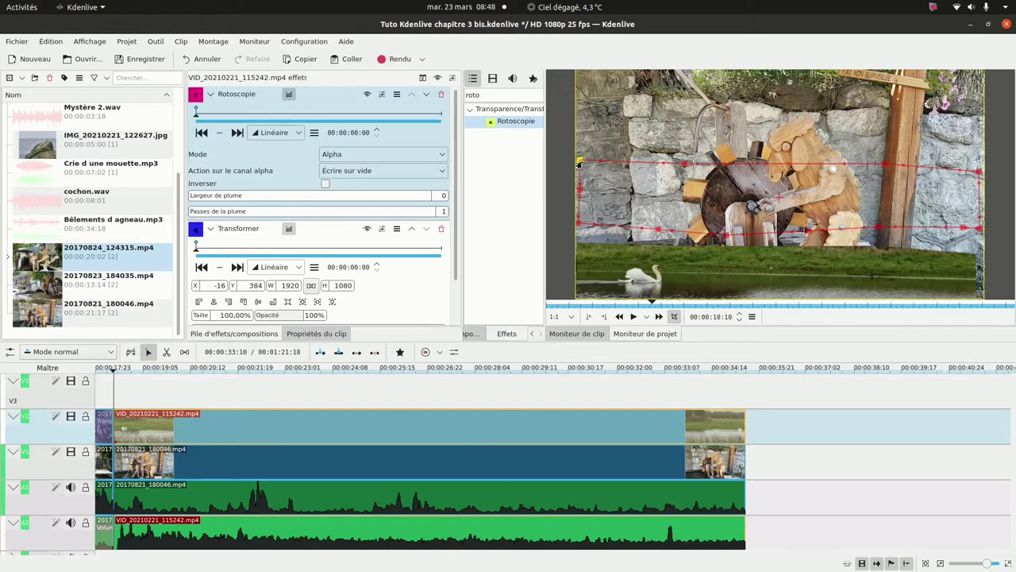
mouse_move(580, 161)
mouse_down()
mouse_move(582, 198)
mouse_move(578, 177)
mouse_up()
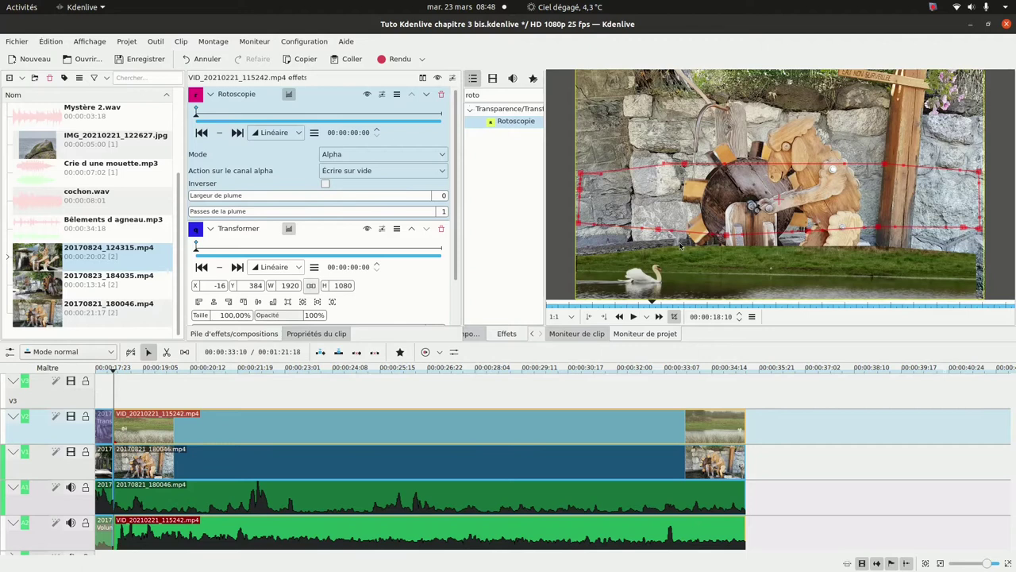
drag(883, 167, 883, 177)
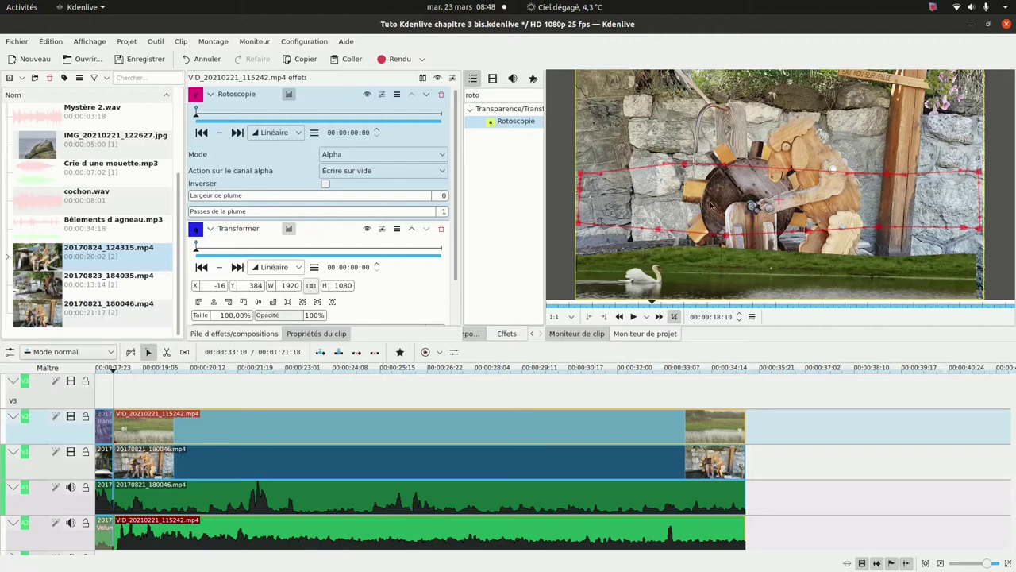
Preview the swan composite at about 00:00:29:16 and move the playhead back to just before the swan clip's start.
click(530, 365)
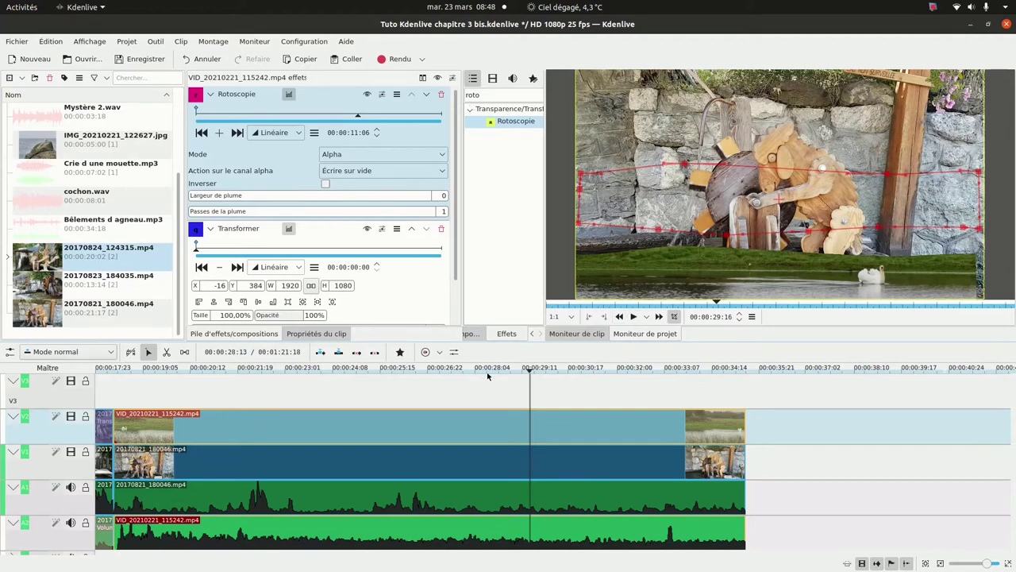
scroll(487, 372, left, 5)
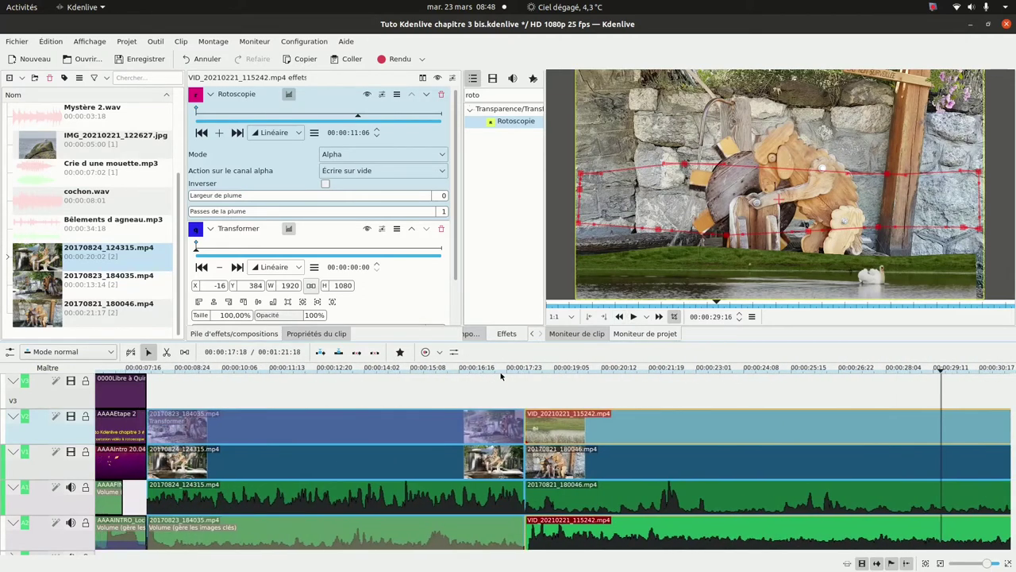
click(505, 368)
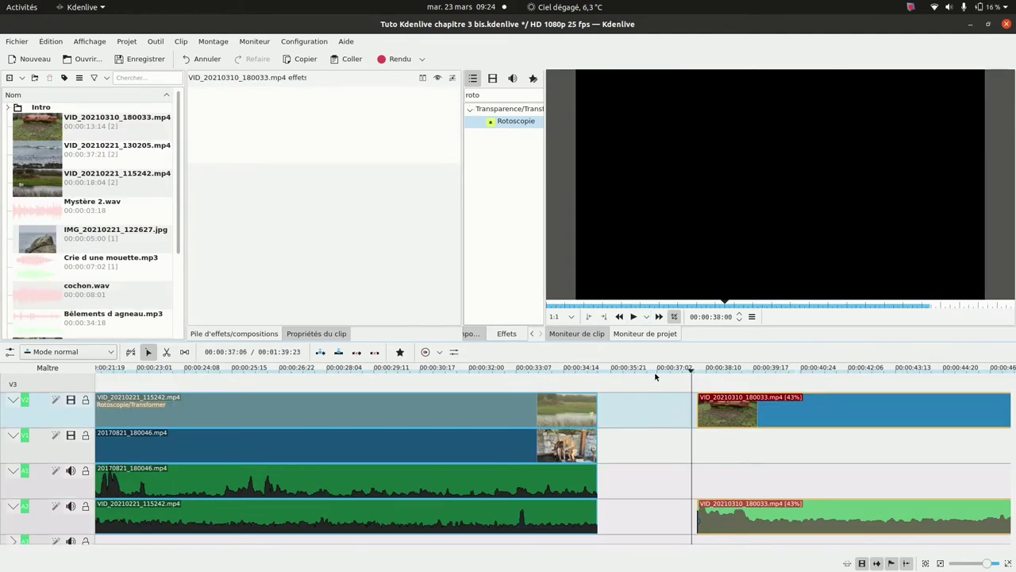
Play the carved owl bench clip VID_20210310_180033.mp4 on V2 from about 00:00:38:00.
click(633, 317)
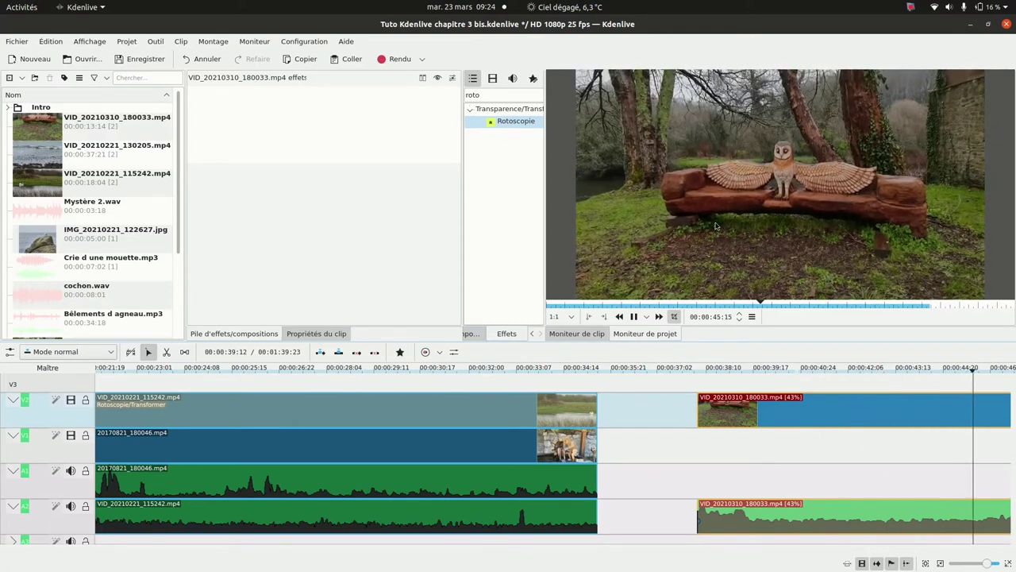
click(634, 316)
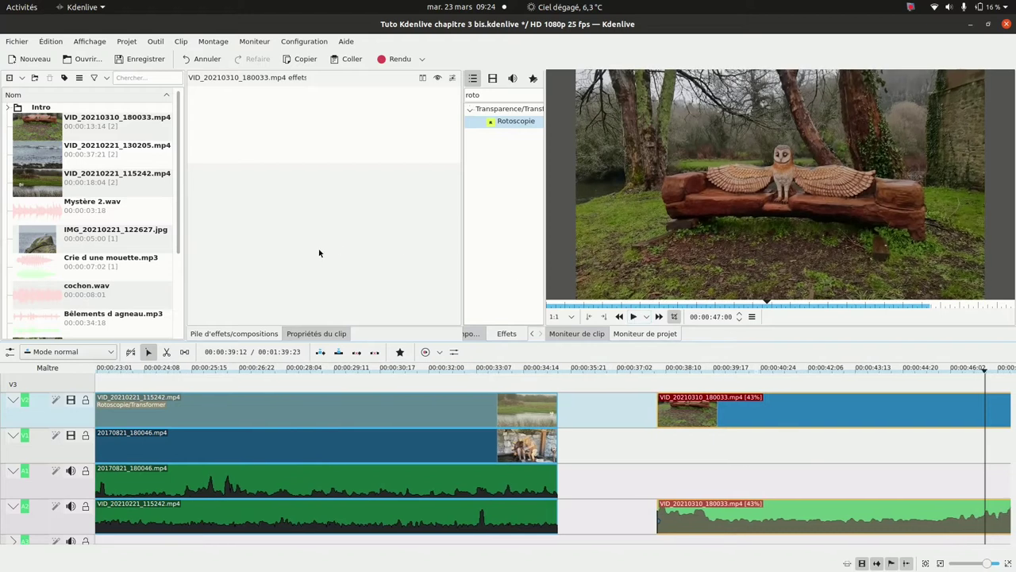
Switch to Firefox and look through the posts on the owl bench sculptor's Facebook page.
mouse_move(3, 151)
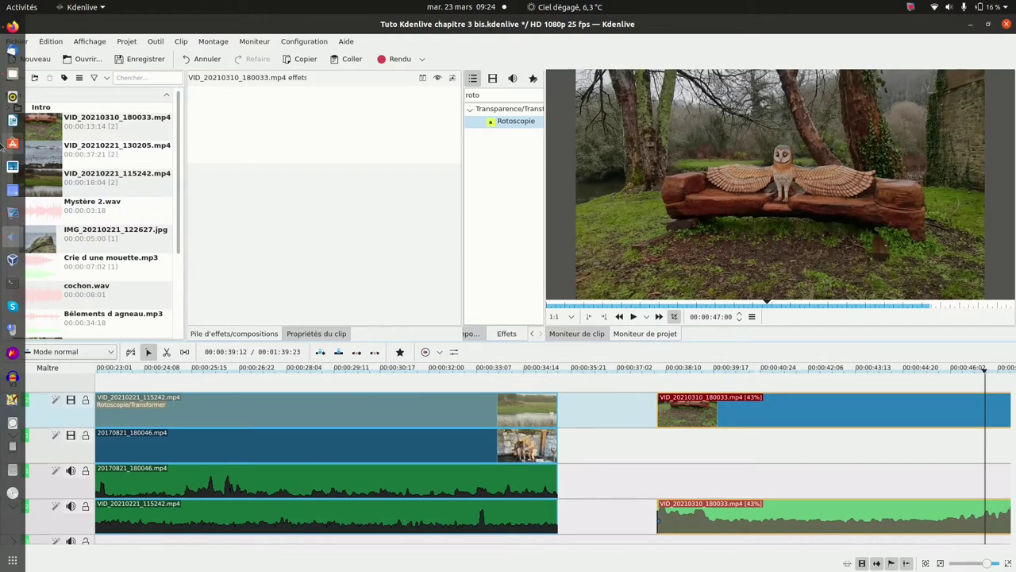
click(12, 29)
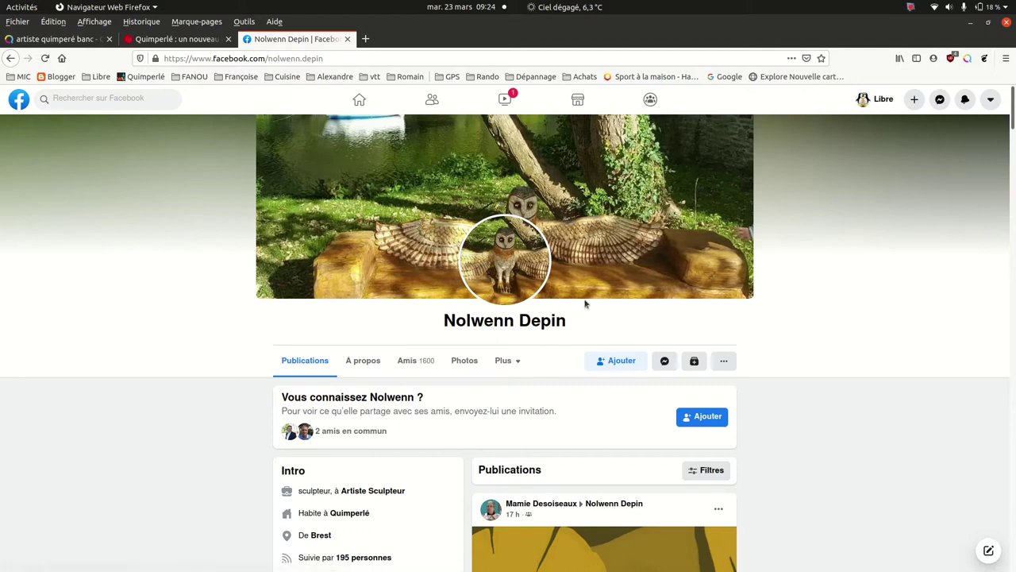
scroll(586, 303, down, 10)
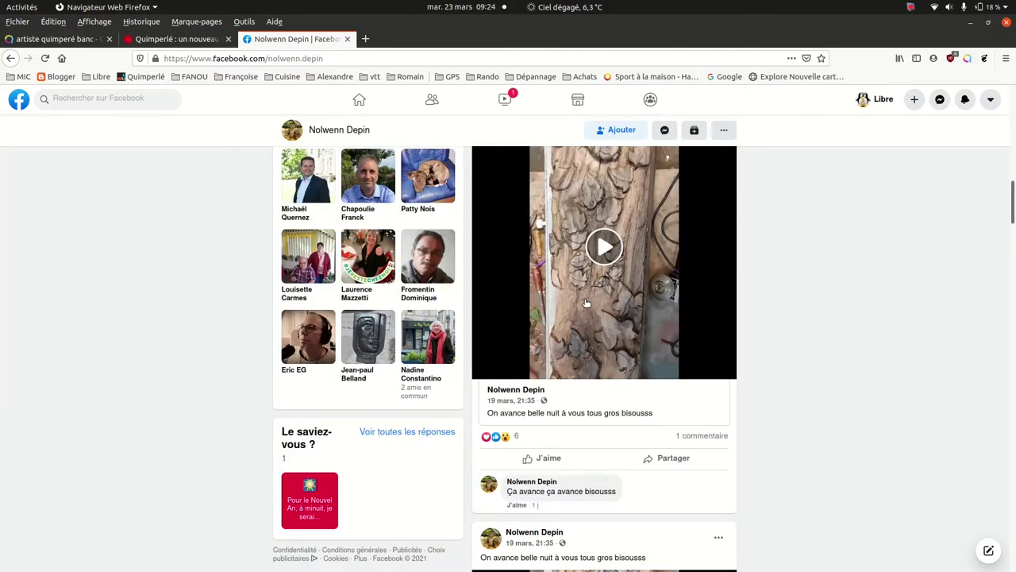
scroll(585, 302, down, 6)
scroll(585, 303, down, 15)
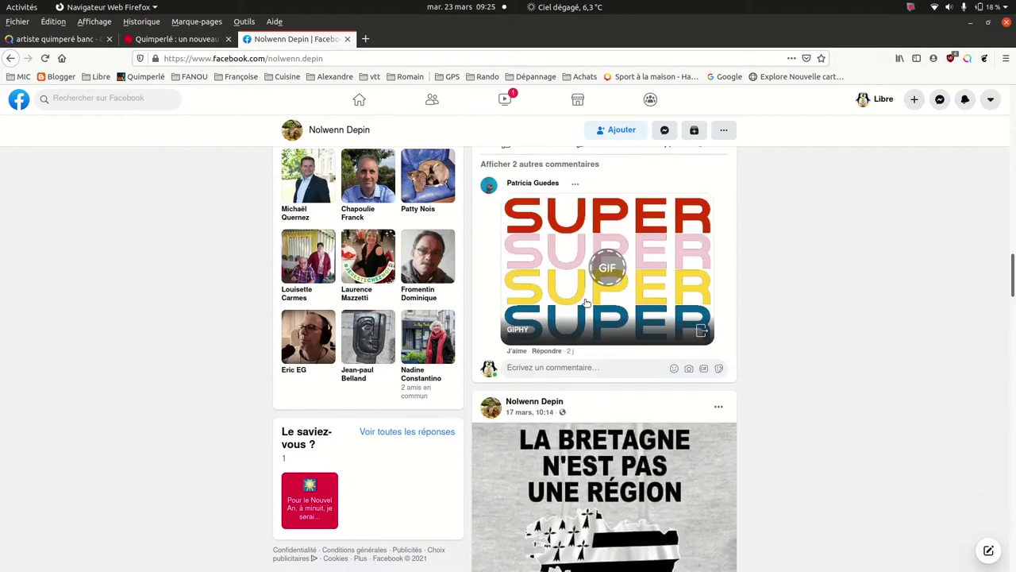
scroll(585, 303, down, 15)
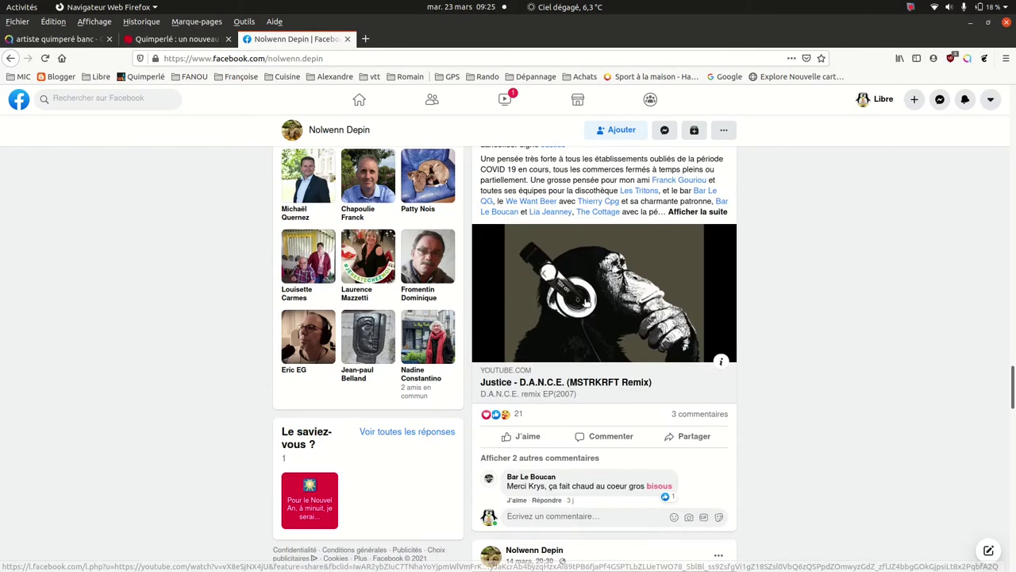
scroll(585, 302, down, 5)
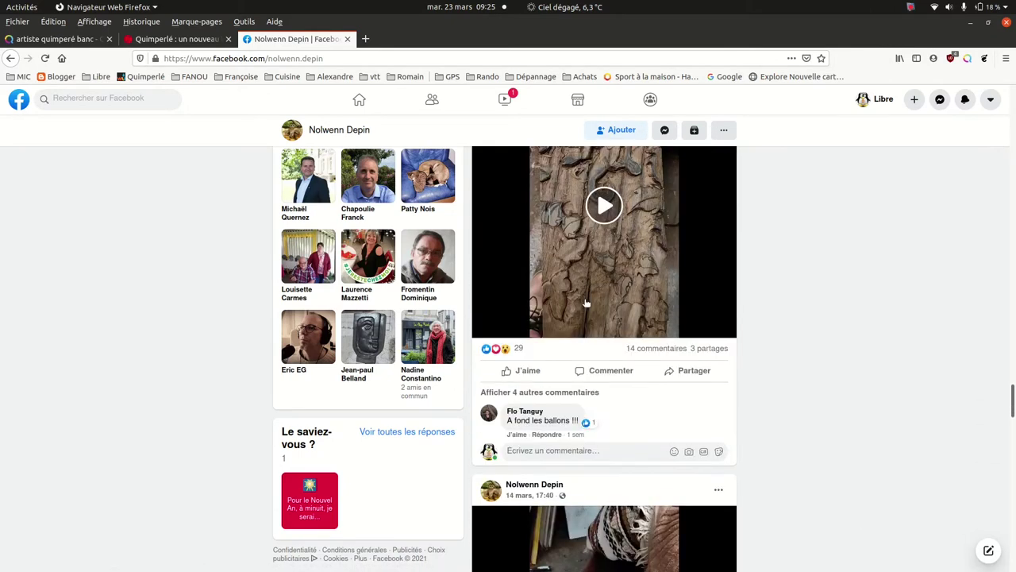
scroll(585, 303, down, 2)
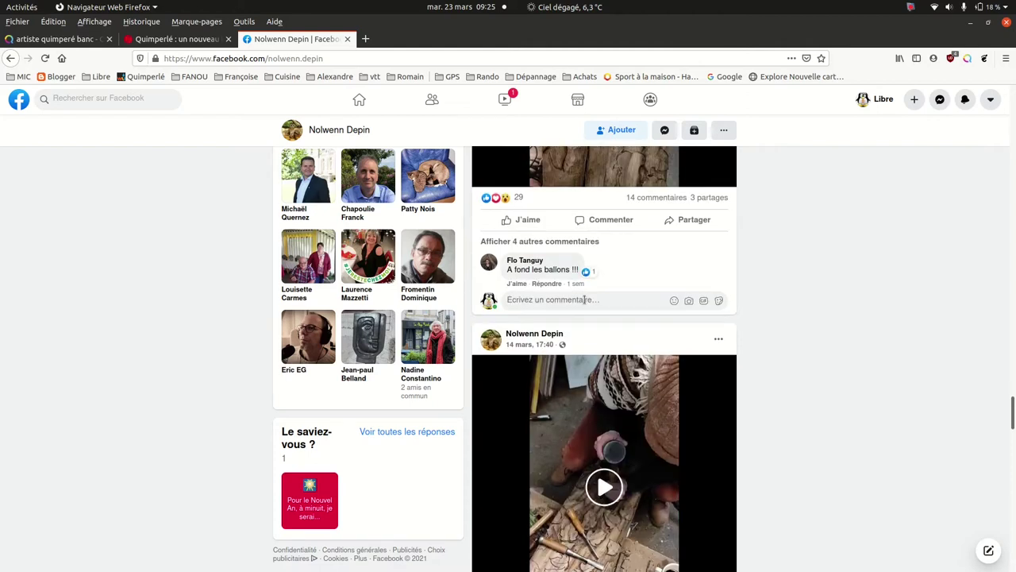
scroll(585, 299, down, 5)
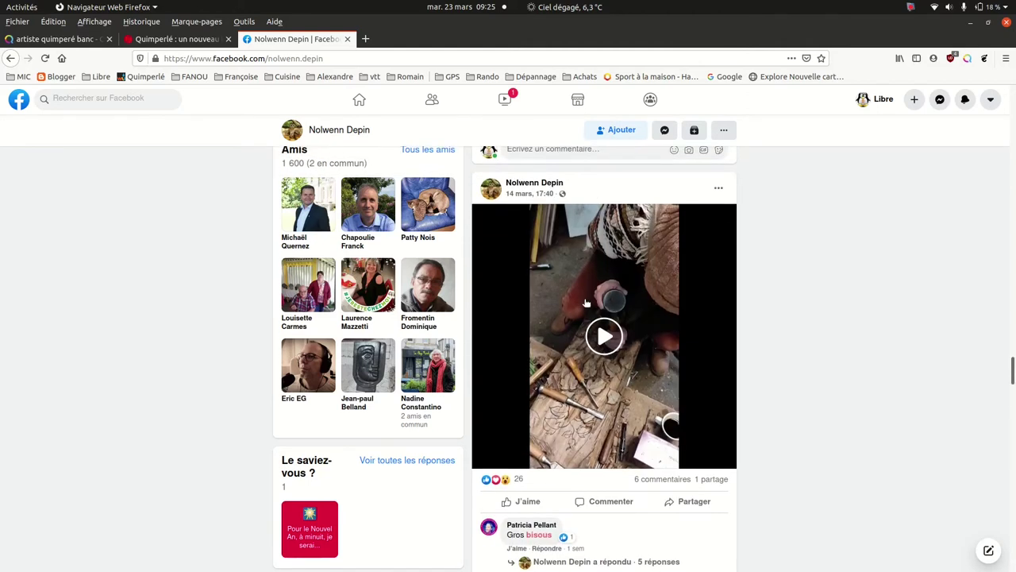
scroll(585, 301, down, 1)
Return to Kdenlive and play on through the owl bench clip into the seashore clip VID_20210221_130205.mp4.
mouse_move(24, 94)
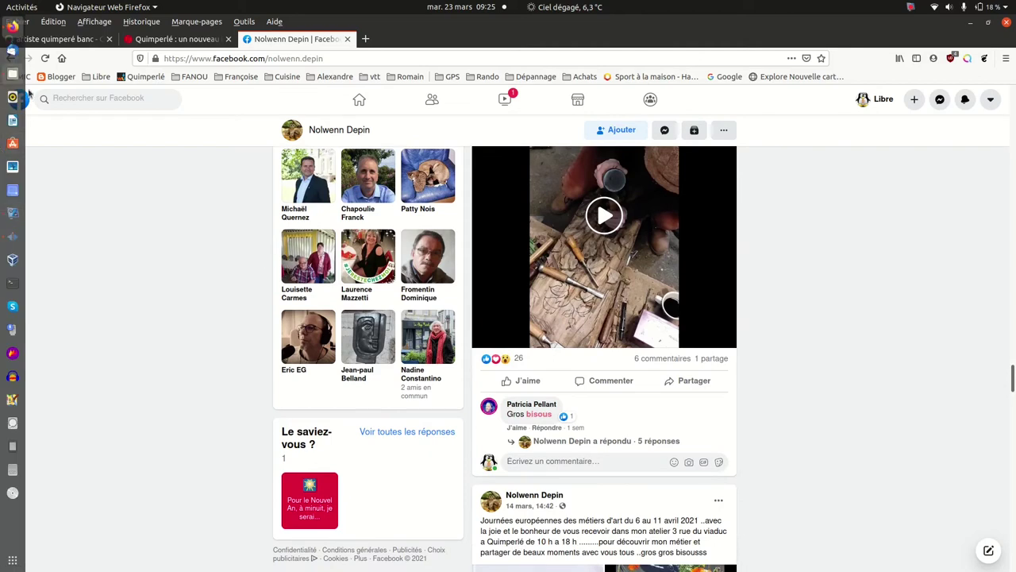
click(11, 241)
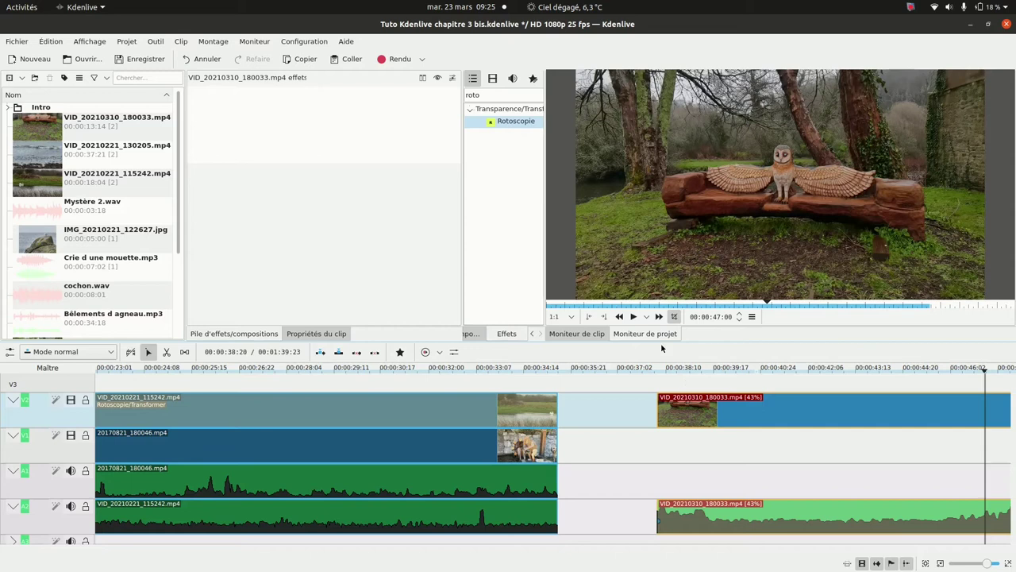
click(635, 317)
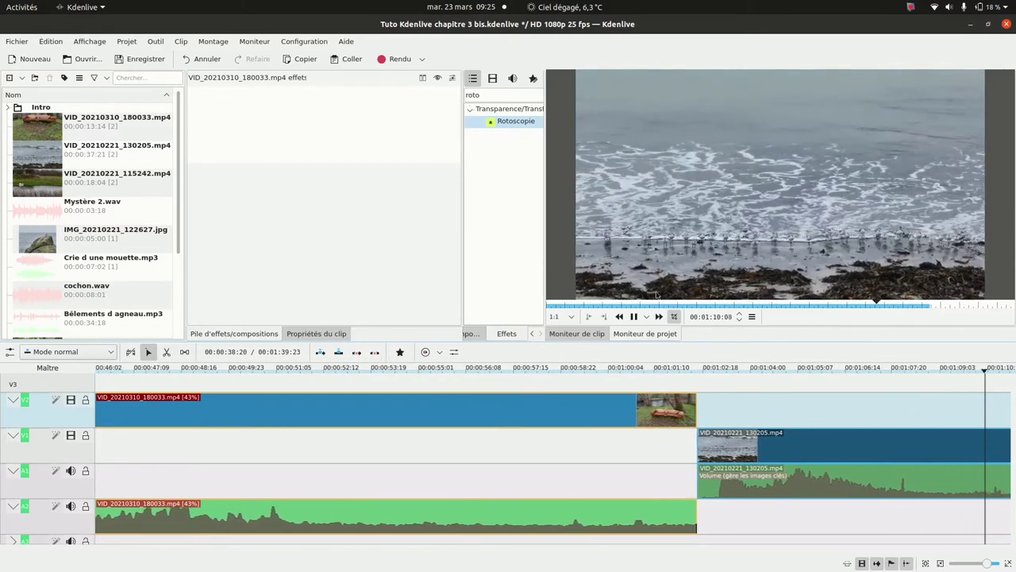
click(635, 317)
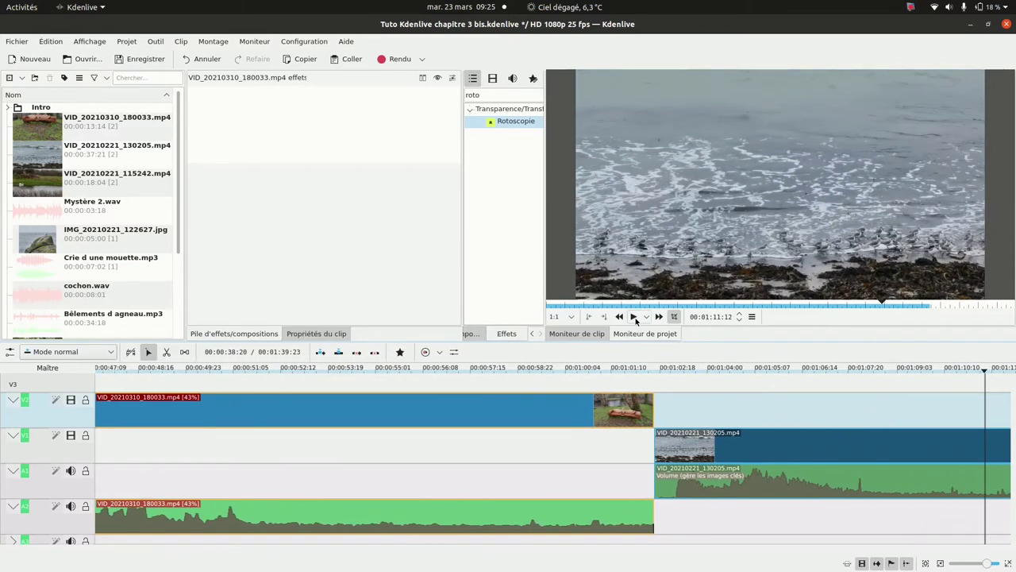
Move VID_20210221_130205.mp4 on V1 and VID_20210310_180033.mp4 on V2 so both start right where the swan and fountain clips end.
drag(771, 445, 426, 474)
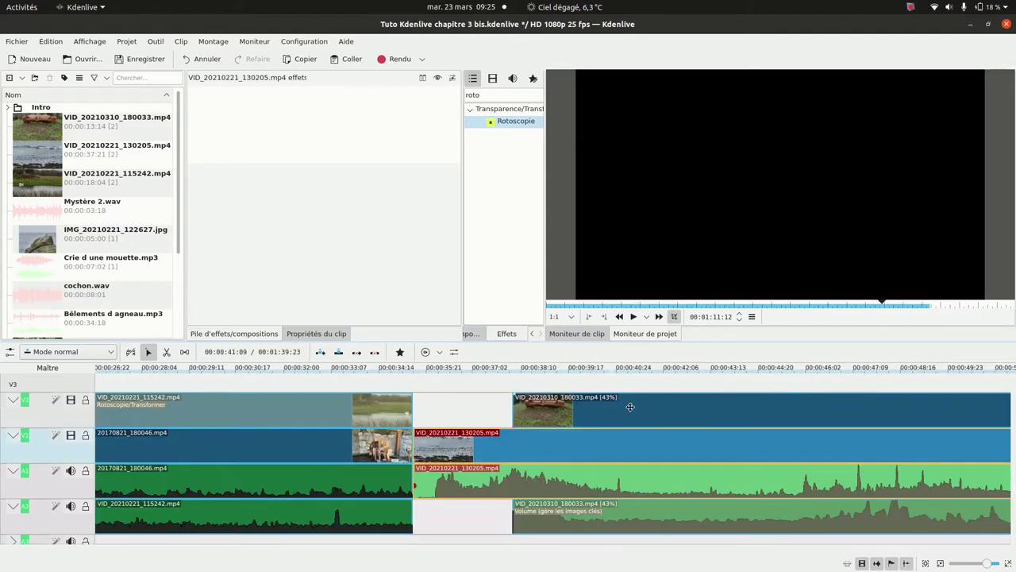
click(630, 407)
drag(630, 407, 459, 400)
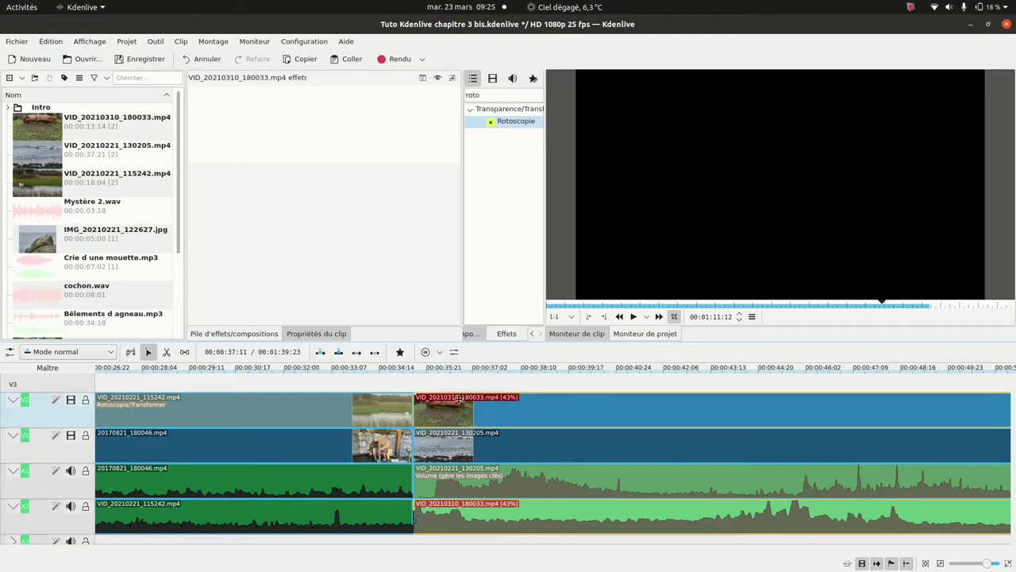
Play the cut from the swan composite into the owl bench clip, stopping at about 00:00:37:16.
click(408, 370)
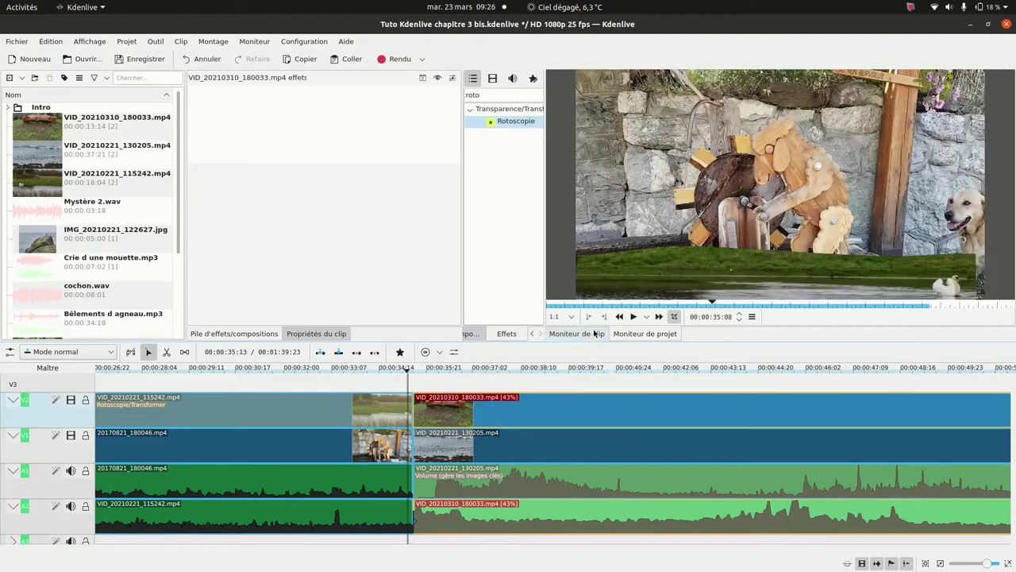
click(633, 316)
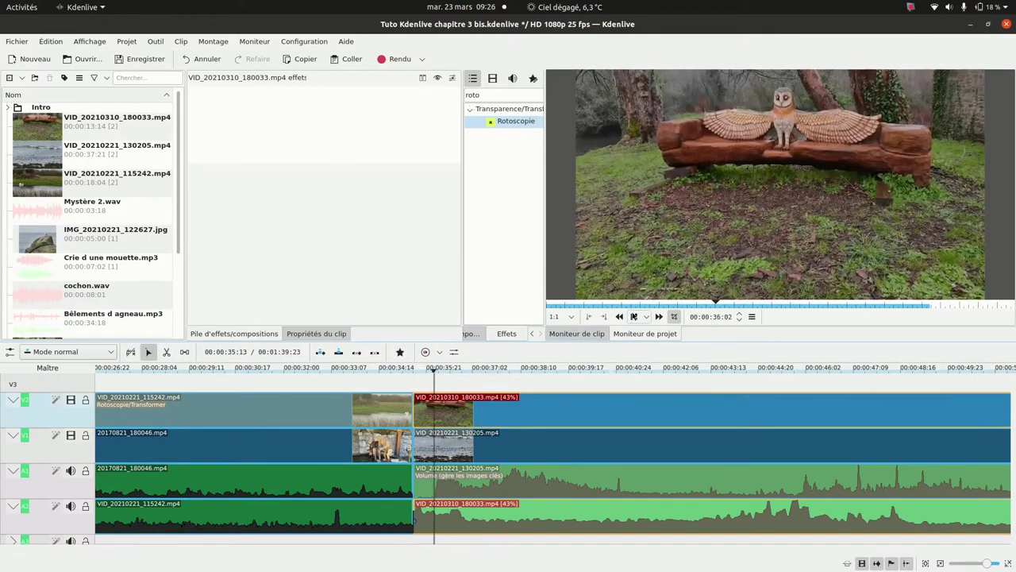
click(633, 316)
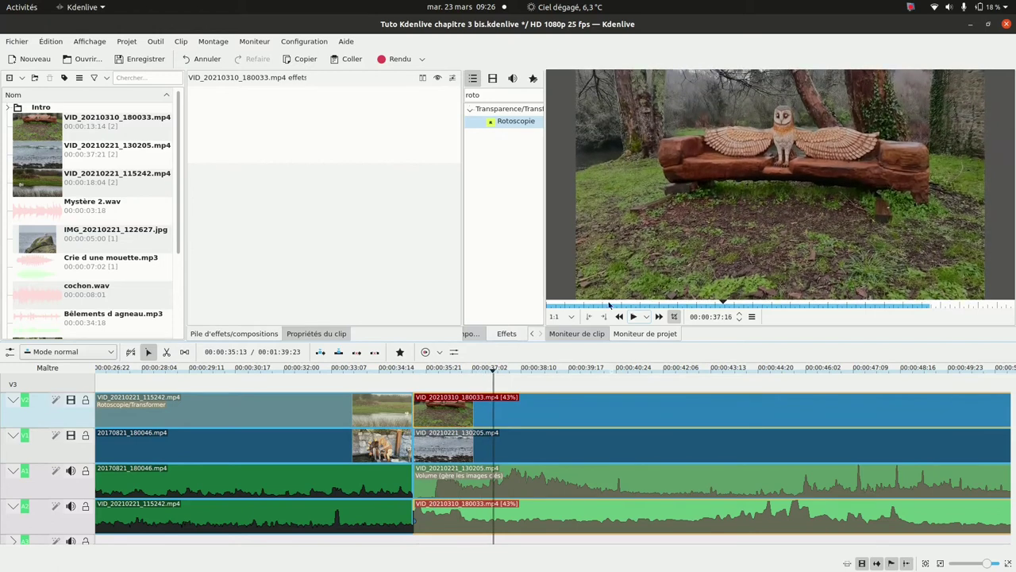
Add the Rotoscopie effect to VID_20210310_180033.mp4 on V2 and move through the effect's timeline to inspect the clip.
click(513, 120)
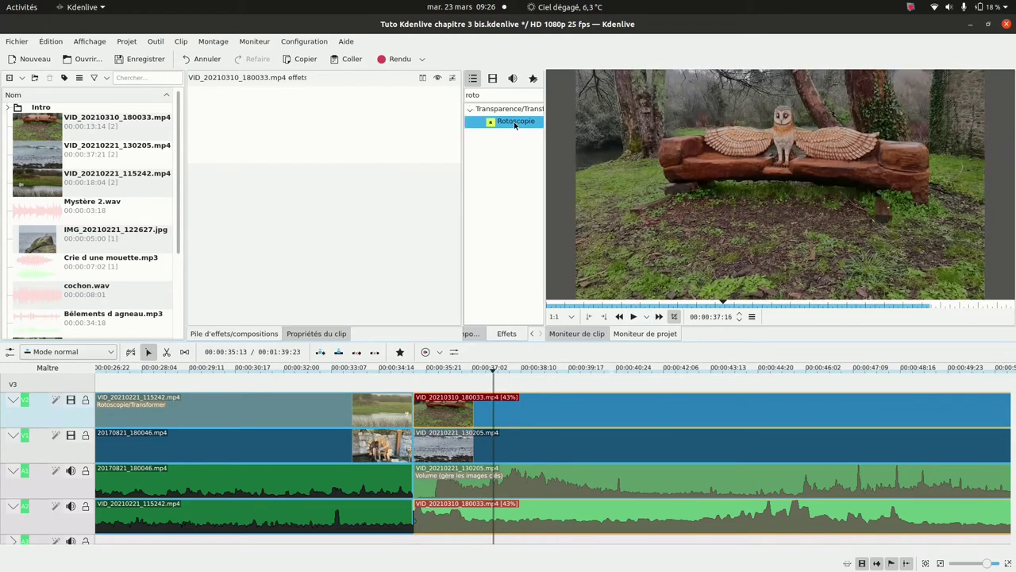
drag(514, 125, 522, 296)
drag(533, 408, 533, 408)
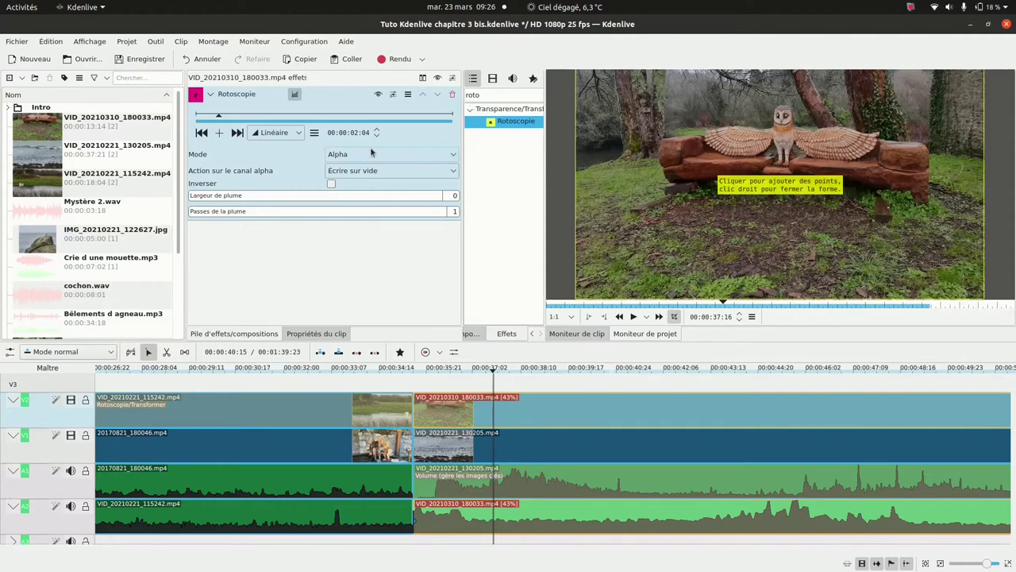
click(203, 135)
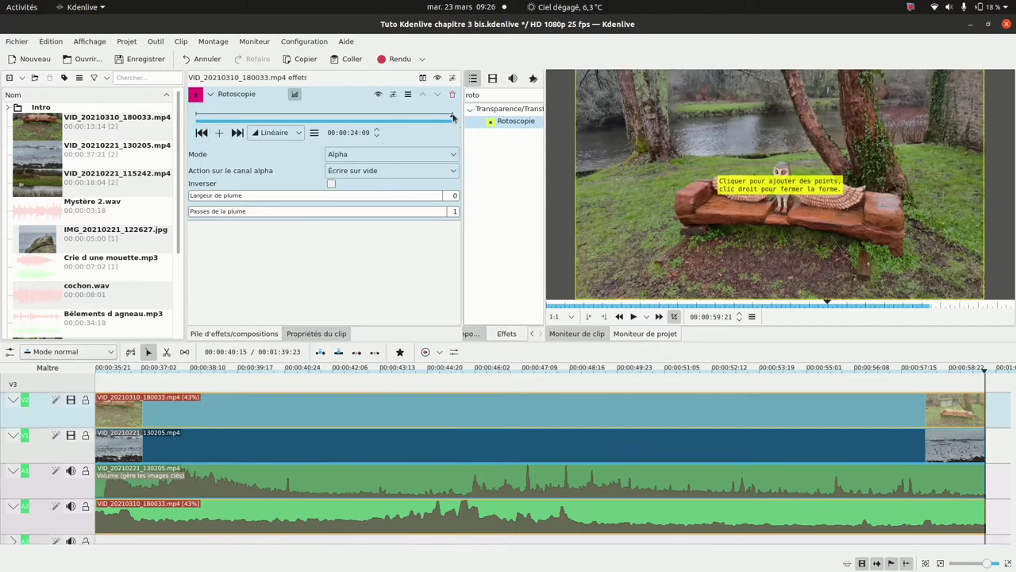
At the start of VID_20210310_180033.mp4, draw a closed Rotoscopie outline around the owl bench.
click(201, 132)
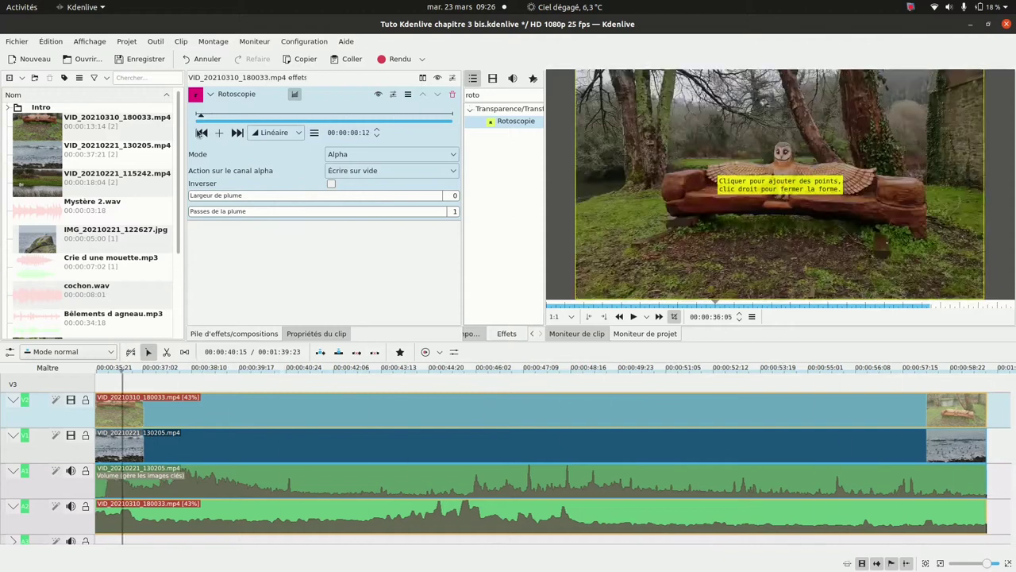
click(770, 76)
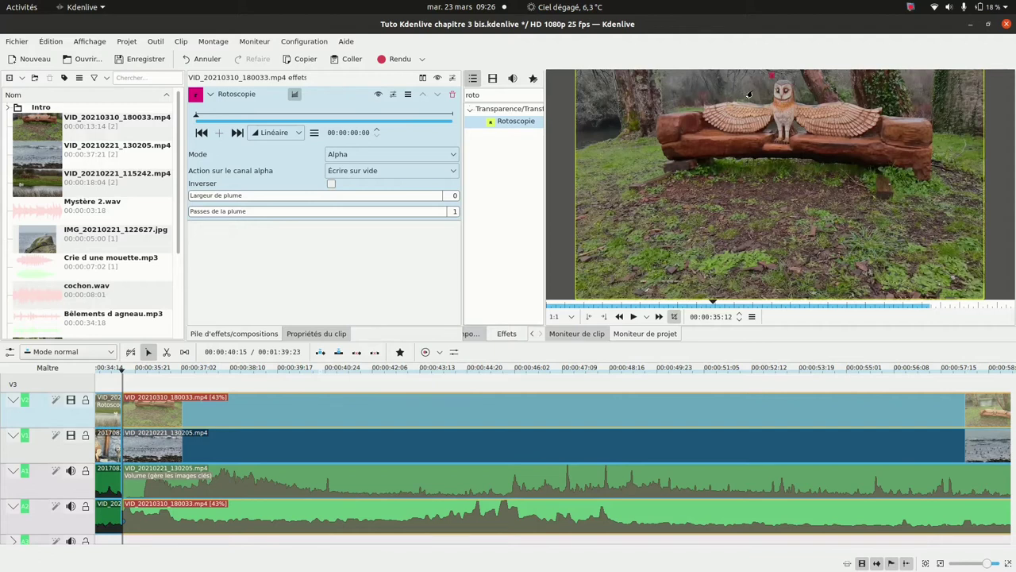
click(750, 92)
click(651, 131)
click(659, 169)
click(943, 115)
click(893, 101)
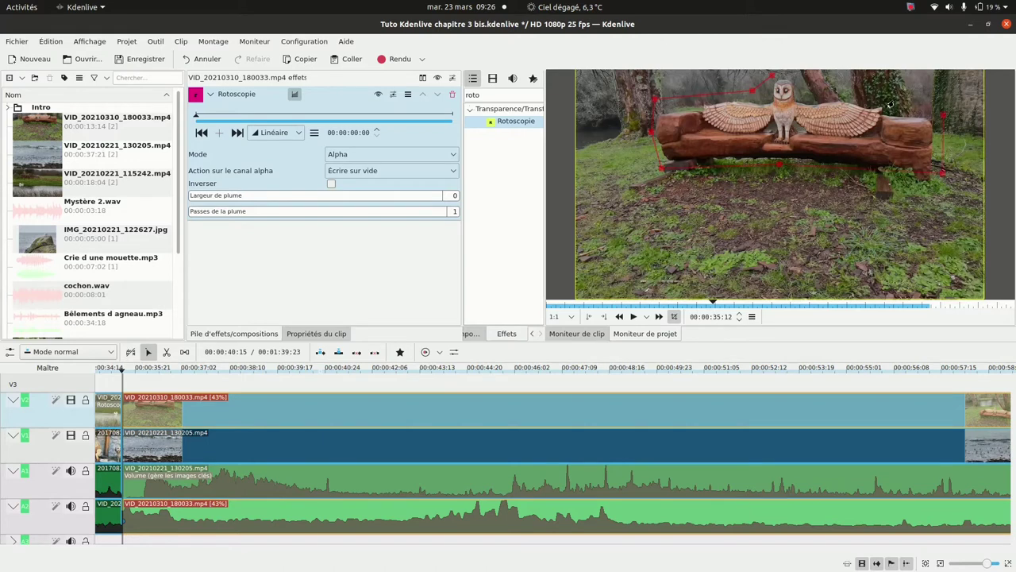
click(837, 94)
click(769, 77)
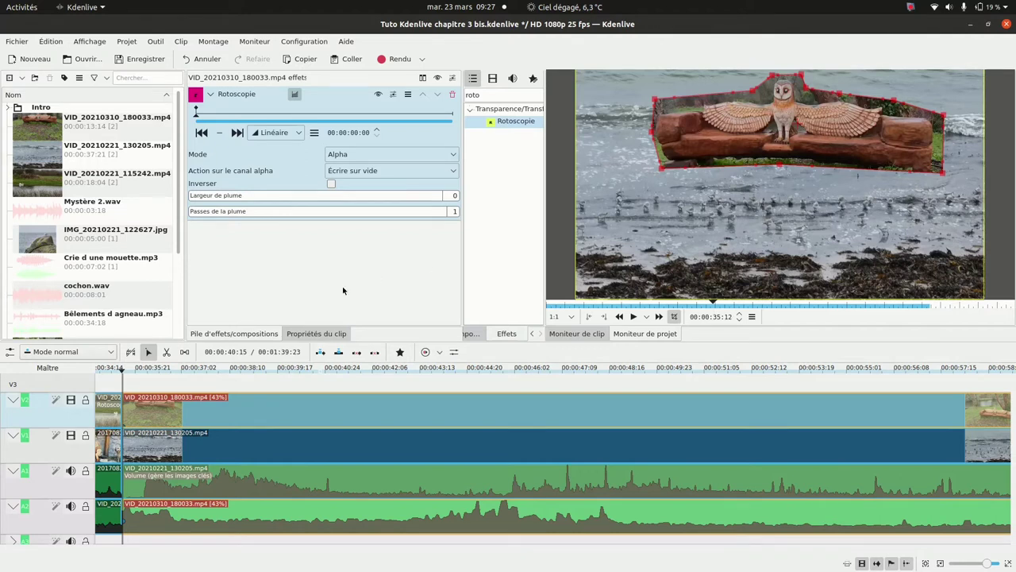
Compare the inverted and normal Rotoscopie mask, leaving the Inverser option off.
click(332, 185)
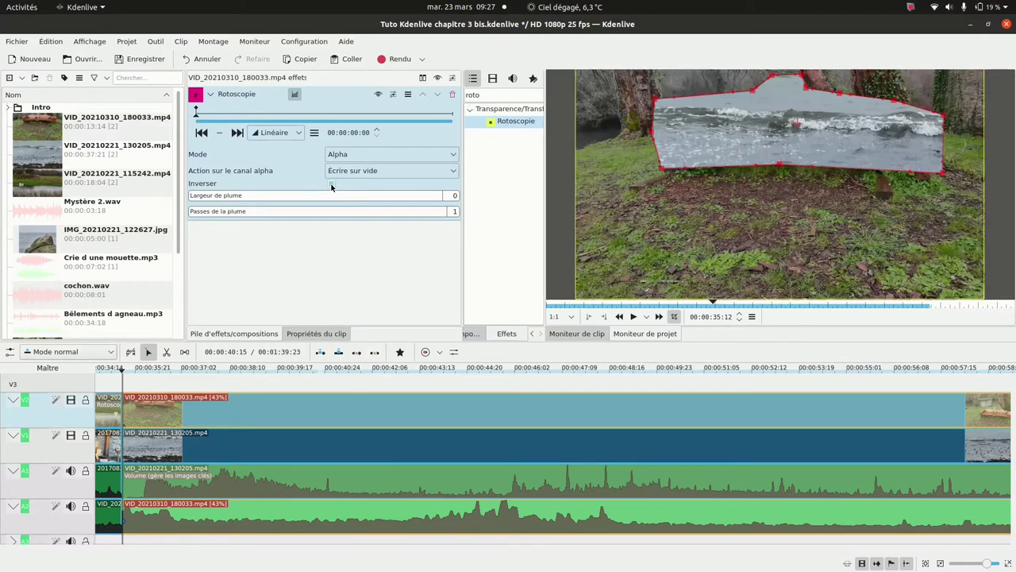
click(331, 185)
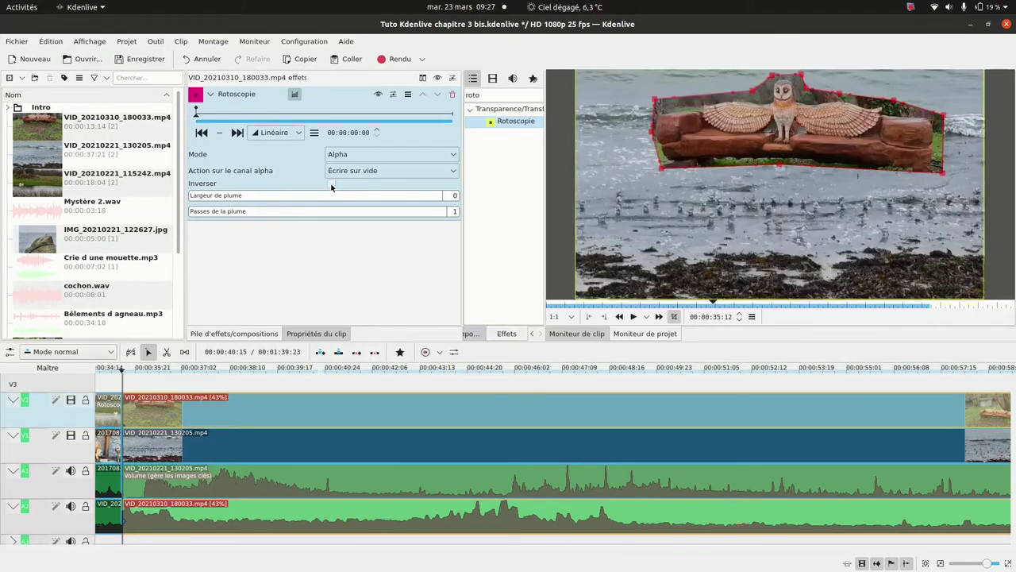
click(332, 185)
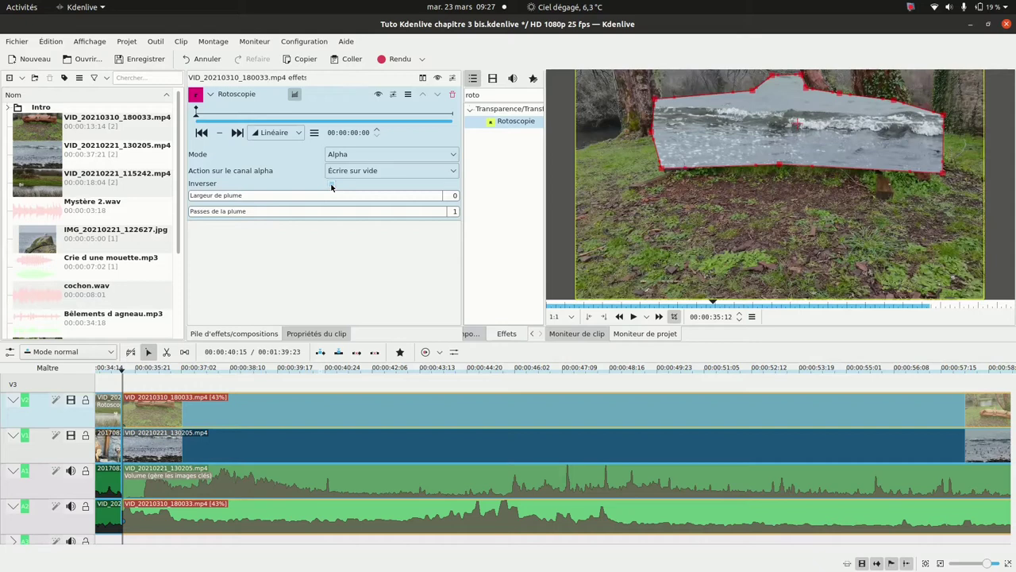
click(331, 185)
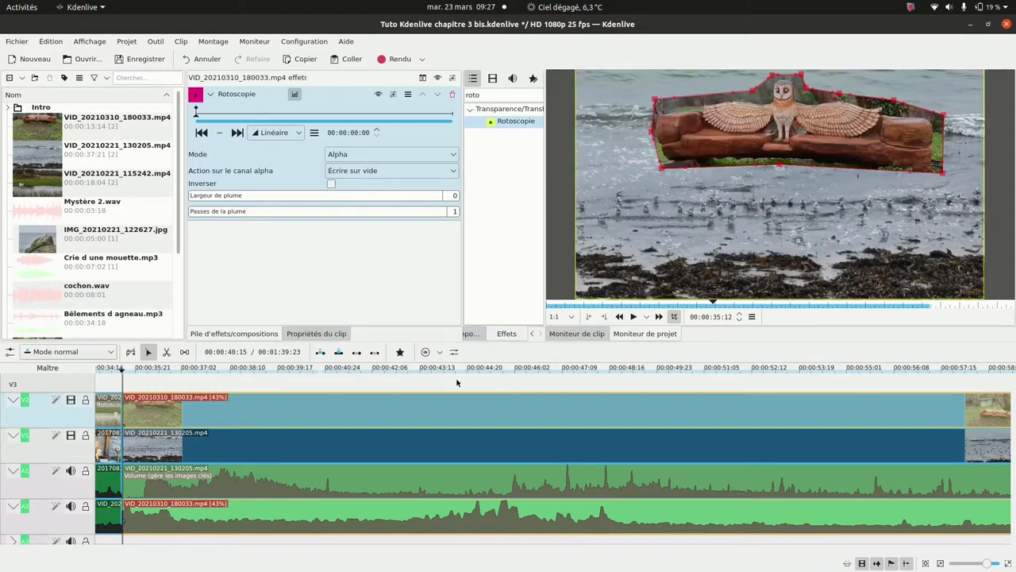
Add the Transformer effect to VID_20210310_180033.mp4 on V2 and select its keyframe at 00:00:00:00.
right_click(526, 411)
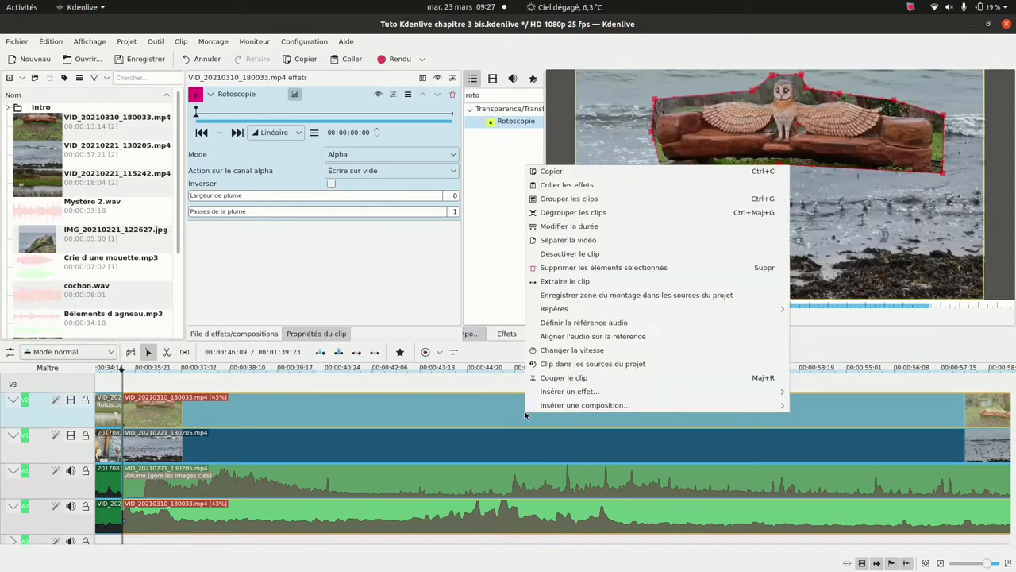
mouse_move(613, 391)
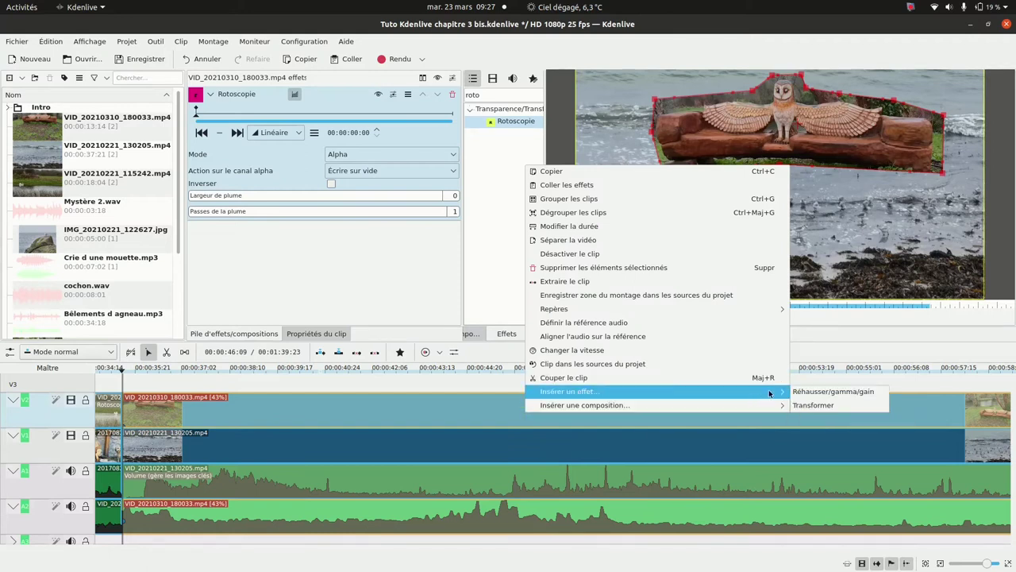
click(818, 406)
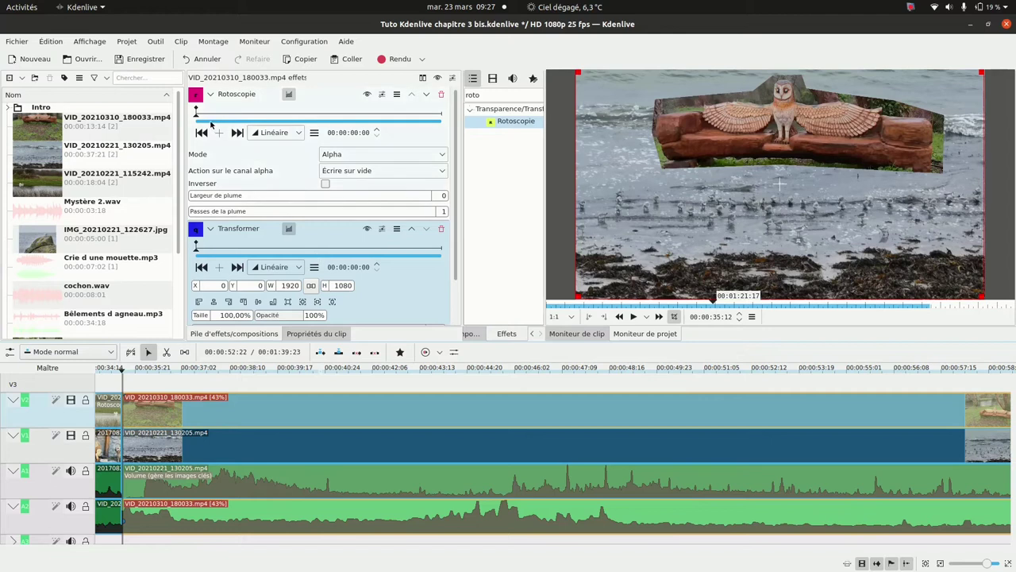
click(195, 112)
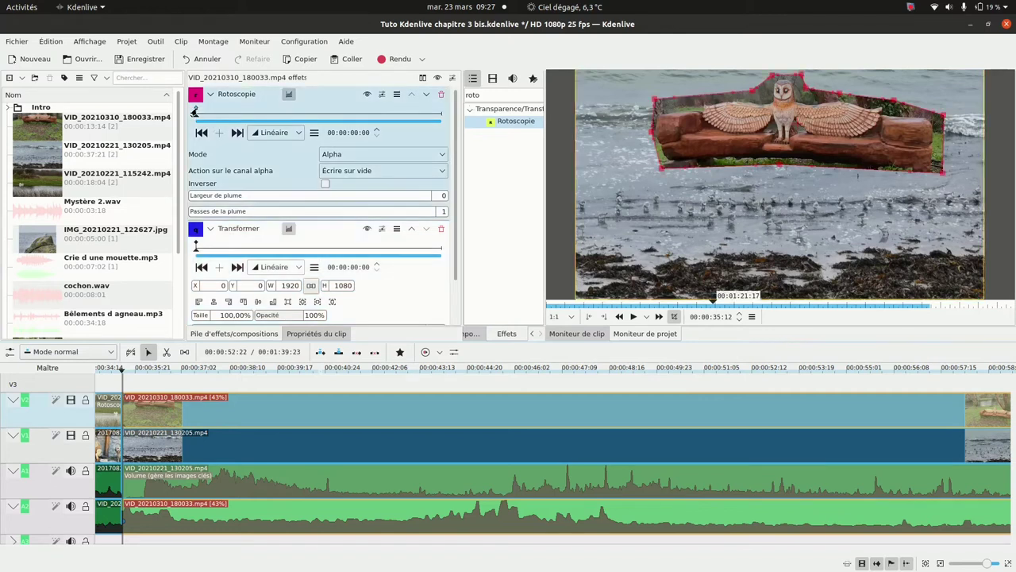
click(191, 250)
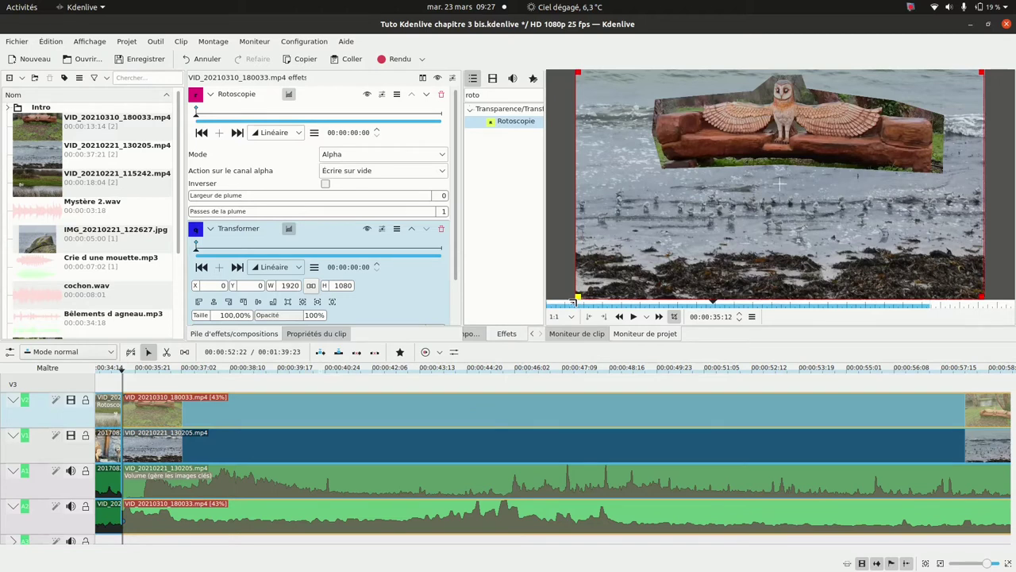
At the first Transformer keyframe, shrink the bench to about 873 x 558, place it near X 1069, Y -44, and set its rotation to 11.
drag(572, 302, 801, 186)
mouse_move(890, 133)
mouse_down()
mouse_move(909, 119)
mouse_move(894, 121)
mouse_up()
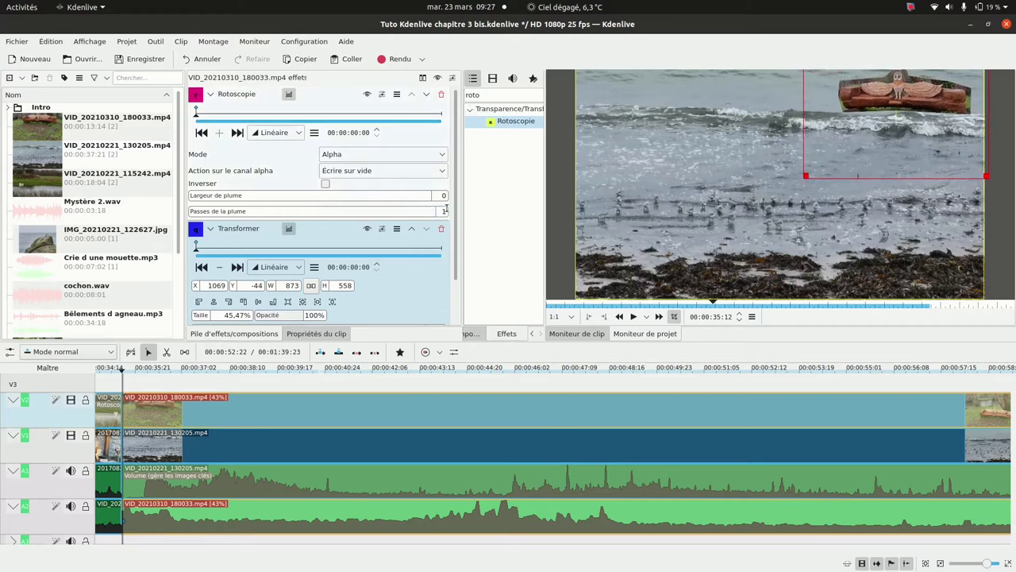
scroll(456, 221, down, 2)
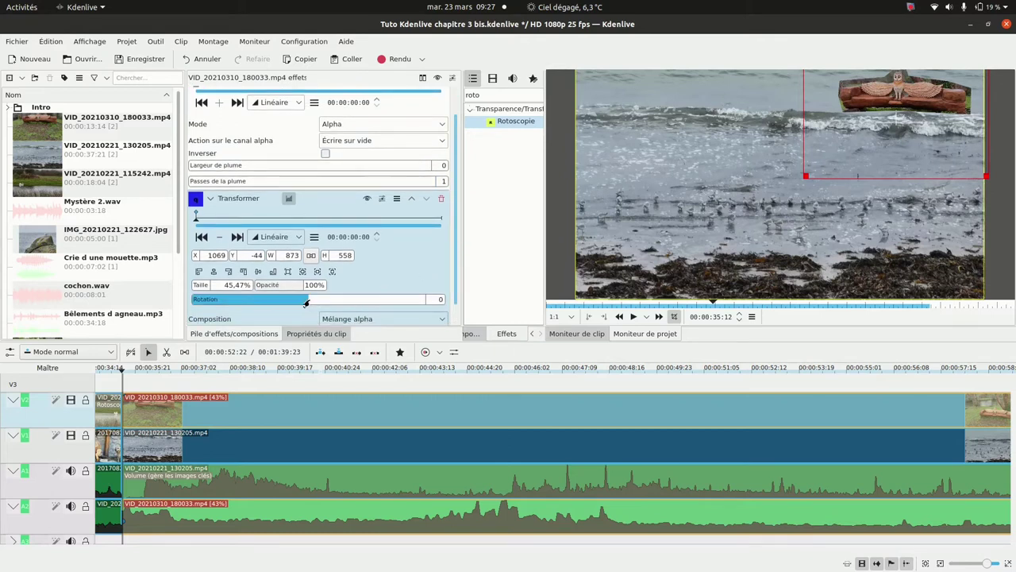
drag(306, 304, 308, 303)
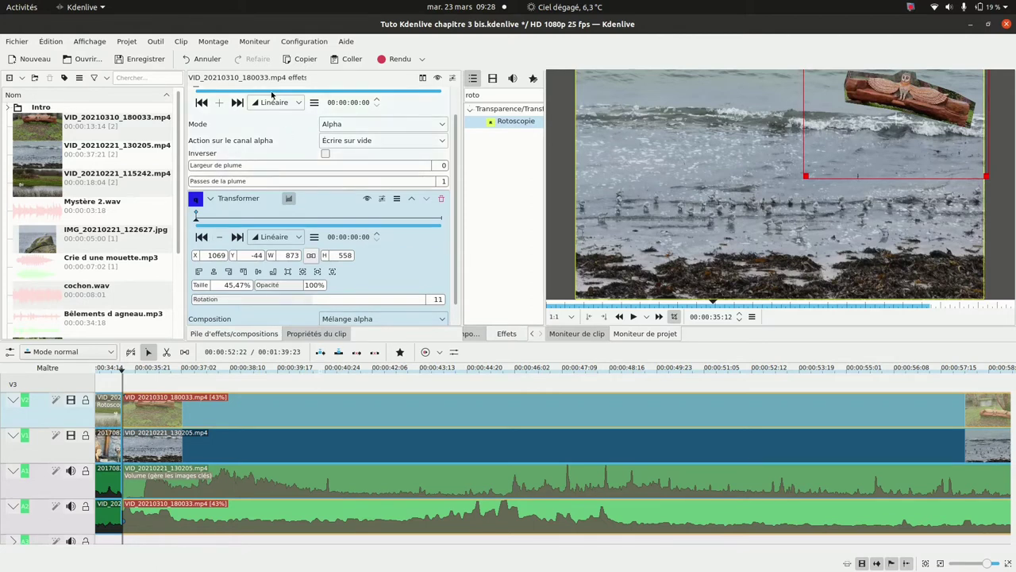
Add a Rotoscopie keyframe at 00:00:08:17 and shift the whole mask down so it encloses the owl bench.
scroll(457, 175, up, 1)
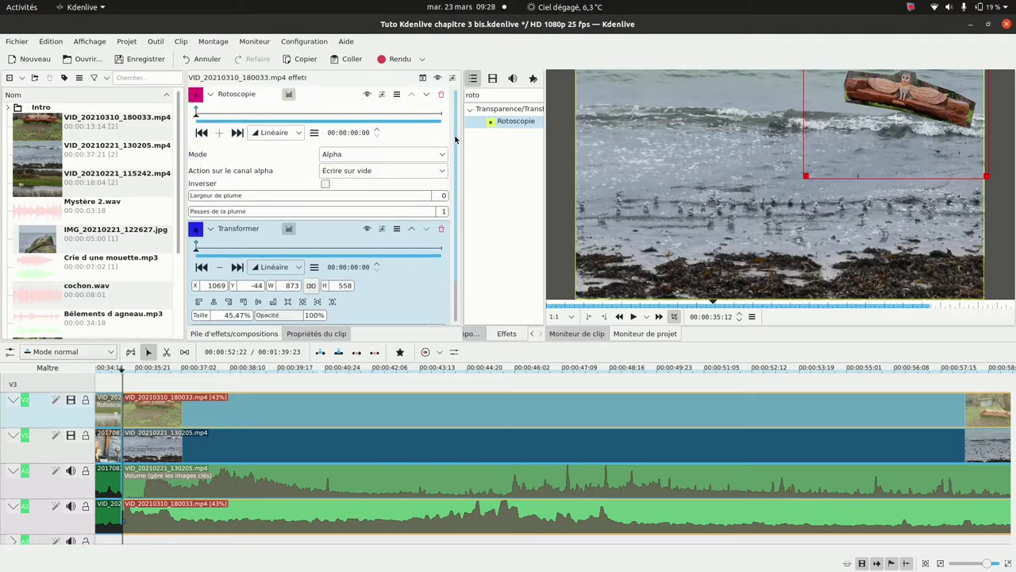
click(283, 116)
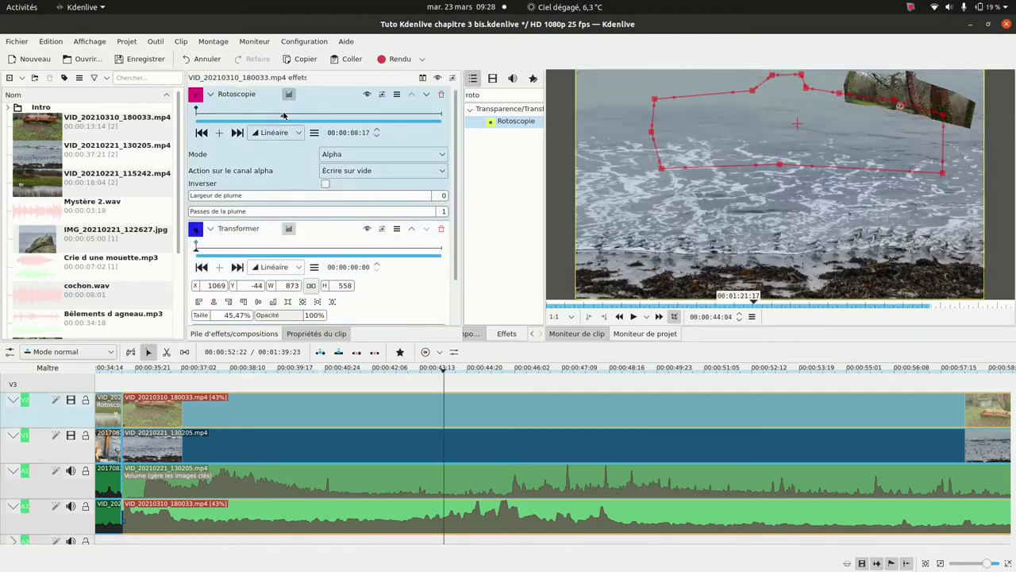
click(218, 134)
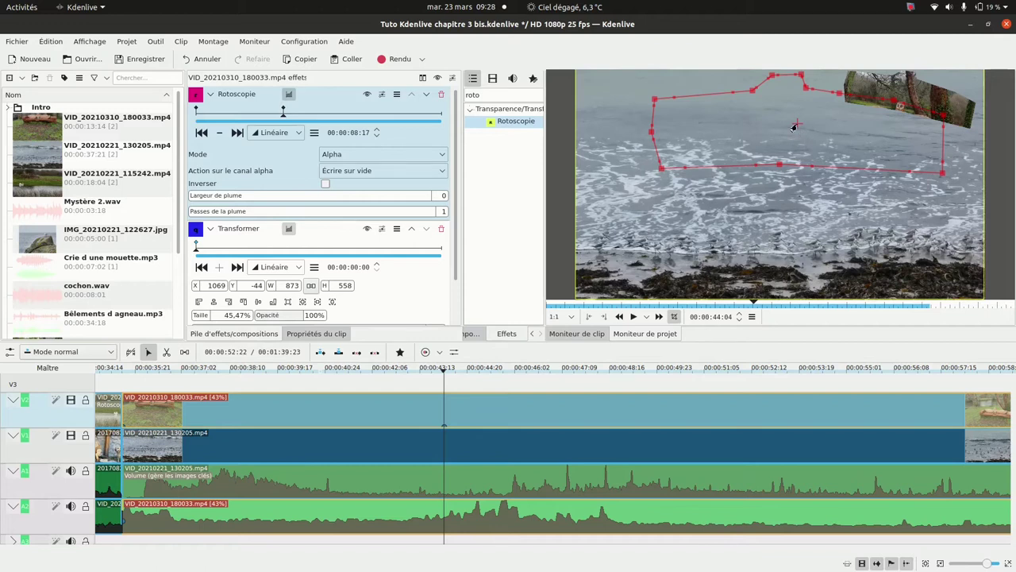
drag(794, 127, 790, 185)
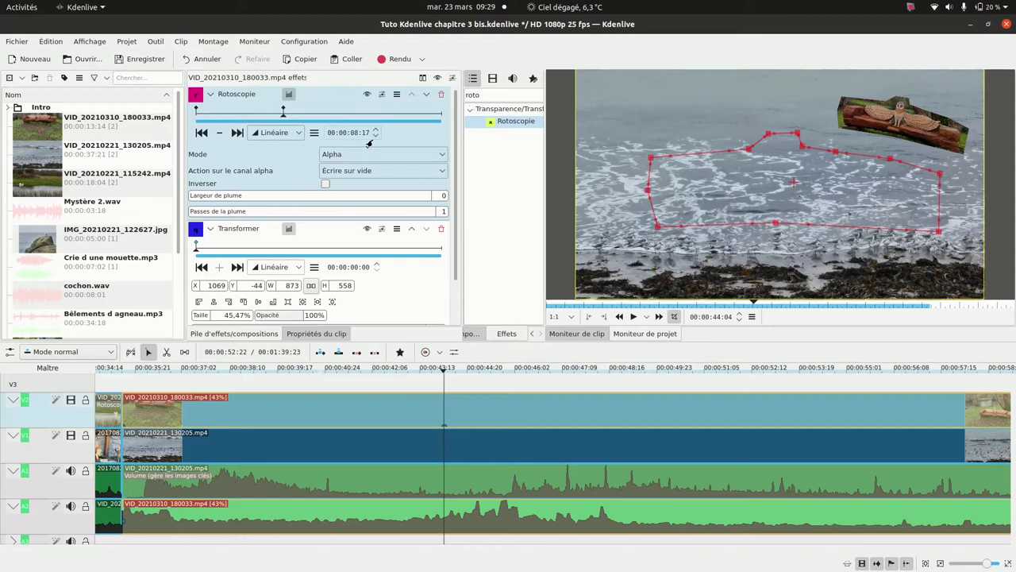
Add a Transformer keyframe at 00:00:08:17 and enlarge the bench frame to about 2351 x 1027.
click(266, 250)
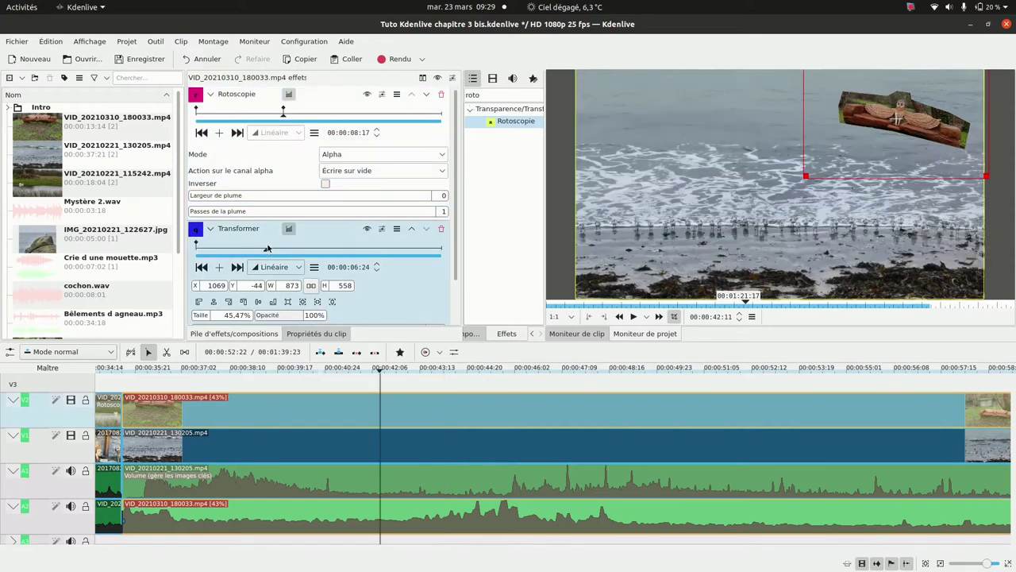
click(278, 250)
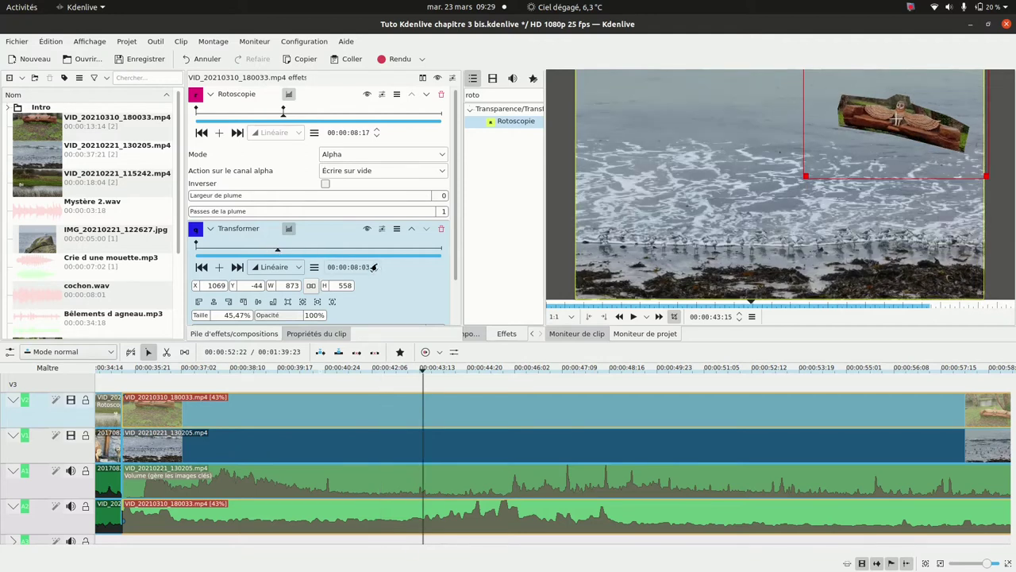
scroll(371, 267, up, 7)
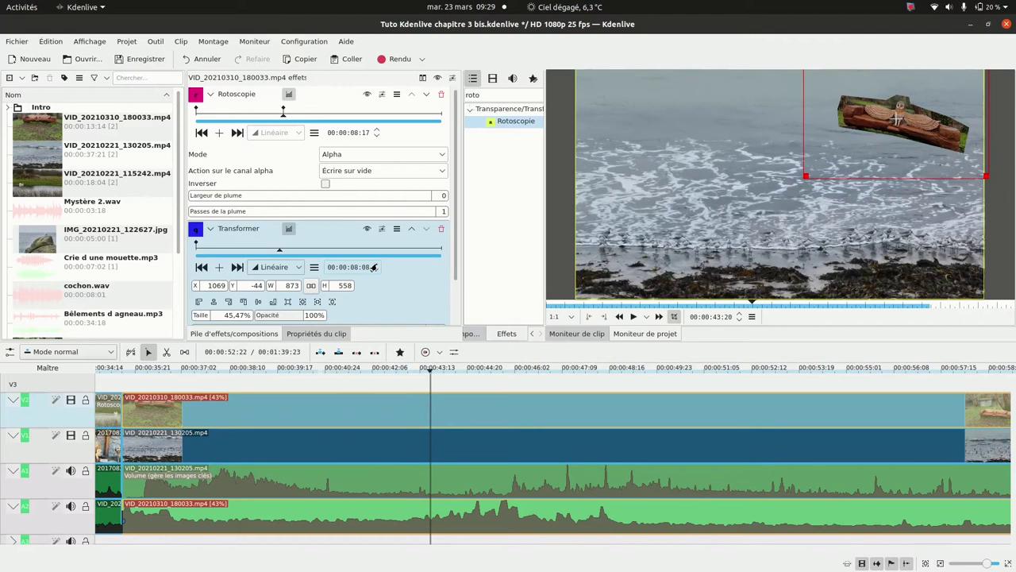
scroll(372, 267, up, 6)
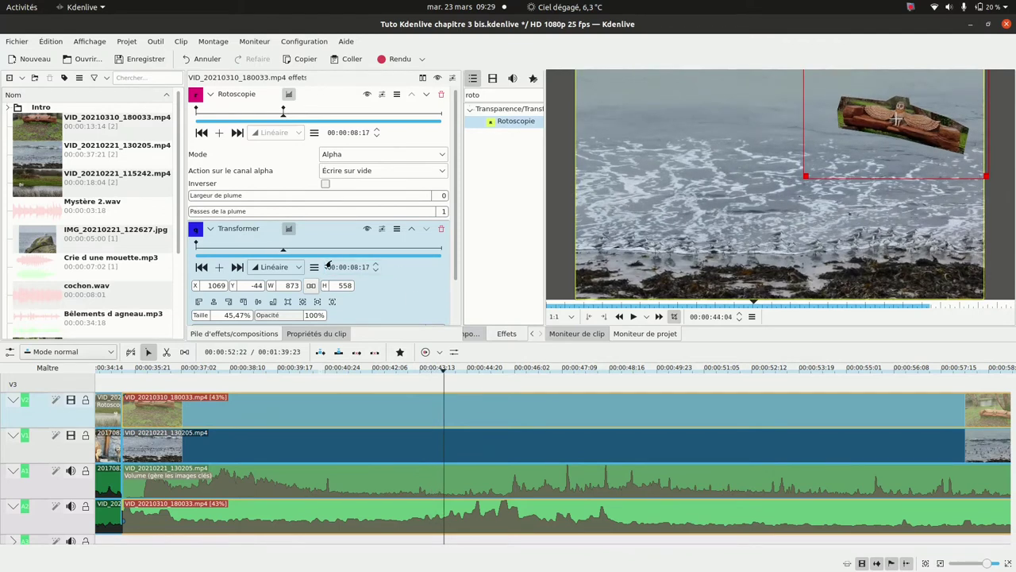
click(217, 269)
drag(804, 179, 486, 278)
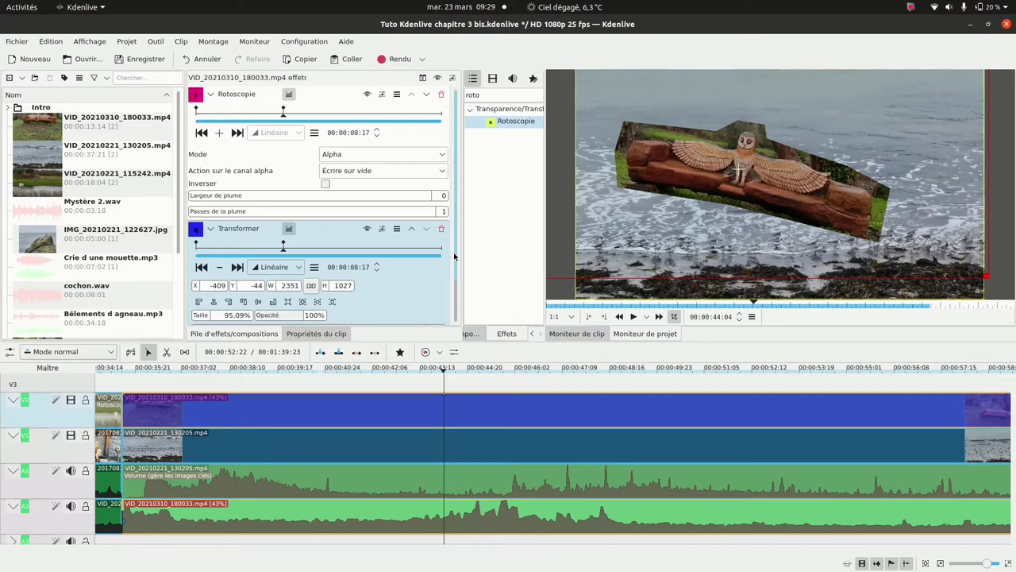
At this Transformer keyframe, set the rotation to 2, enlarge the frame to about 2618 x 1570 and move it to about X -450, Y -333.
scroll(455, 256, down, 2)
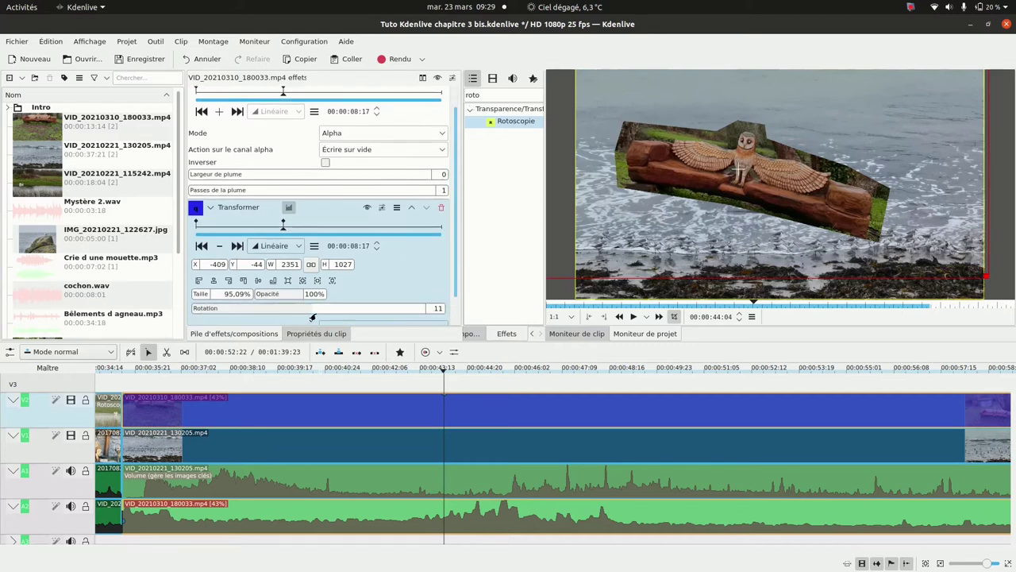
drag(312, 317, 305, 315)
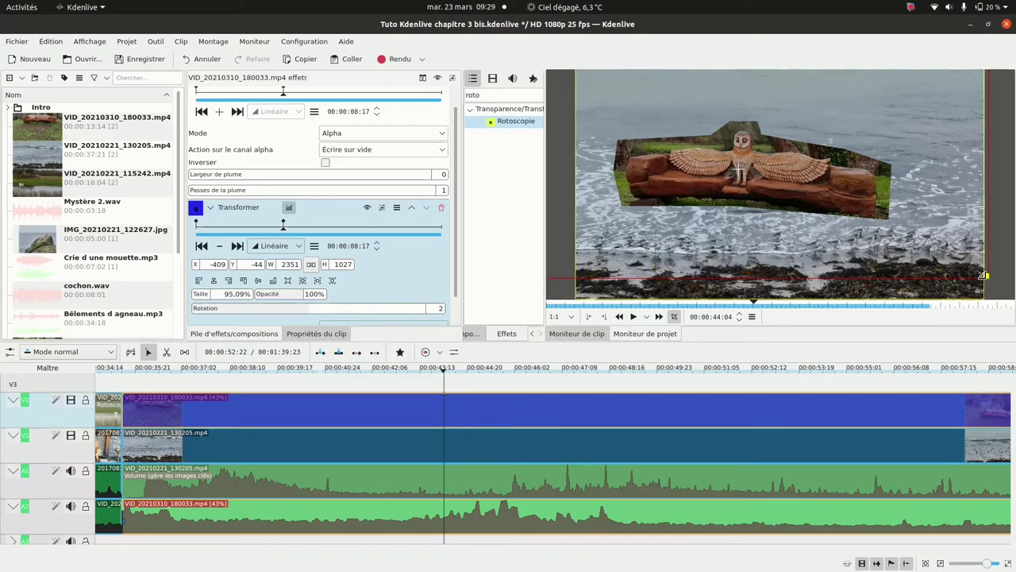
drag(986, 283, 981, 310)
mouse_move(1009, 148)
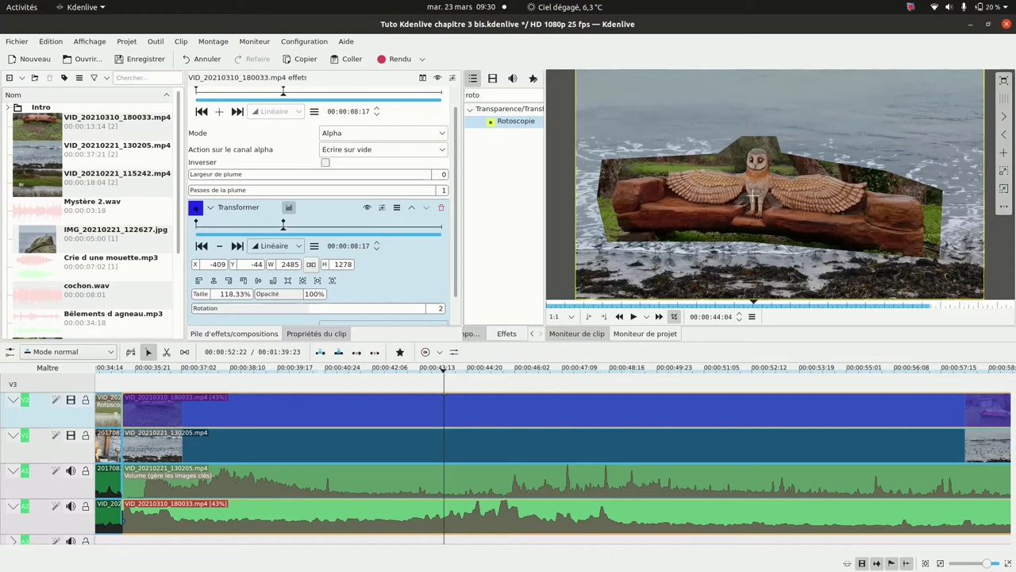
click(1004, 189)
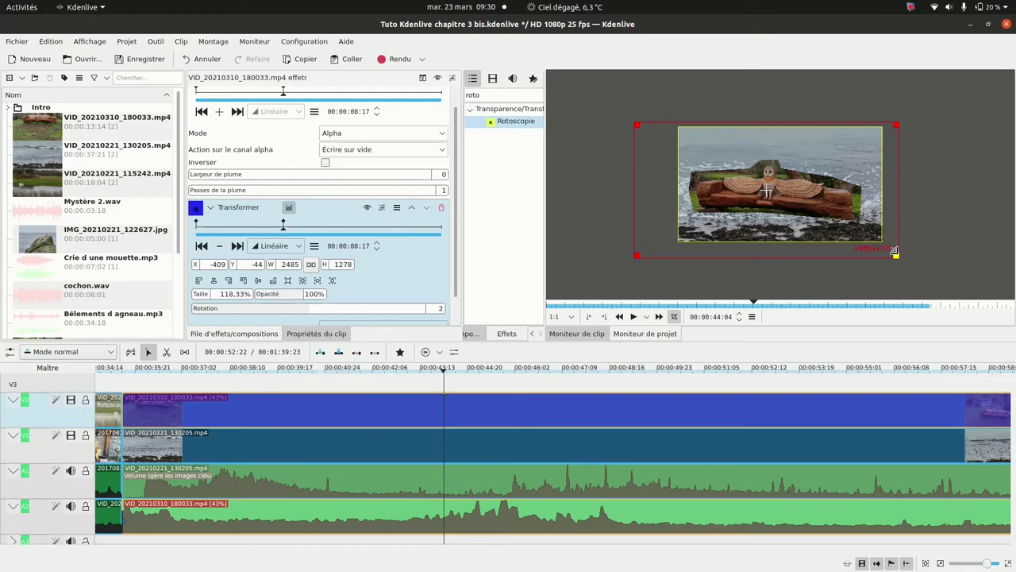
drag(895, 251, 910, 285)
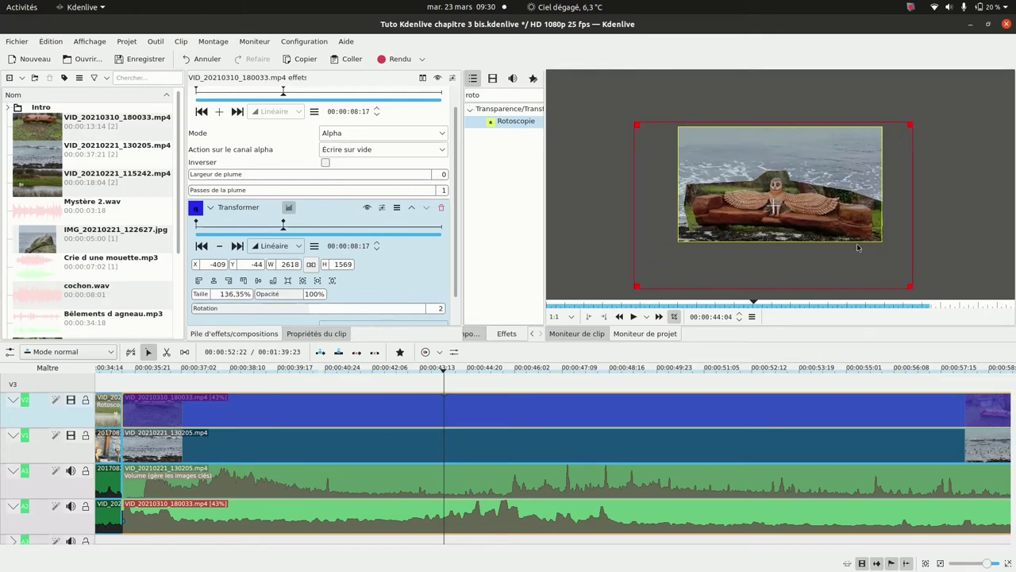
drag(770, 205, 765, 175)
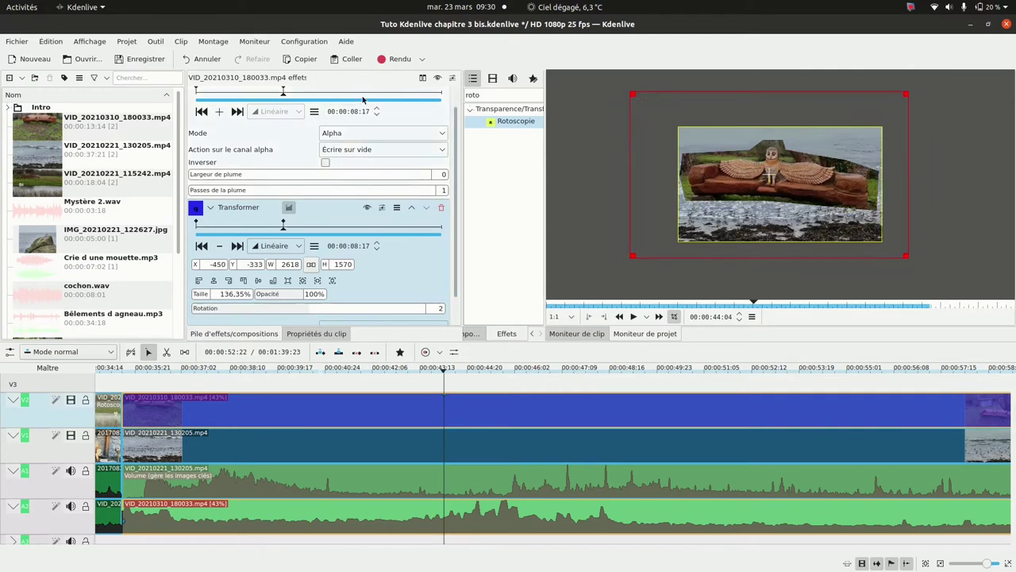
Add a Rotoscopie keyframe at 00:00:16:06, shift the mask down over the bench and widen its upper points around the owl's head.
drag(457, 129, 457, 98)
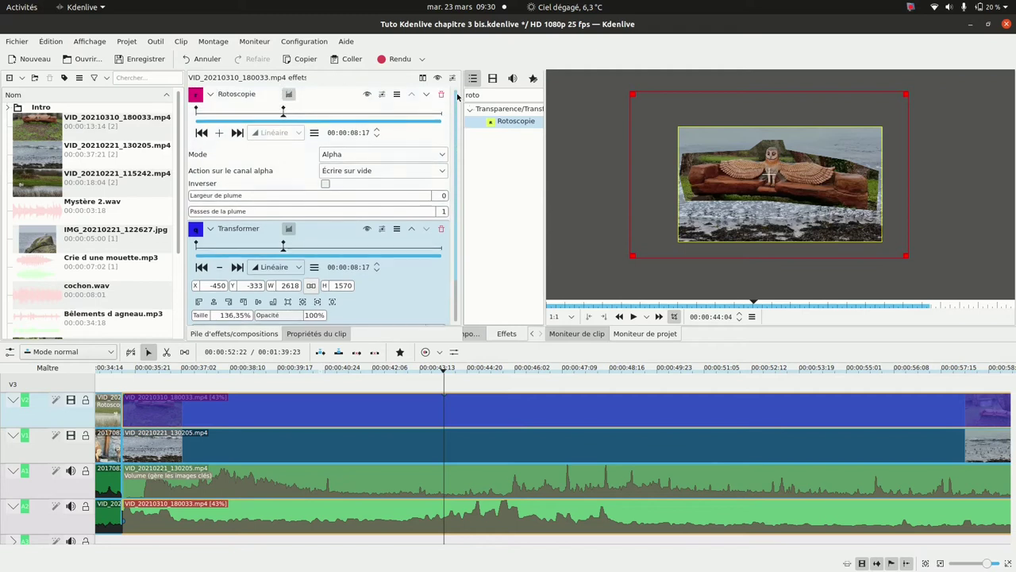
click(360, 116)
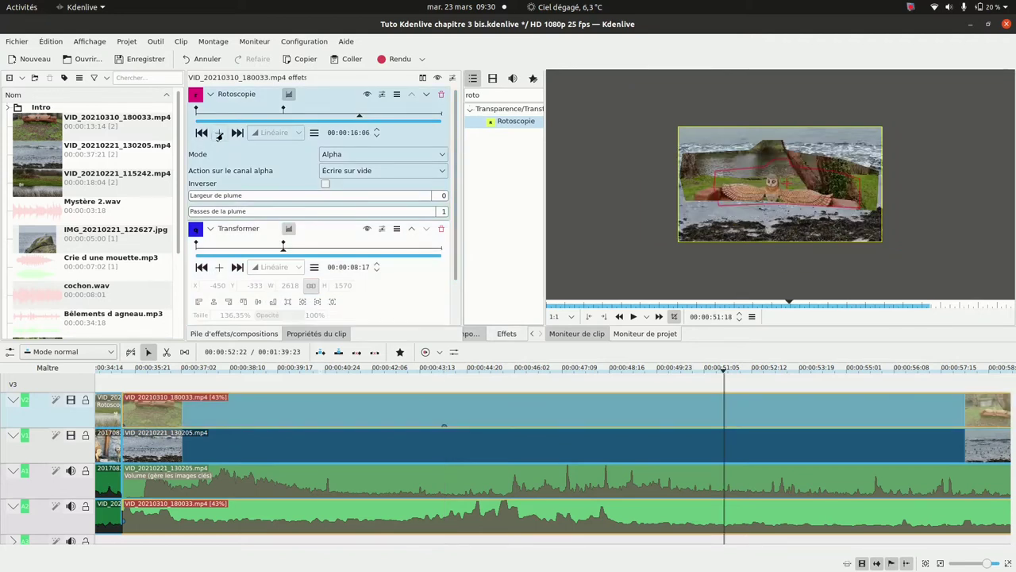
click(220, 135)
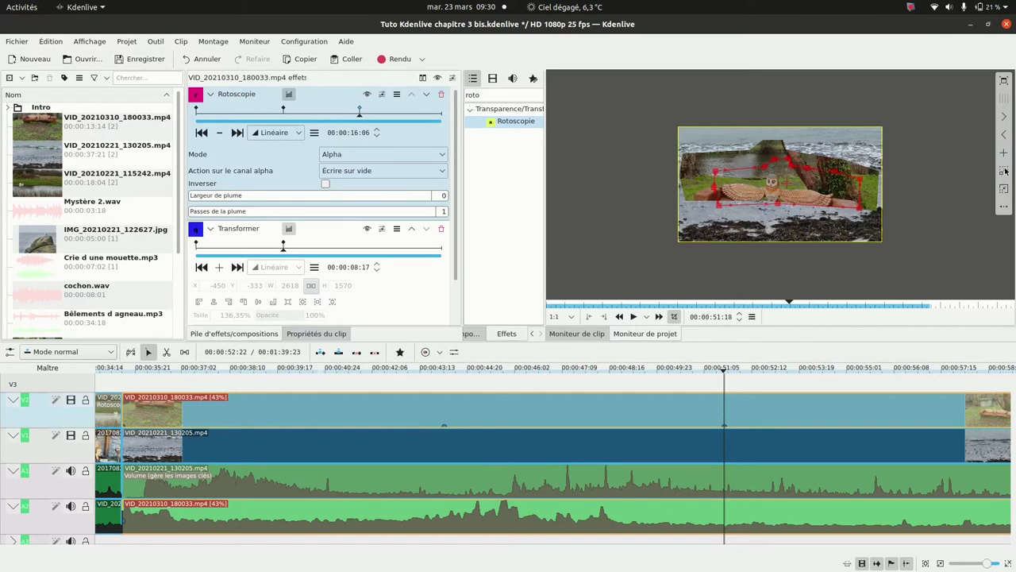
click(1006, 172)
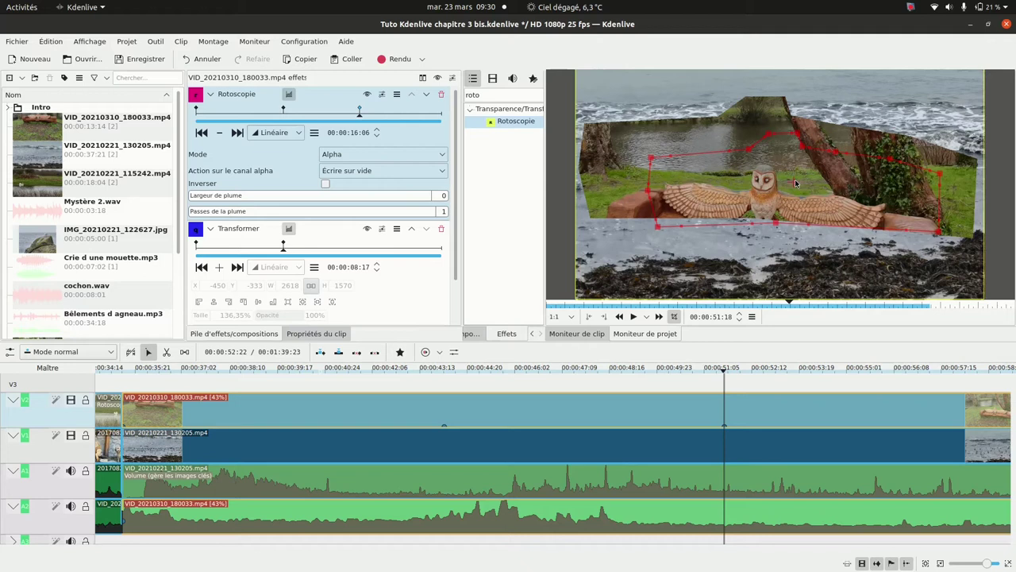
drag(790, 185, 795, 229)
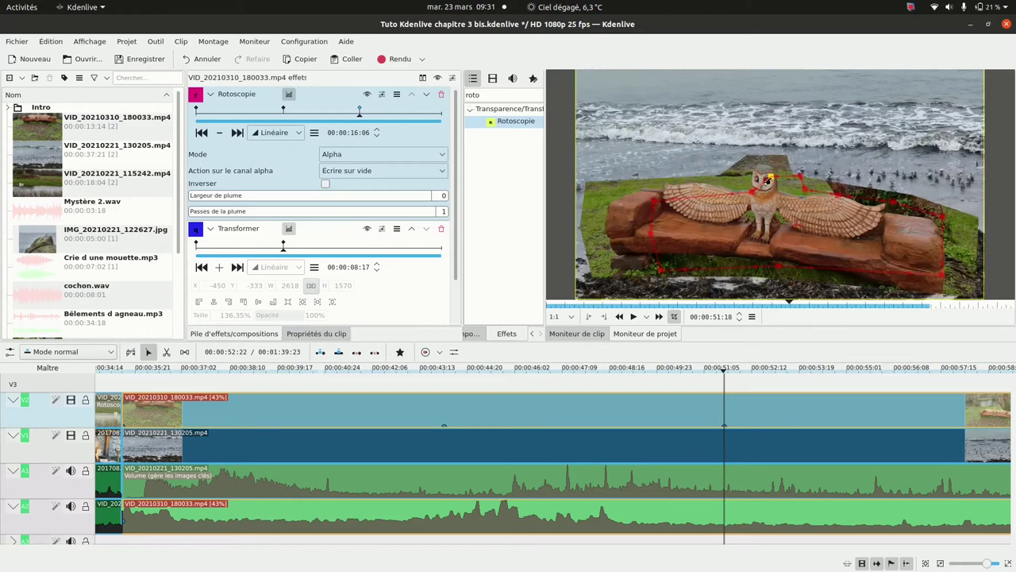
drag(767, 181, 820, 165)
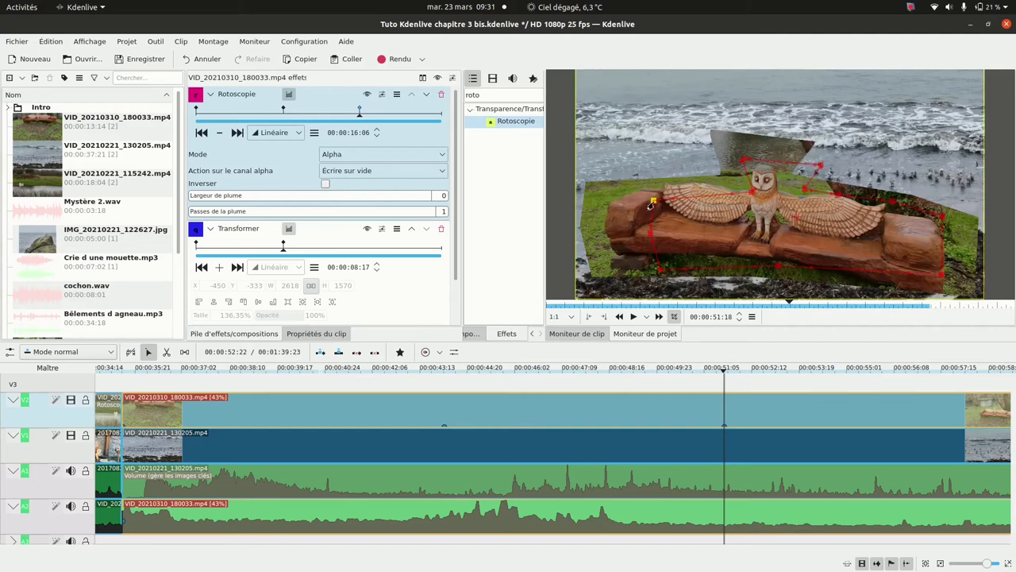
mouse_move(651, 205)
mouse_down()
mouse_move(645, 193)
mouse_move(656, 200)
mouse_up()
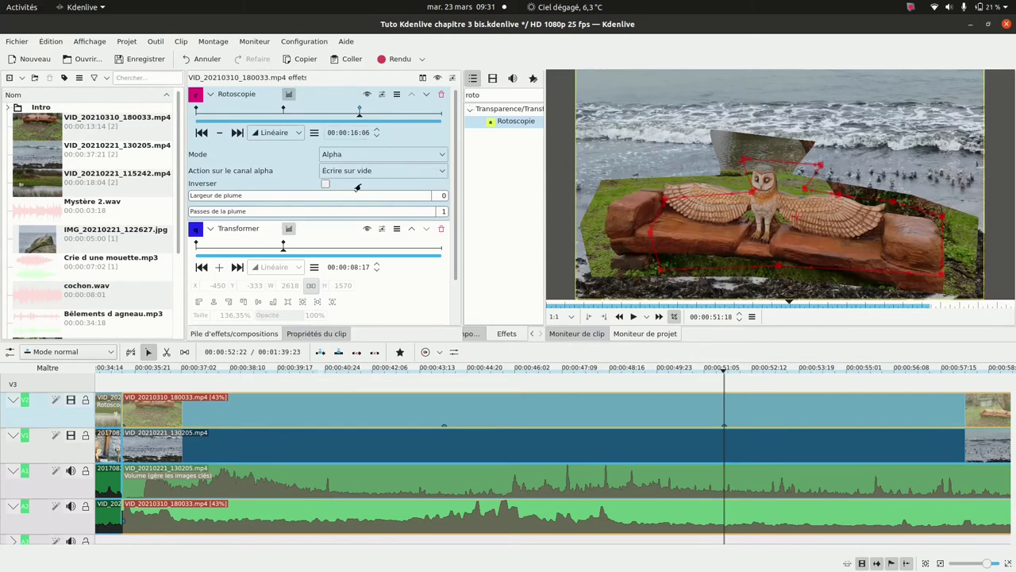
Add a Transformer keyframe at 00:00:16:06, shrink the bench frame to about 2078 x 768 and place it near X -142, Y -255.
click(360, 248)
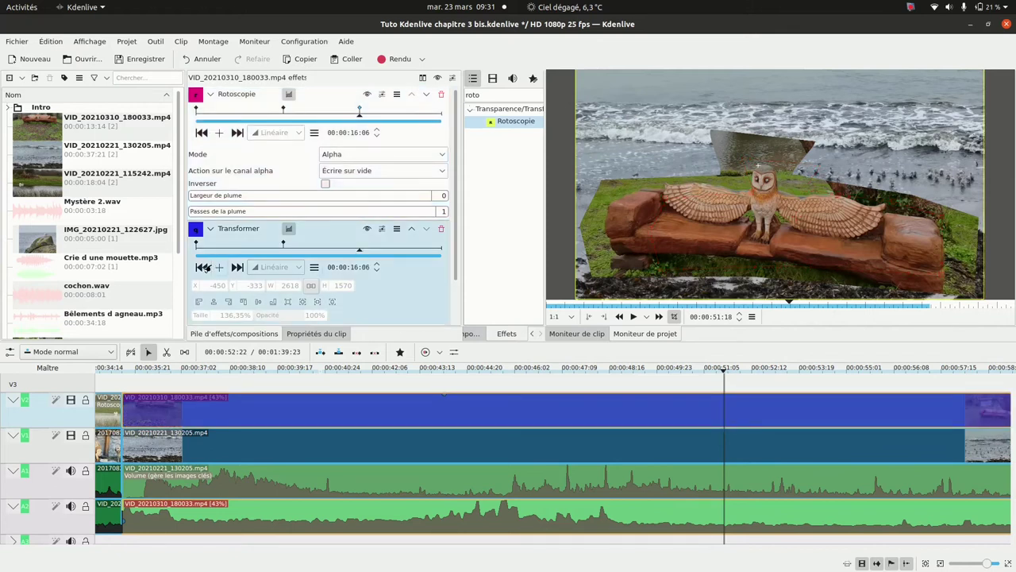
click(214, 270)
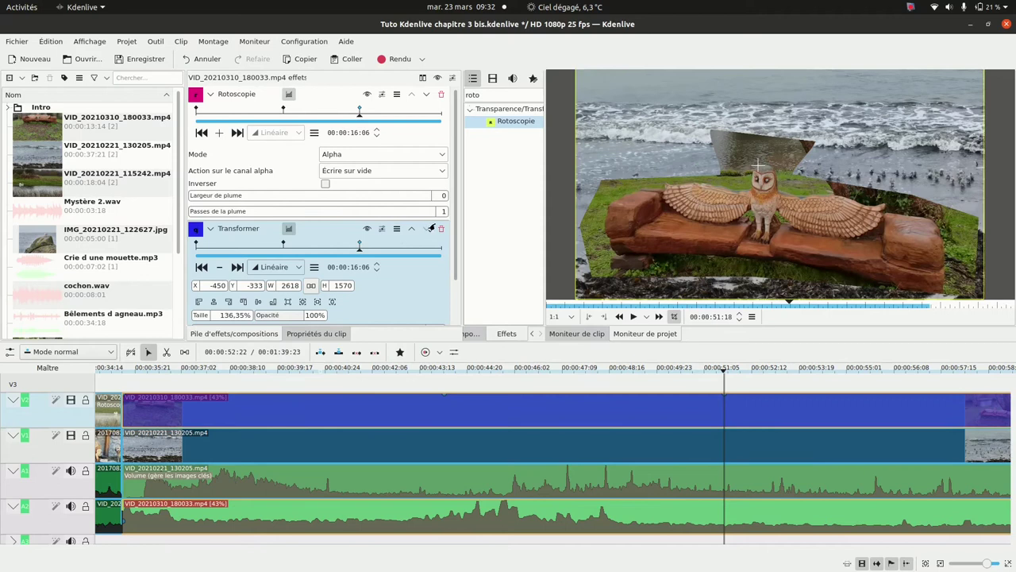
drag(453, 234, 457, 278)
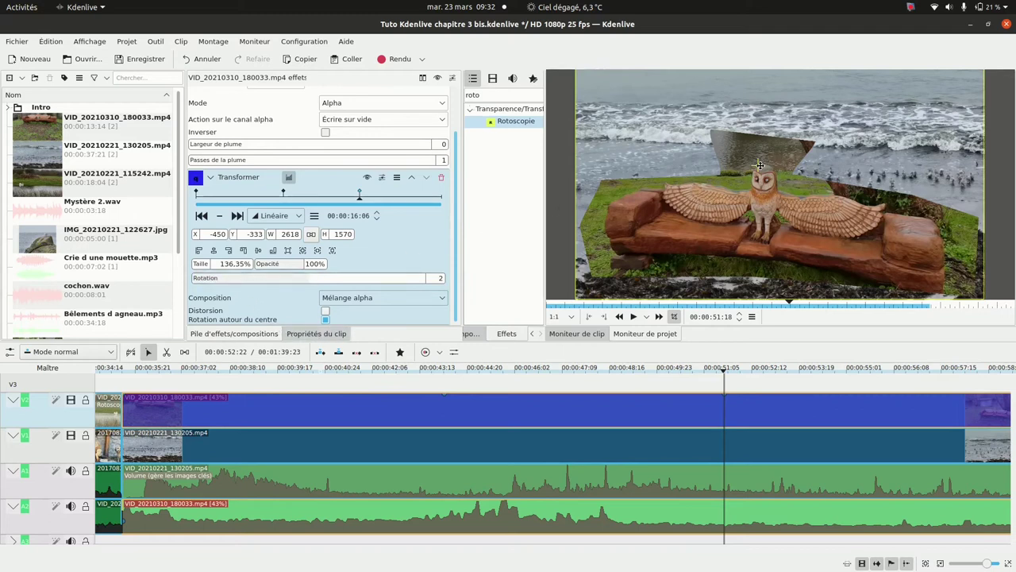
drag(760, 165, 780, 36)
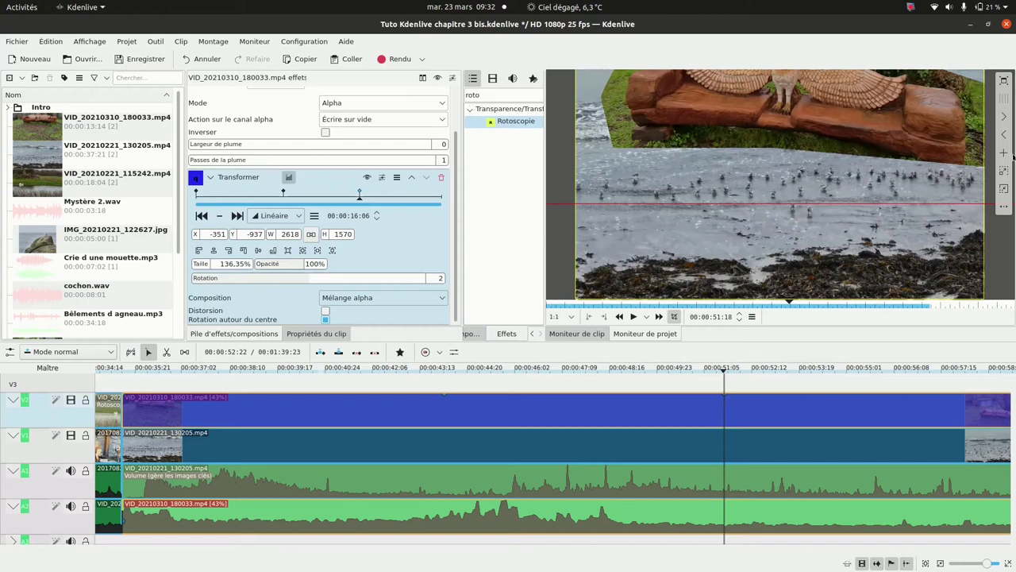
click(1004, 190)
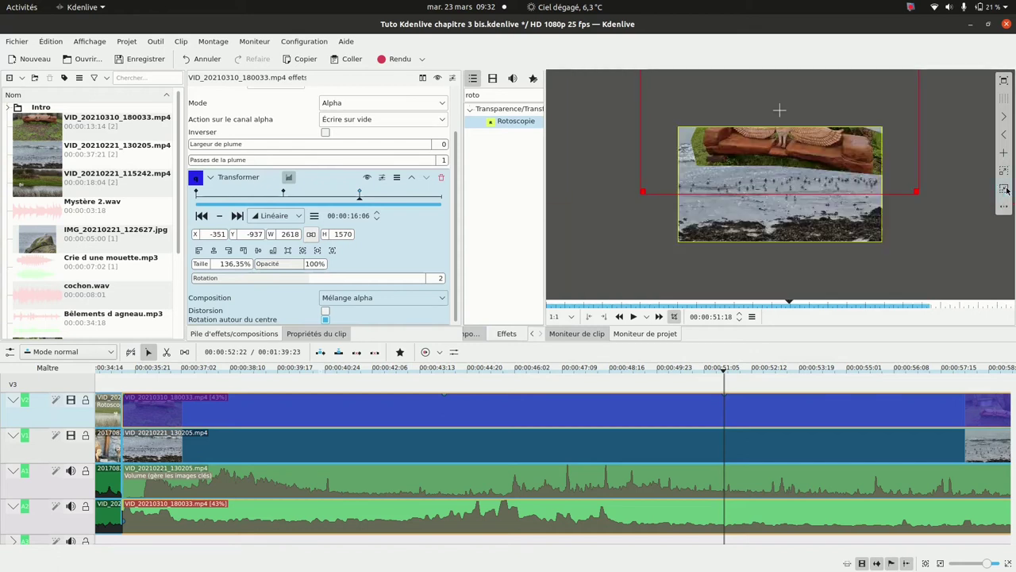
drag(918, 190, 885, 149)
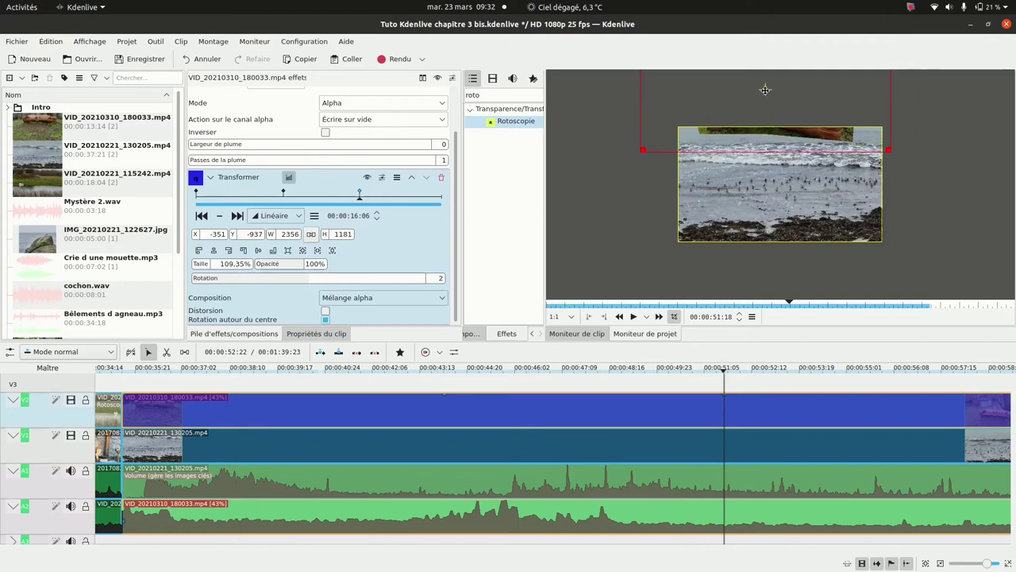
mouse_move(765, 88)
mouse_down()
mouse_move(762, 114)
mouse_move(779, 139)
mouse_up()
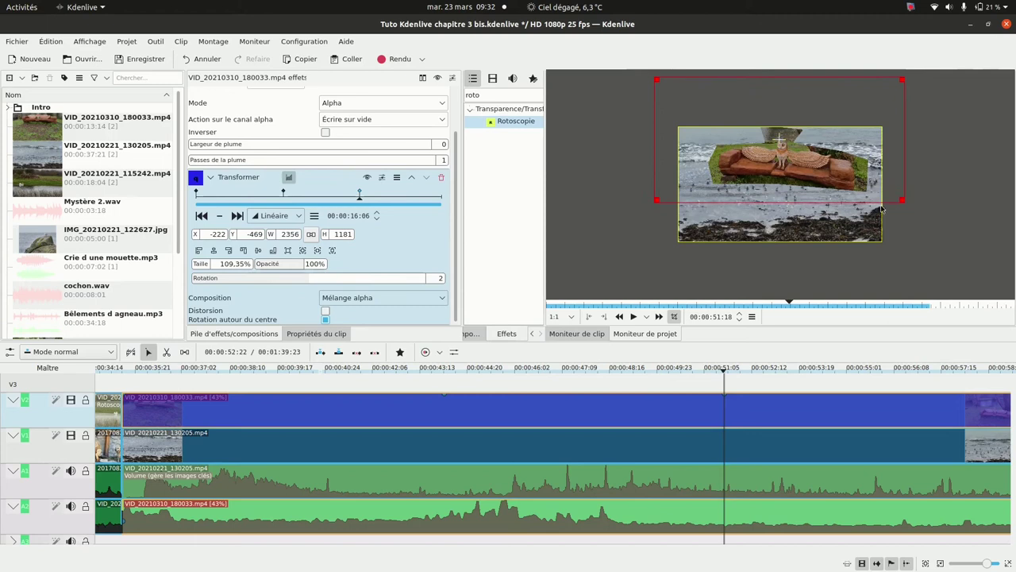
drag(900, 198, 872, 156)
drag(766, 119, 777, 143)
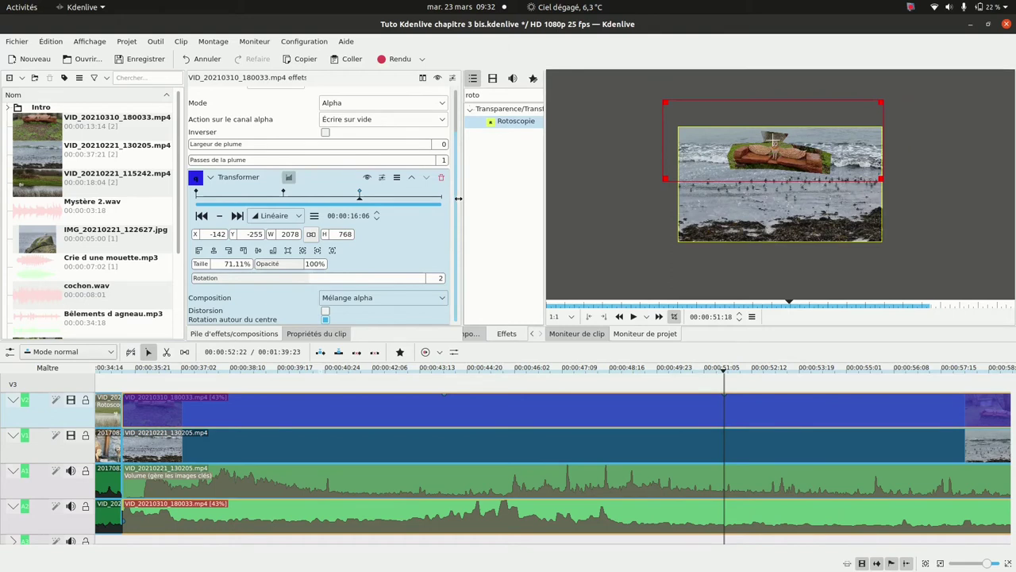
Add a Rotoscopie keyframe at the clip's end, 00:00:24:09, and shift the whole mask slightly up.
drag(455, 196, 453, 121)
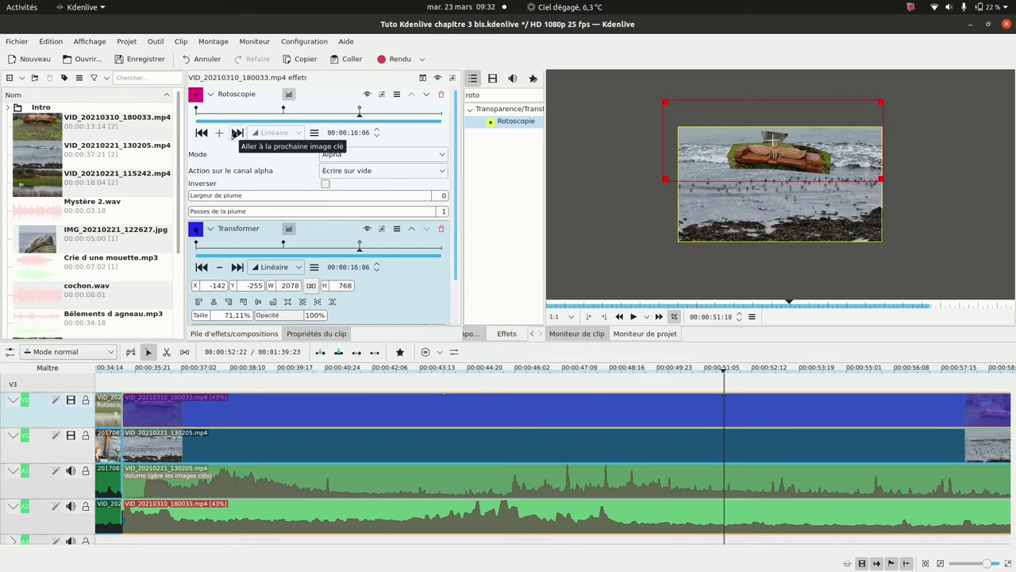
click(236, 133)
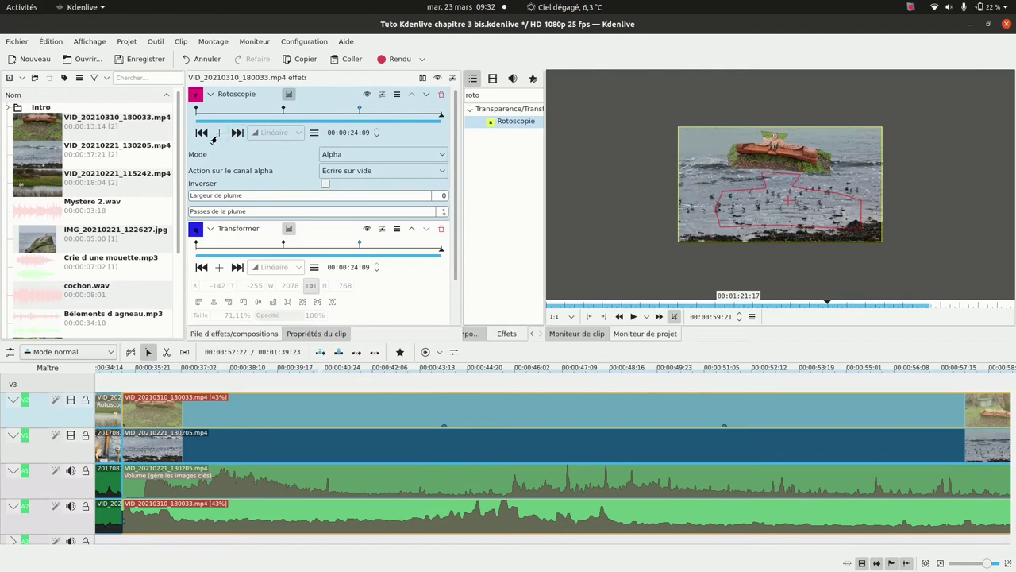
click(213, 138)
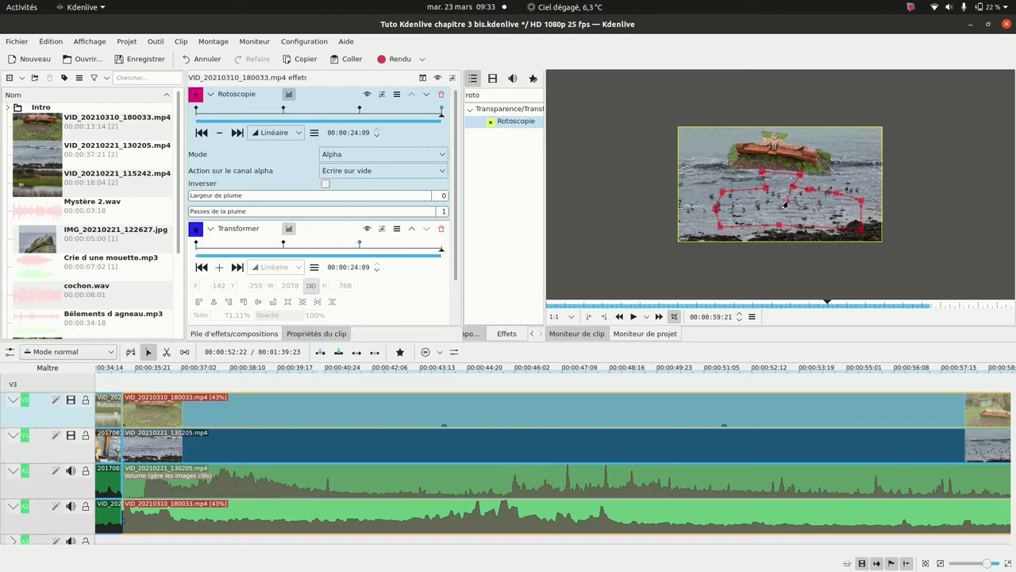
drag(786, 205, 785, 191)
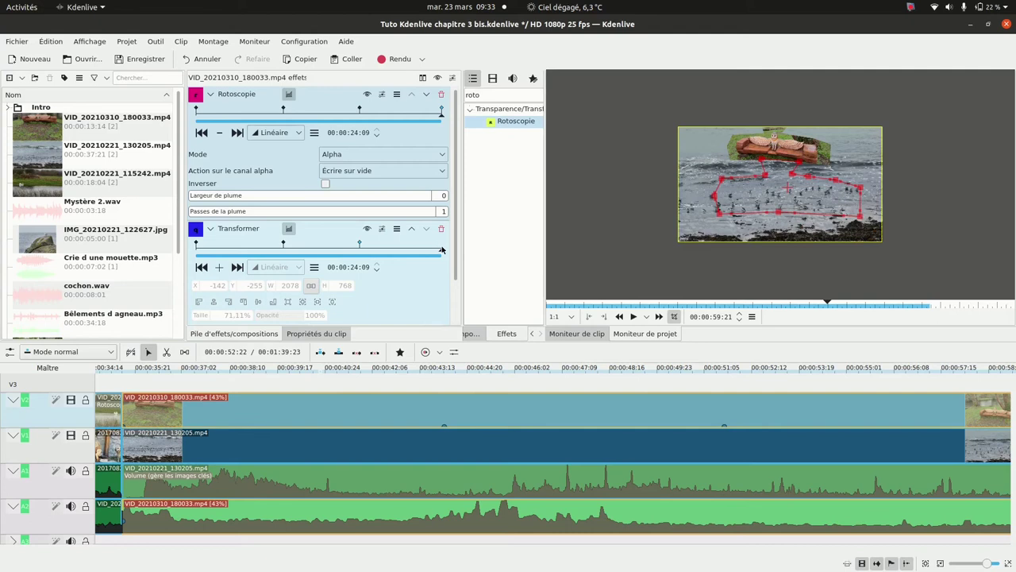
Add a Transformer keyframe at 00:00:24:09, enlarge the bench frame to about 2347 x 1388 and move it to about X -331, Y -453.
click(211, 270)
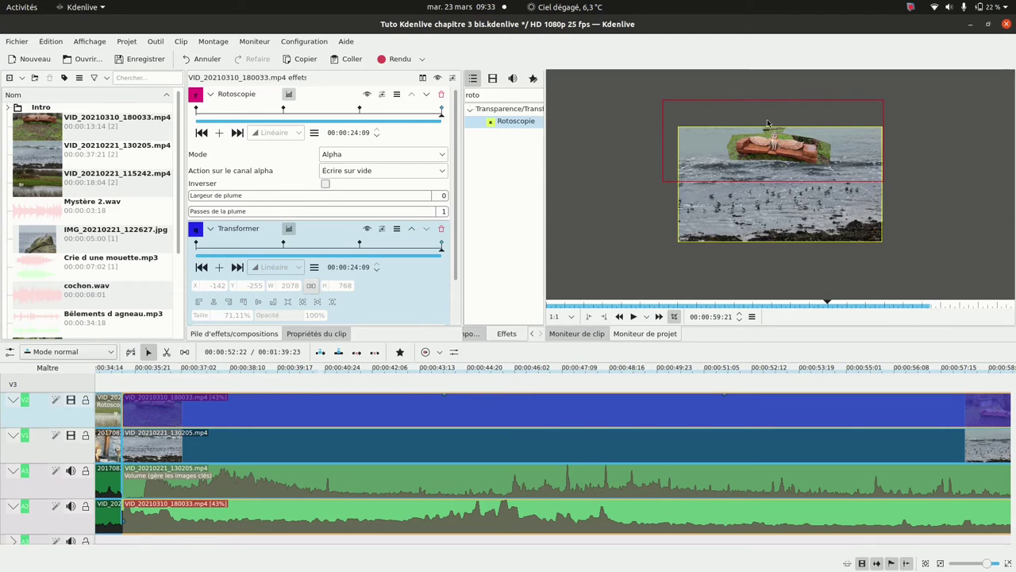
click(414, 250)
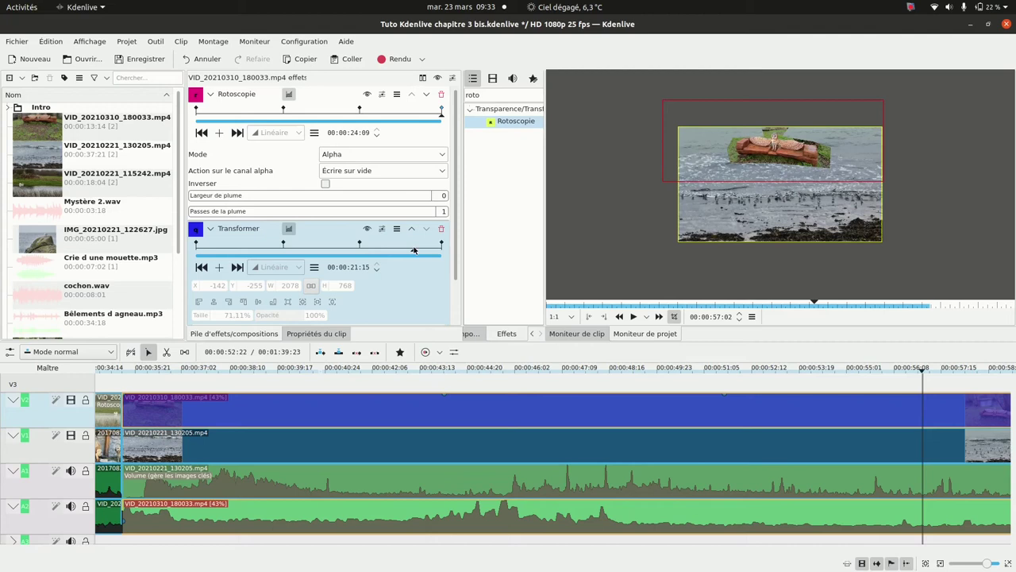
click(441, 246)
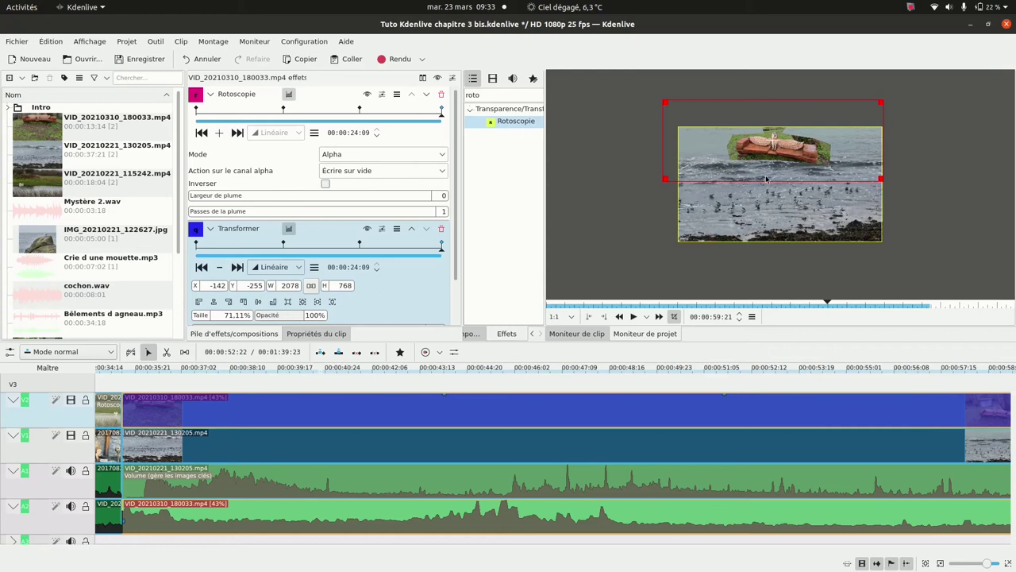
drag(663, 179, 633, 249)
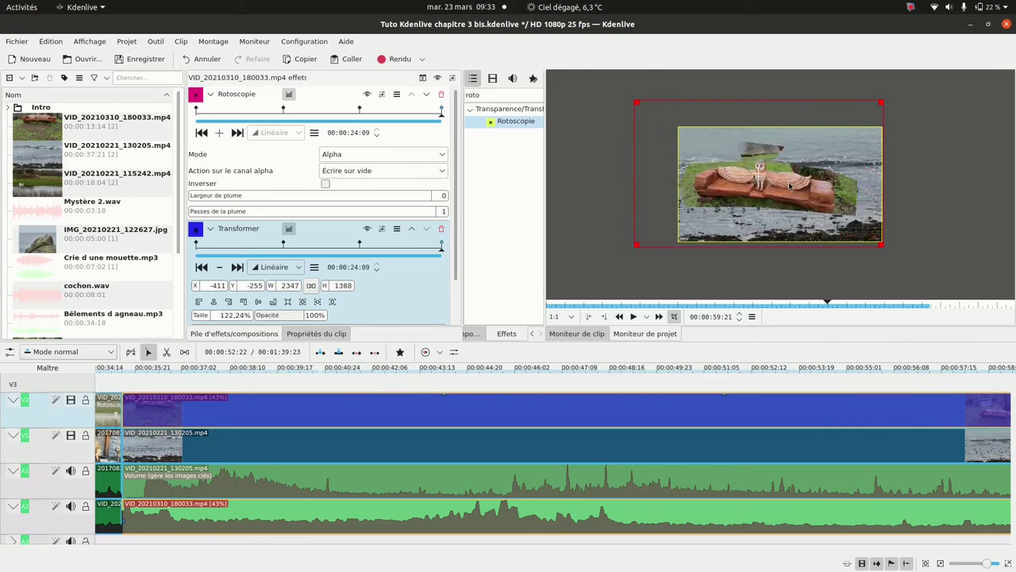
mouse_move(760, 168)
mouse_down()
mouse_move(783, 150)
mouse_move(767, 151)
mouse_up()
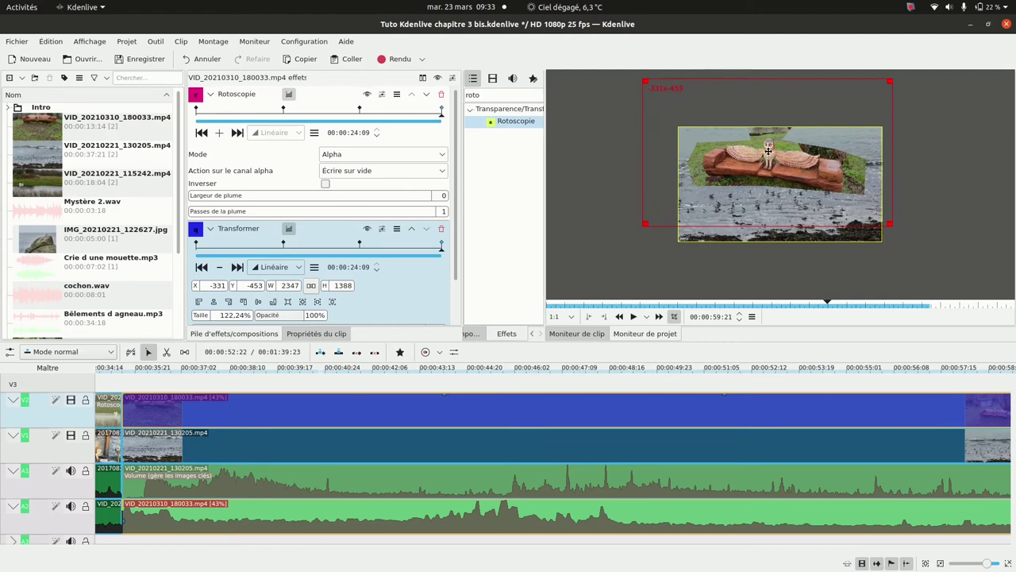
Soften the bench cutout's edges by setting the Rotoscopie feather width (Largeur de plume) to 170.
mouse_move(1012, 197)
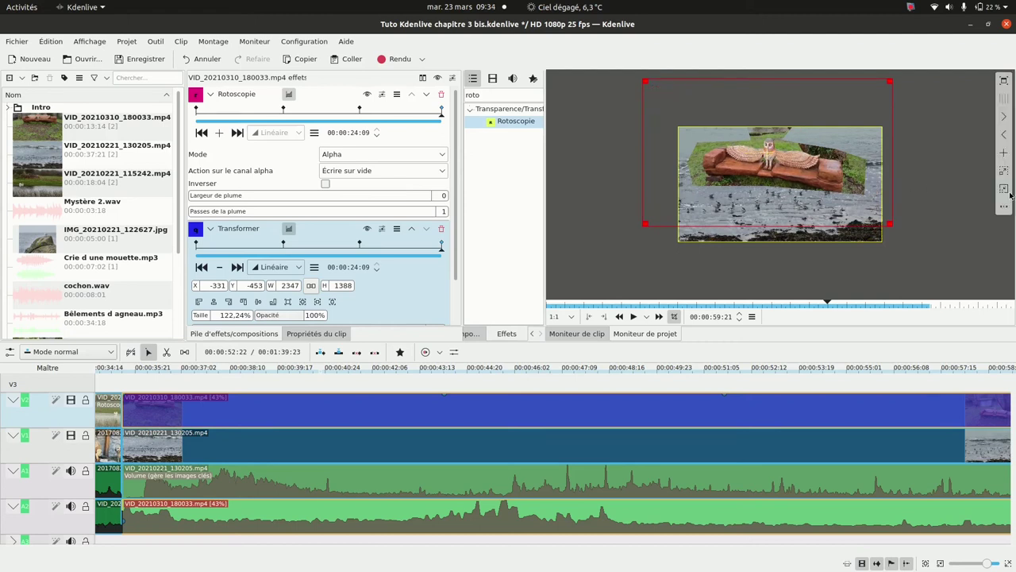
click(1004, 171)
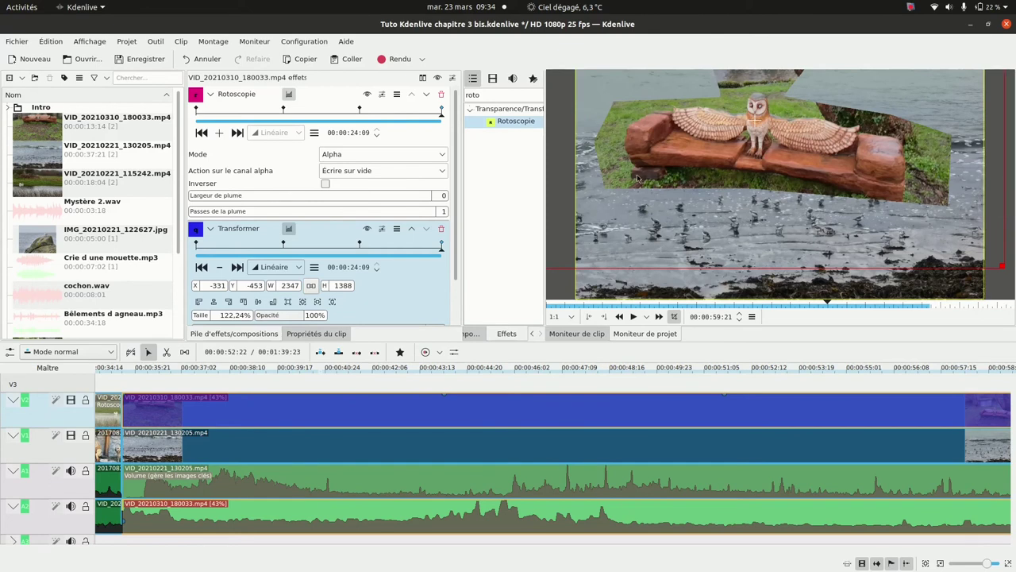
click(316, 95)
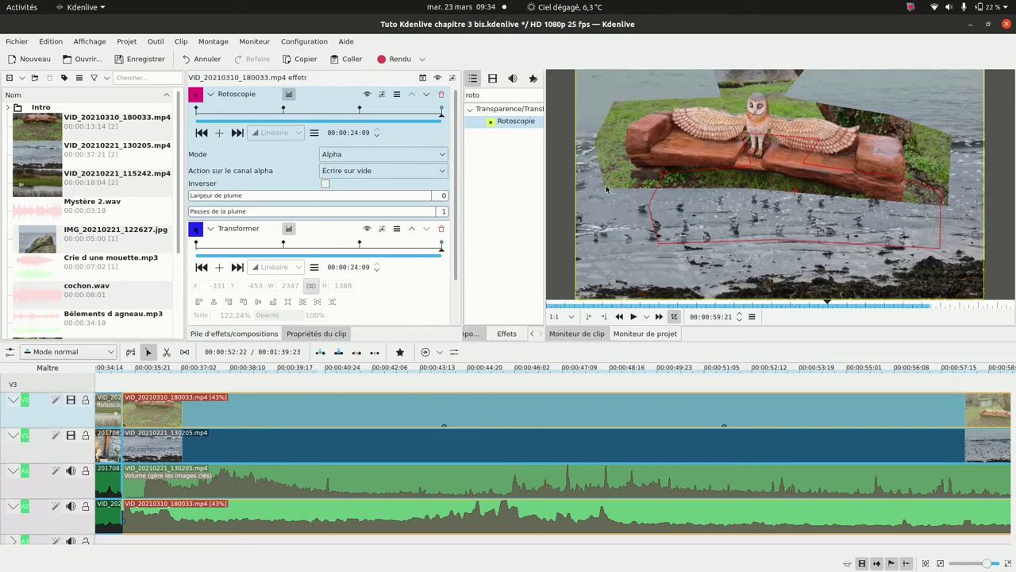
click(247, 199)
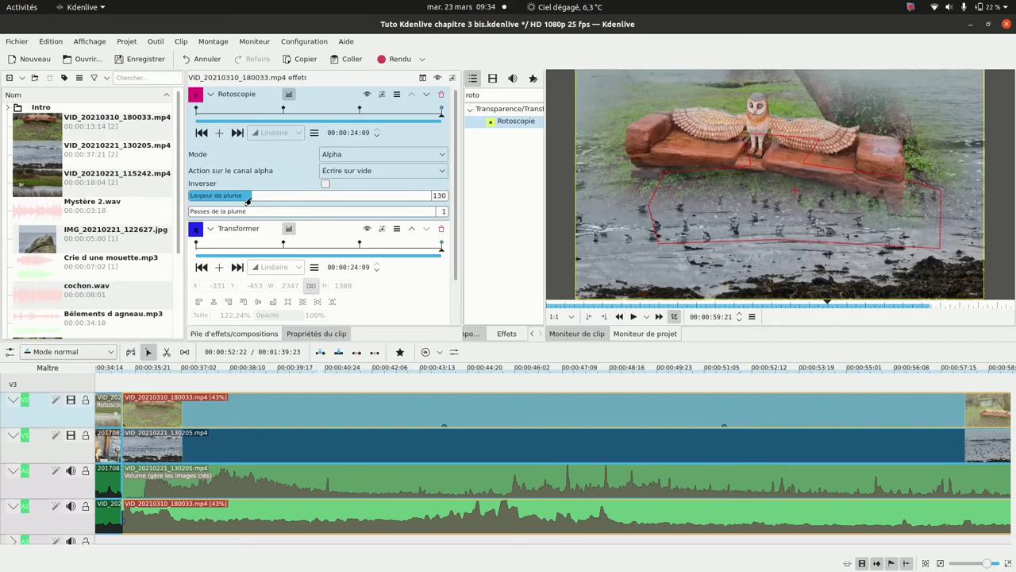
click(268, 197)
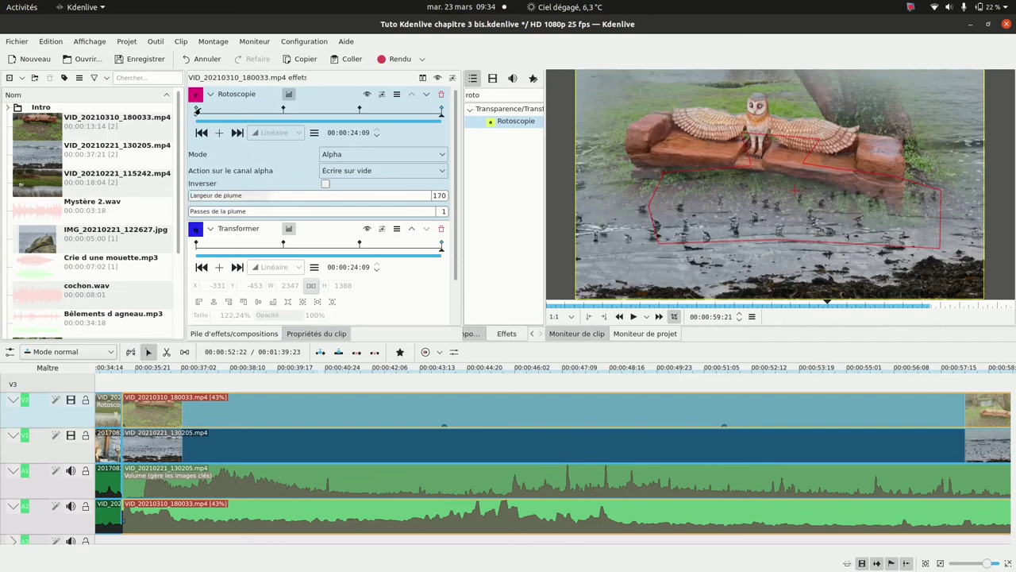
Play the animated owl bench composite from the start of the clip to check the result.
click(194, 112)
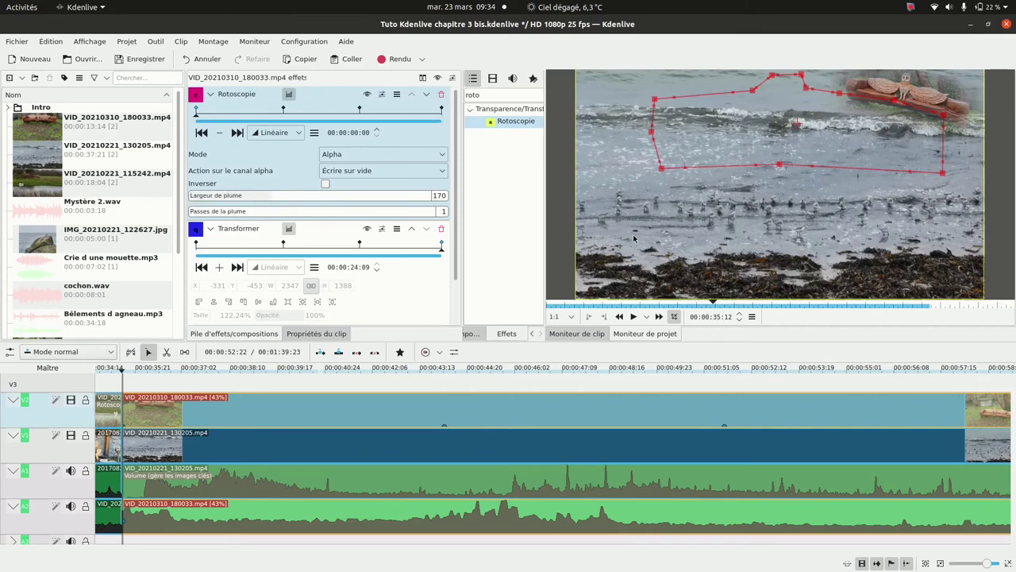
click(114, 372)
click(632, 318)
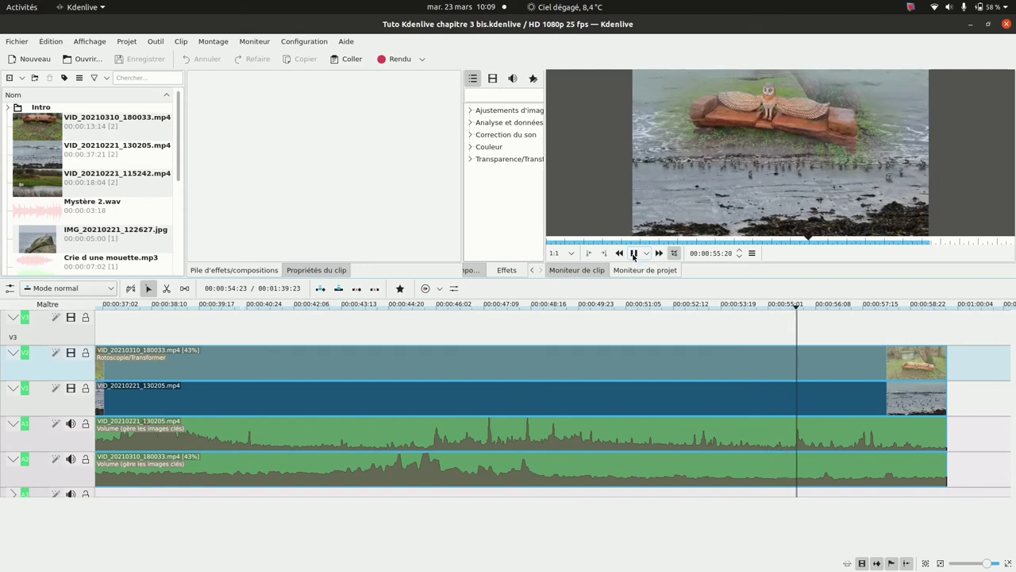
click(634, 254)
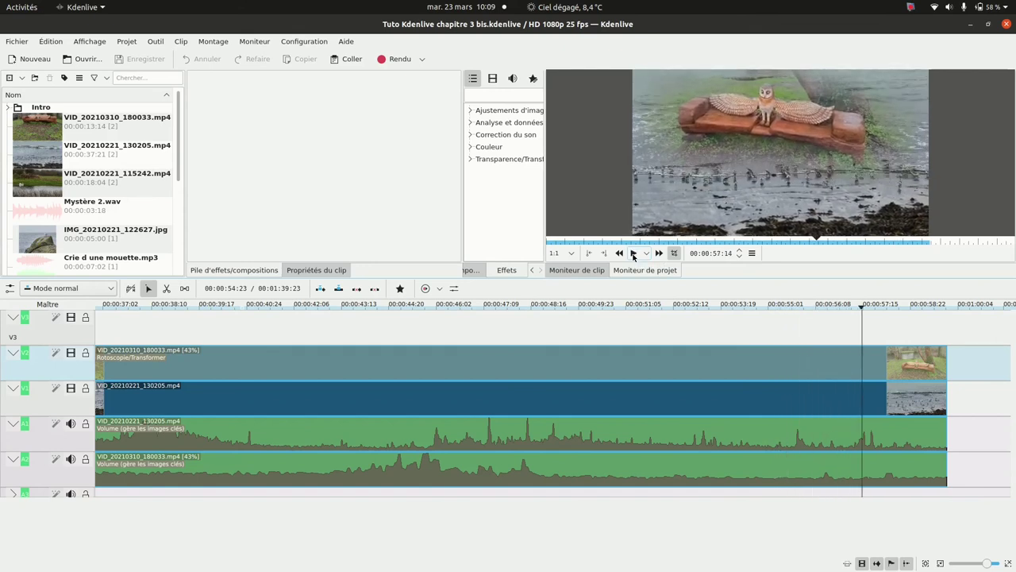
Render the complete project in MP4 (H264/AAC) format to the file Kdenlive chapitre 3 test.mp4.
click(390, 60)
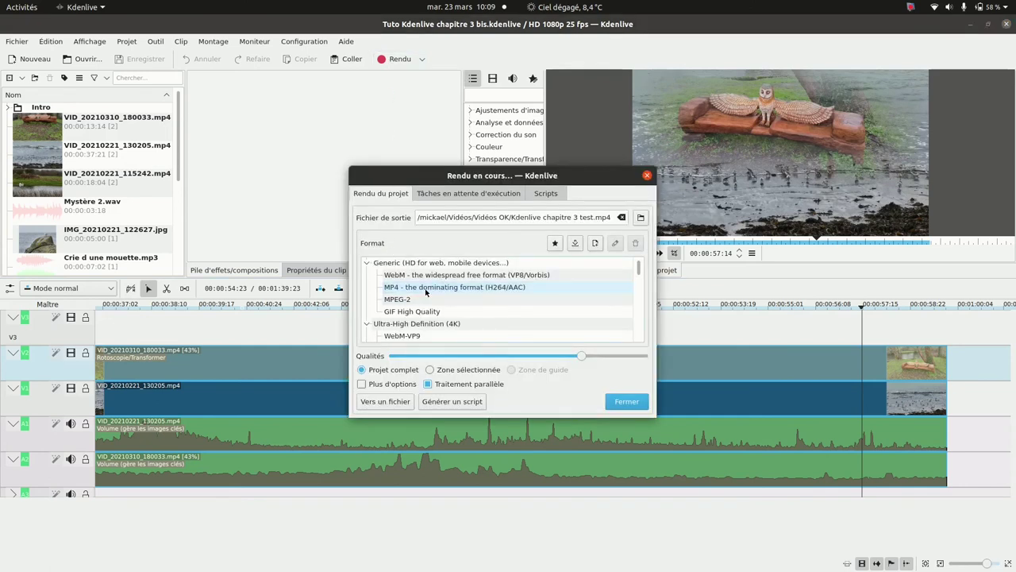
mouse_move(640, 270)
mouse_down()
mouse_move(641, 337)
mouse_move(636, 262)
mouse_up()
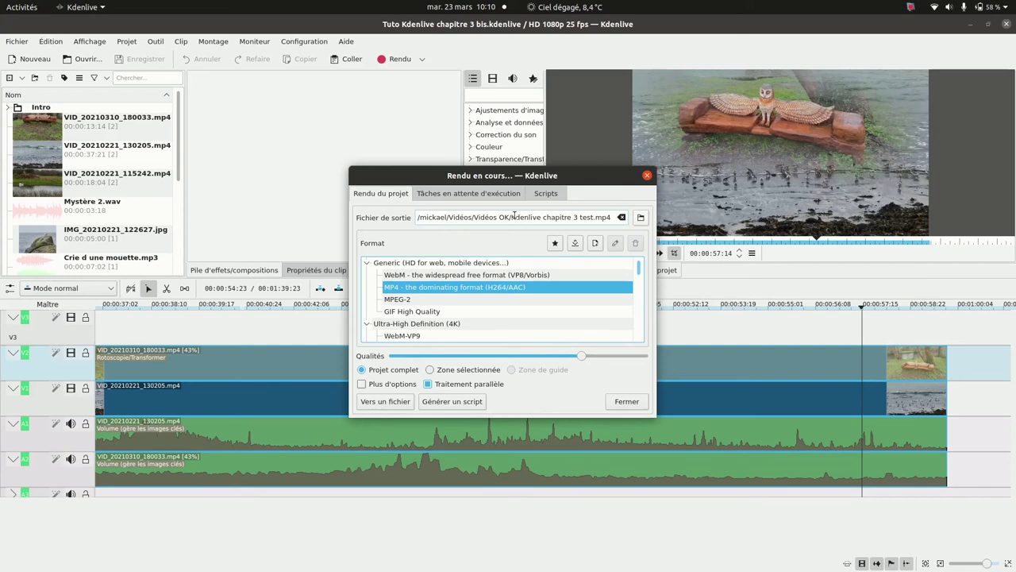
drag(513, 215, 577, 217)
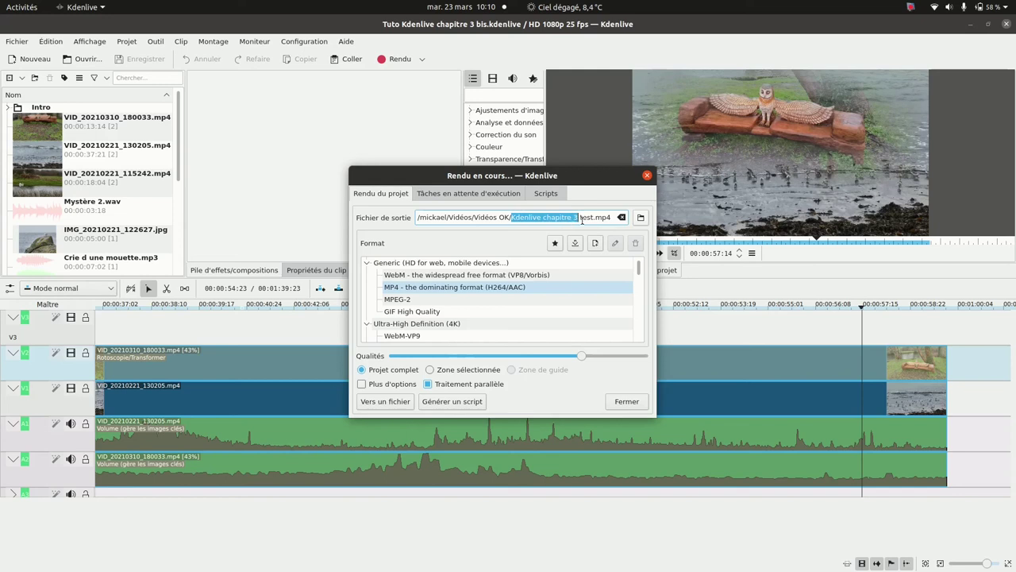
click(386, 402)
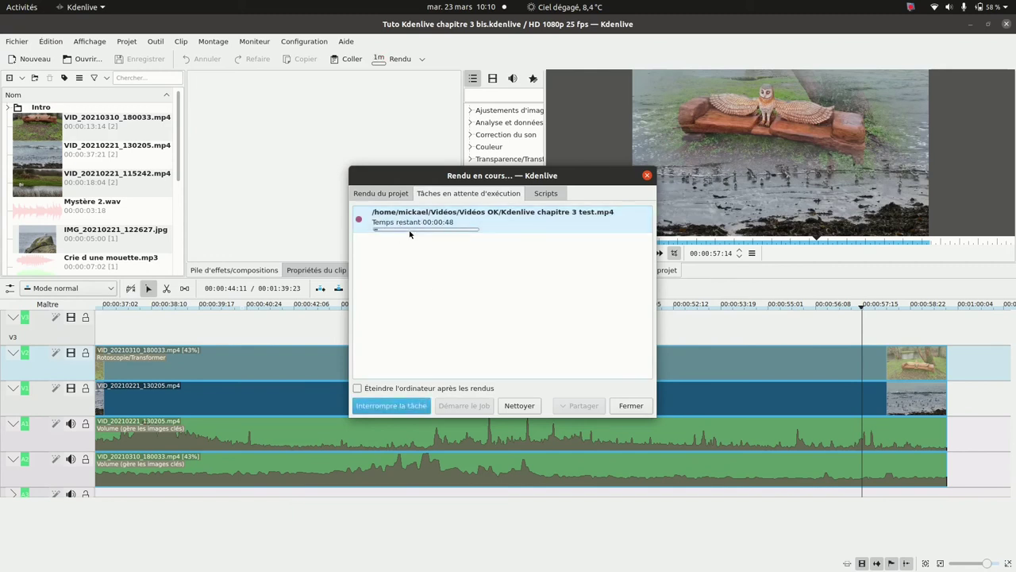
click(426, 229)
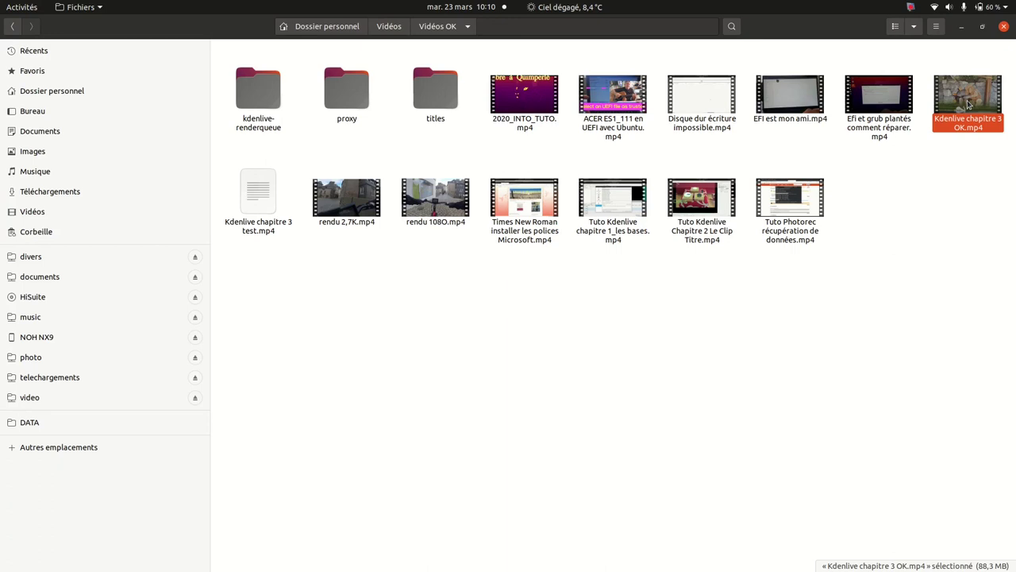
Open Kdenlive chapitre 3 OK.mp4 from the Vidéos OK folder in VLC and watch it full screen.
double_click(968, 104)
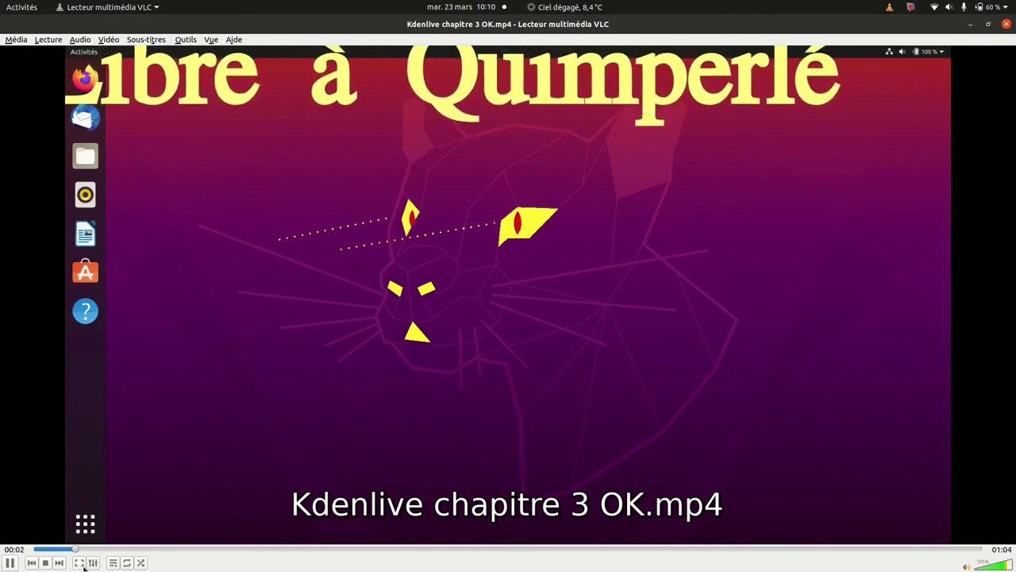
click(81, 562)
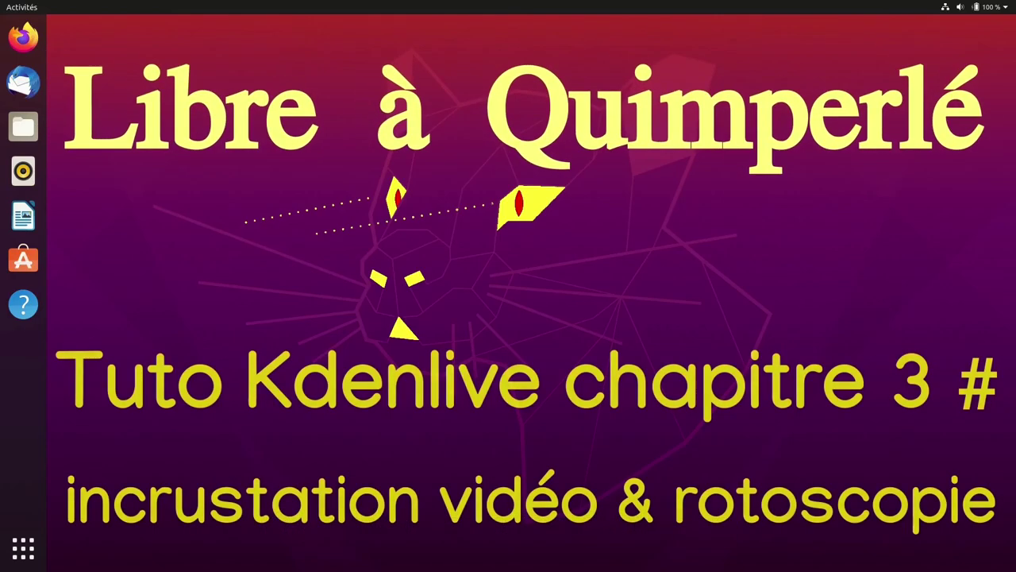